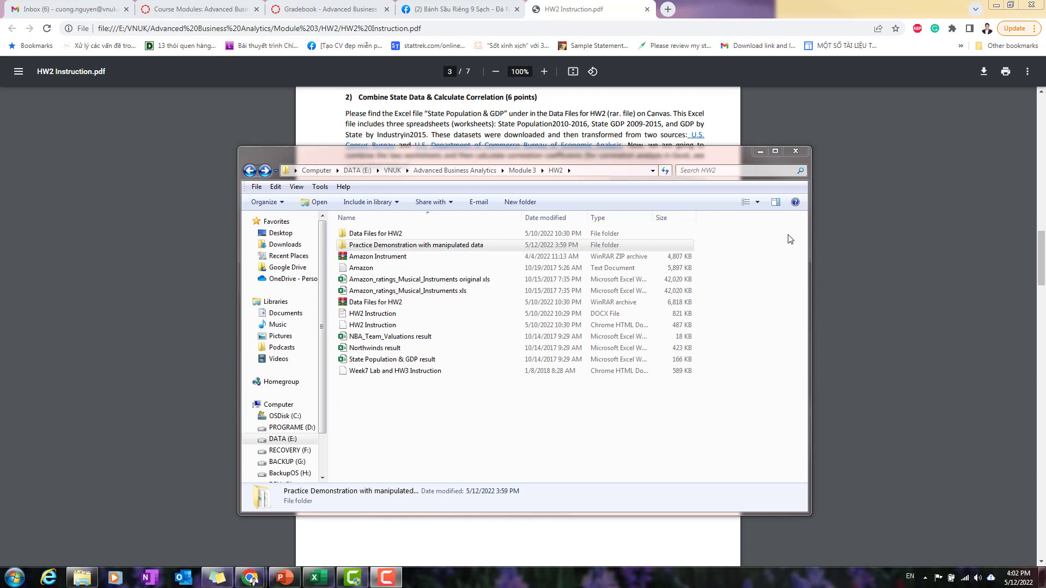
Step: Open the "Practice Demonstration with manipulated data" folder and dock the HW2 Instruction.pdf browser window to one half of the desktop
double_click(429, 246)
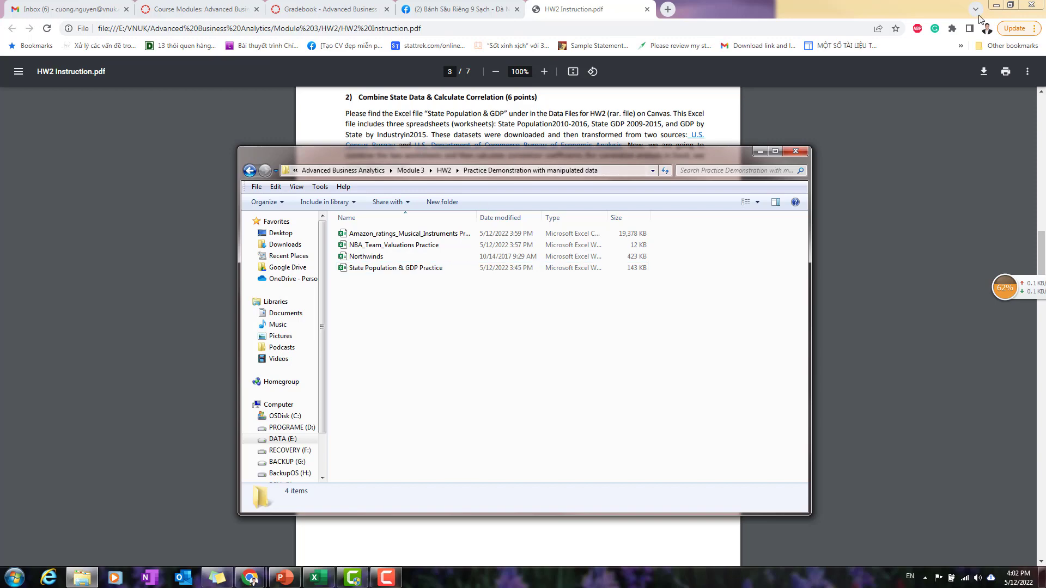
click(1010, 4)
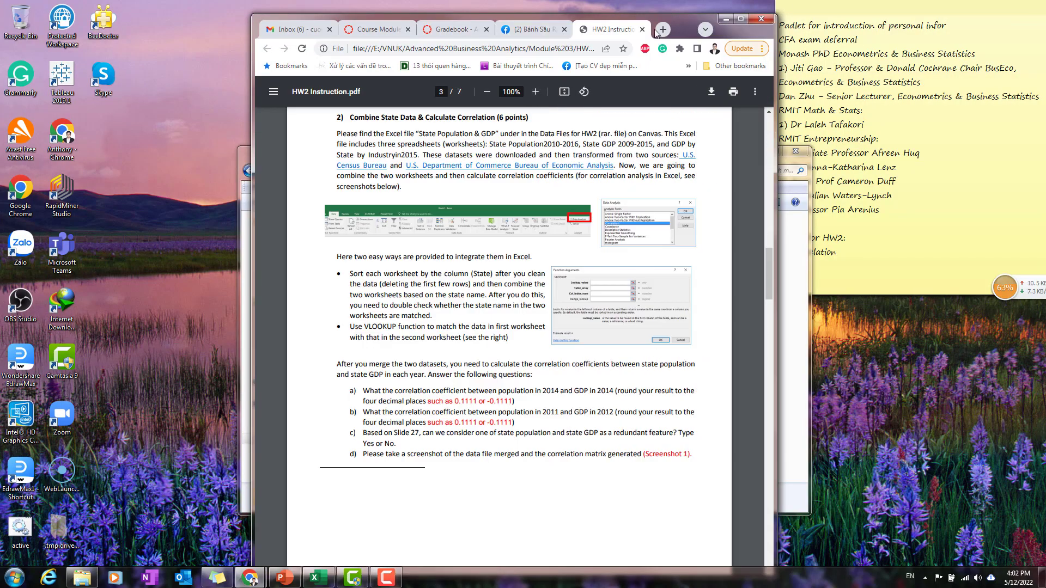
drag(686, 29, 443, 6)
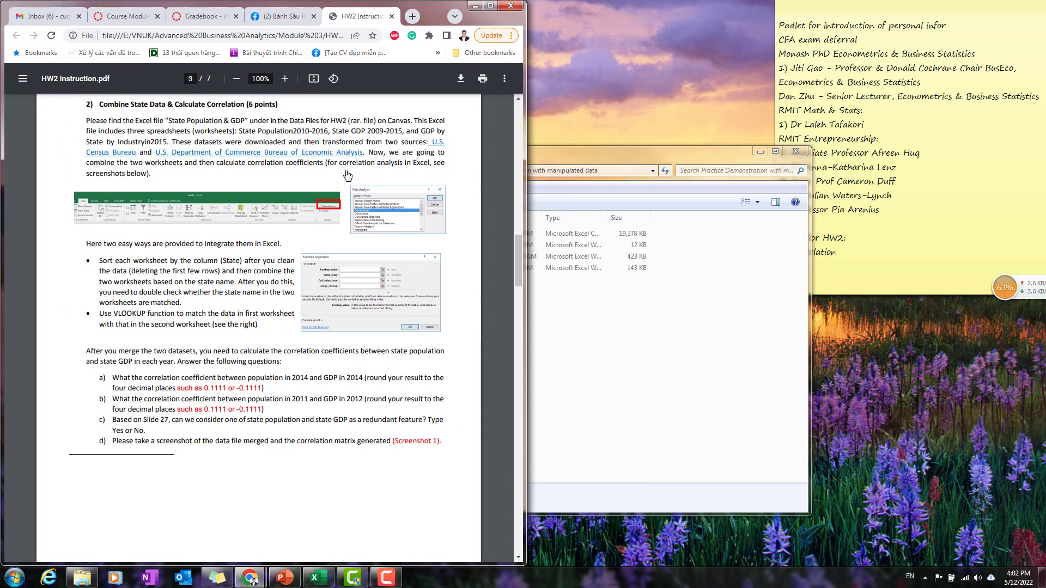
Step: Close the Facebook tab and review the "Combine State Data & Calculate Correlation" section of HW2 Instruction.pdf
click(314, 17)
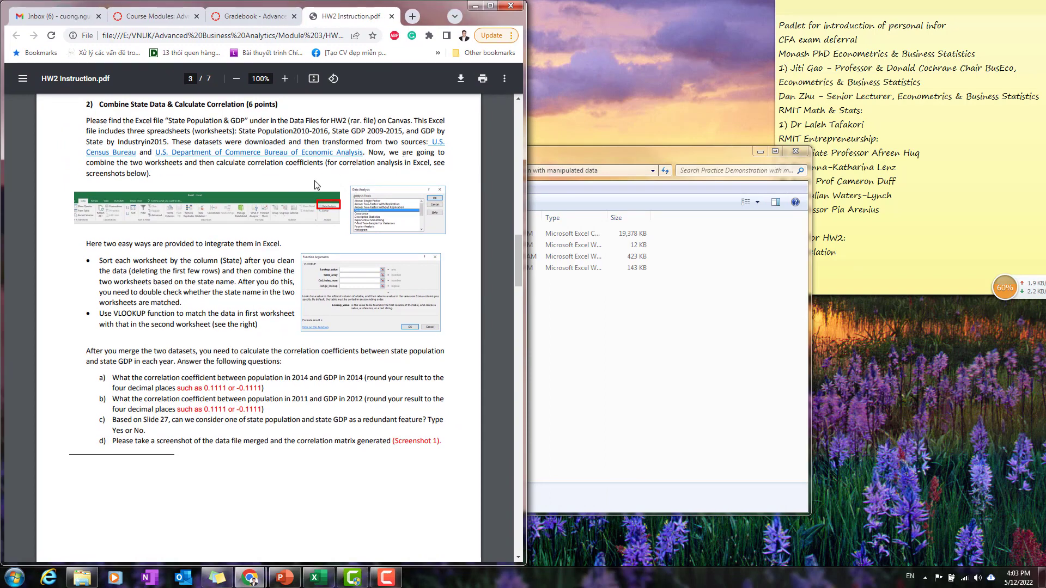
scroll(315, 185, up, 1)
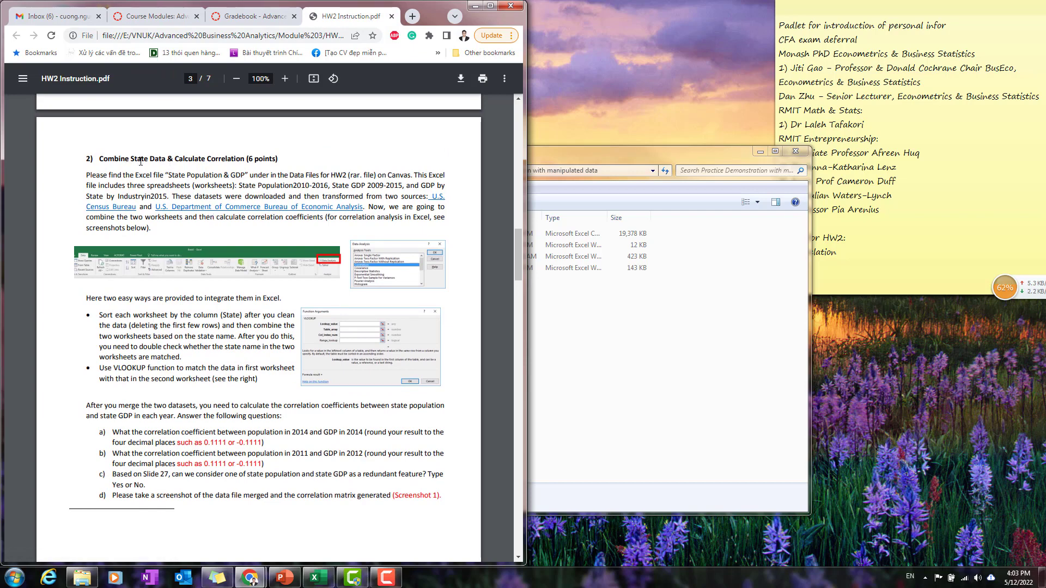
scroll(244, 178, down, 1)
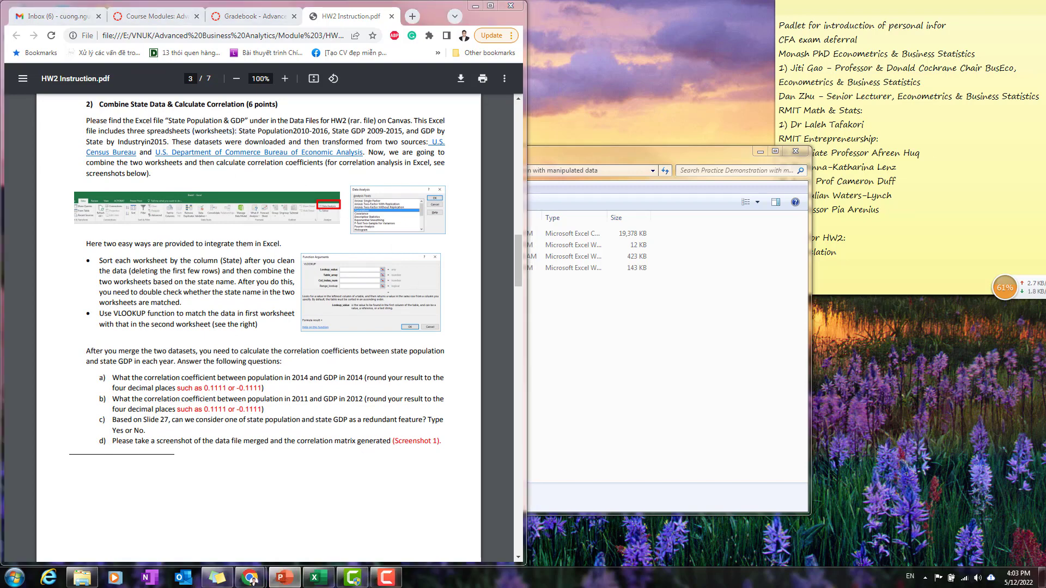
Step: Place the "Class 3 Data Preparation_Integration updated" presentation window beside the PDF and extend its height to the taskbar
drag(1045, 39, 785, 10)
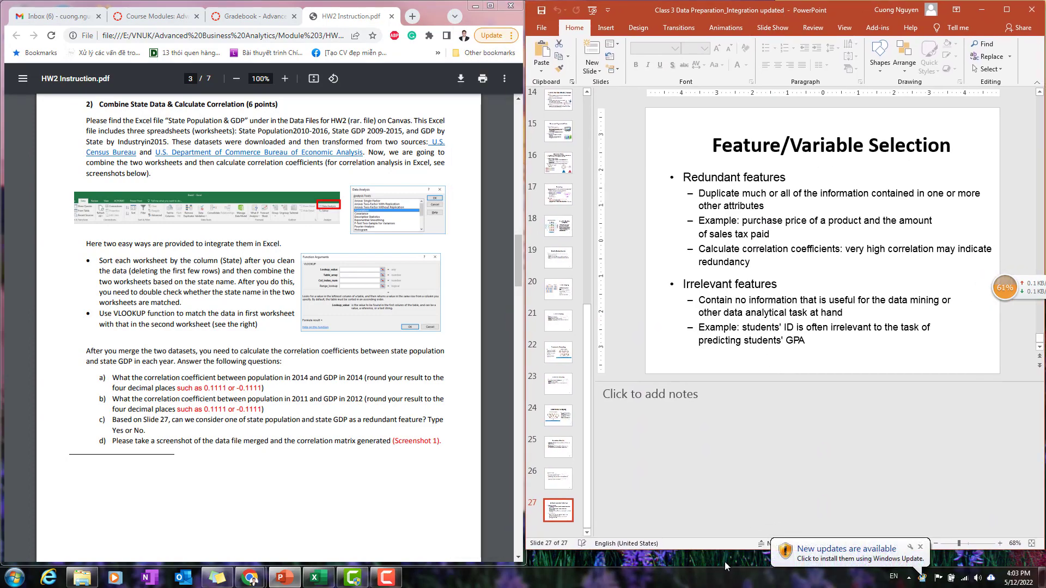
drag(731, 550, 731, 569)
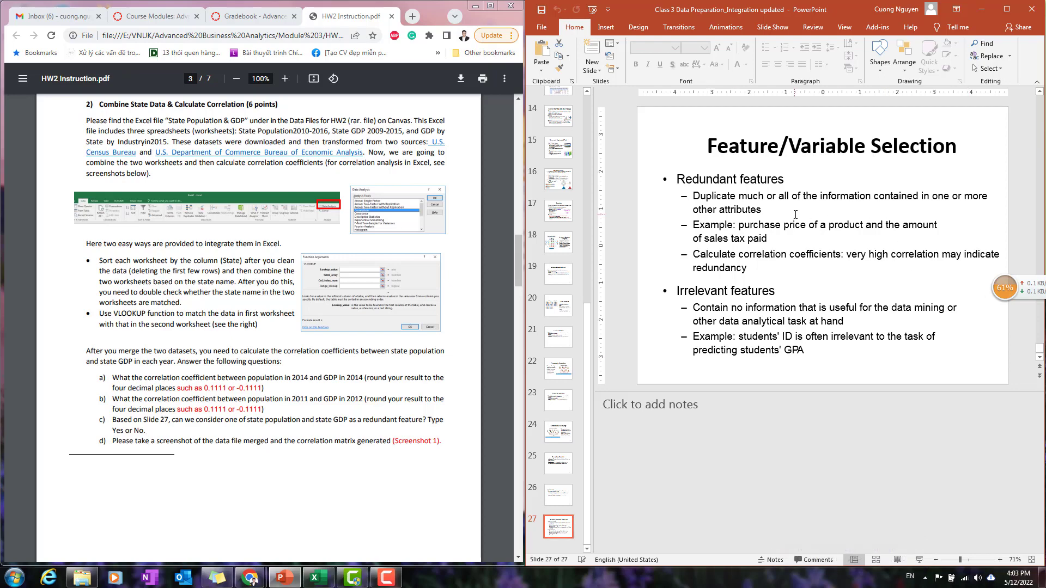
Step: Examine the Redundant features example on slide 27, highlighting "purchase price of a product"
click(761, 173)
click(761, 163)
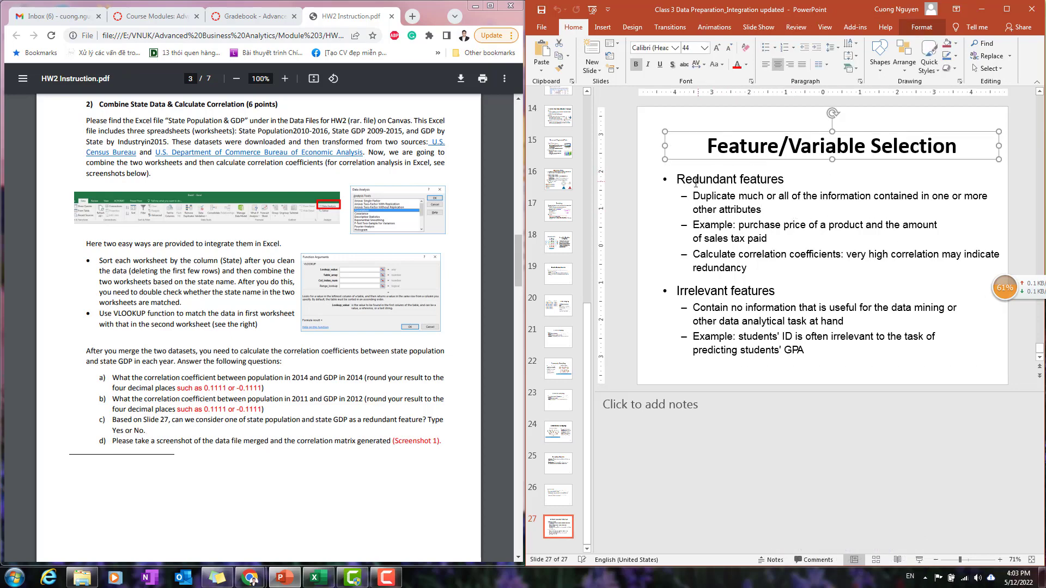
click(777, 195)
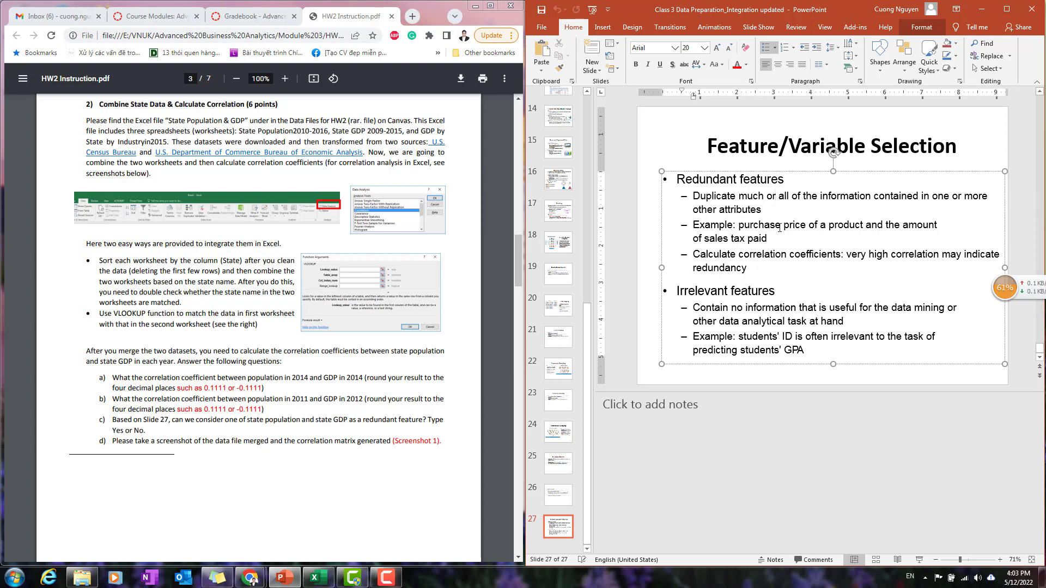
drag(741, 228, 867, 229)
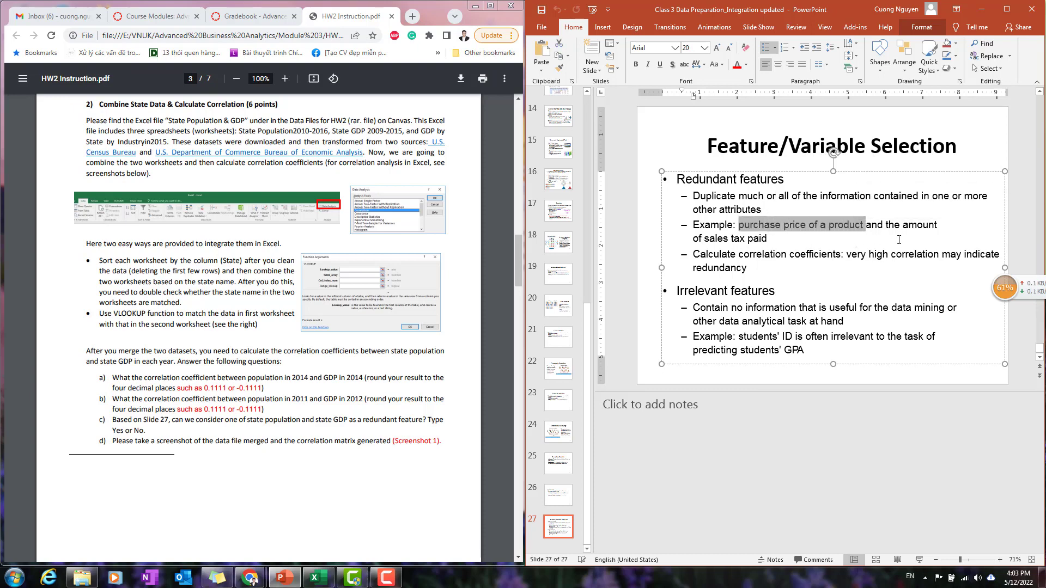
click(831, 242)
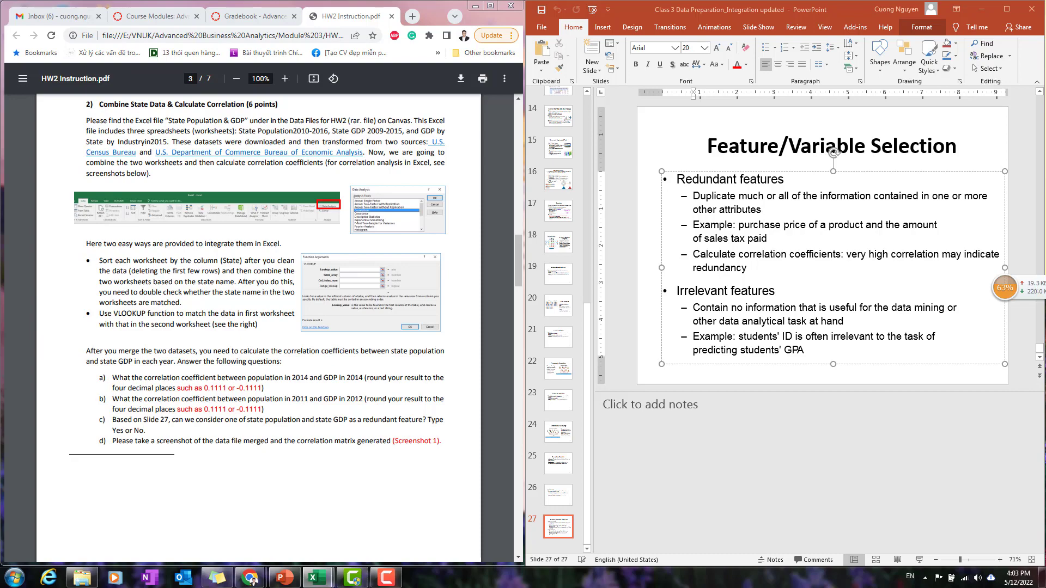
Step: Switch to the blank Excel workbook Book1, arrange it side by side with the presentation, and widen its window
drag(643, 5, 393, 12)
double_click(393, 12)
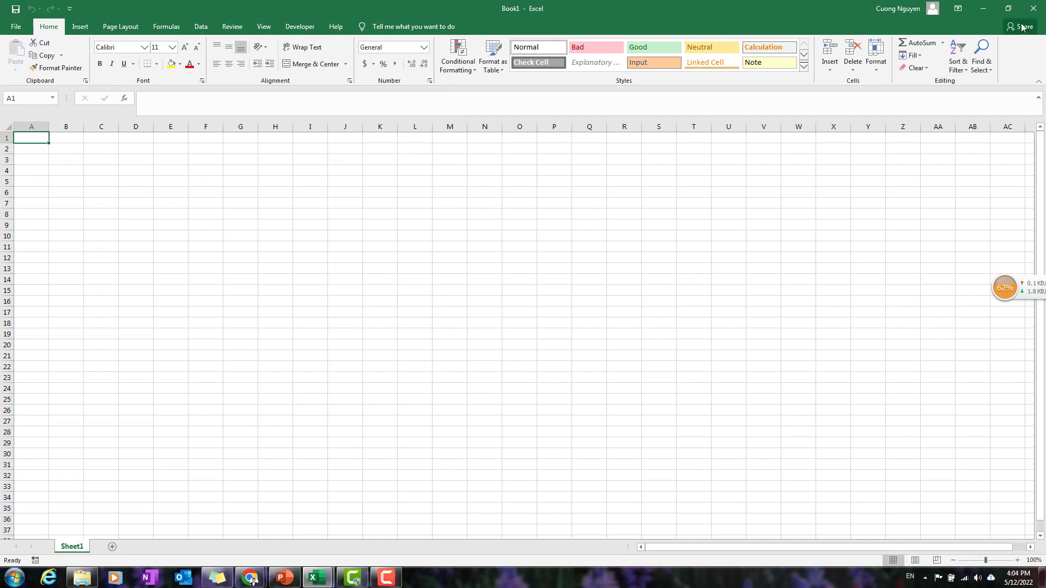
click(1008, 9)
drag(379, 16, 275, 8)
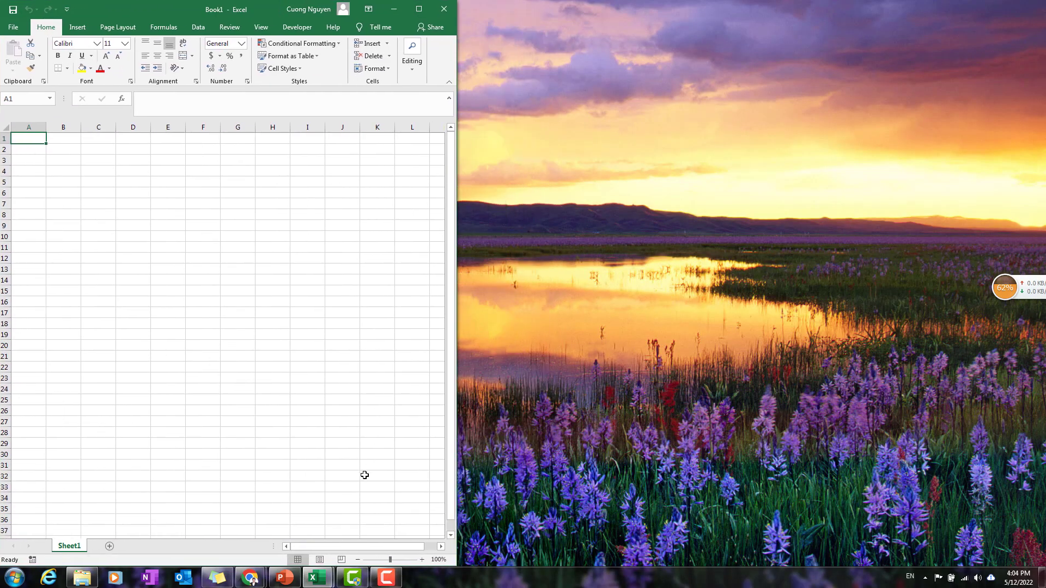
click(284, 577)
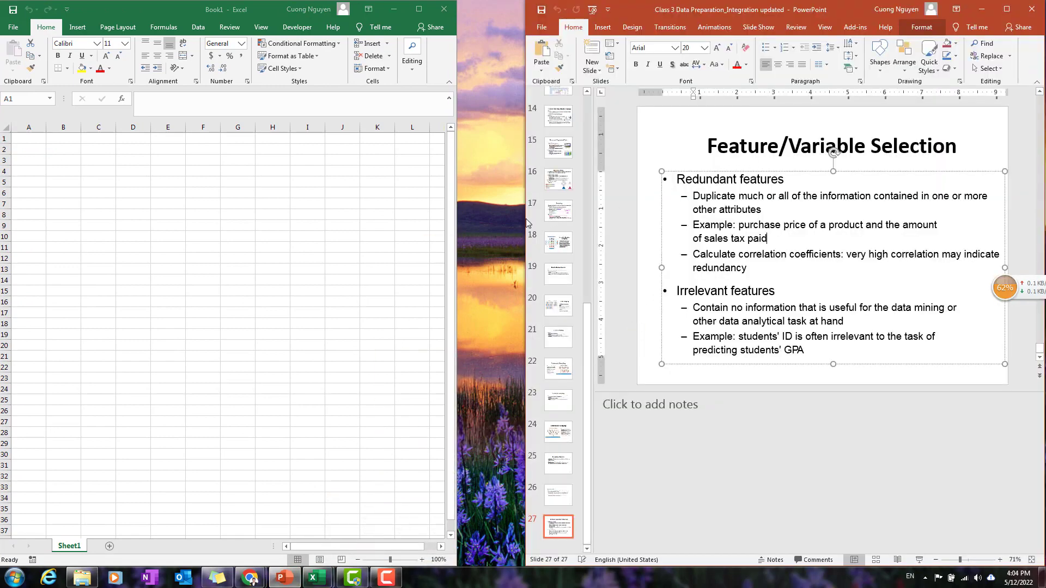
drag(457, 241, 510, 242)
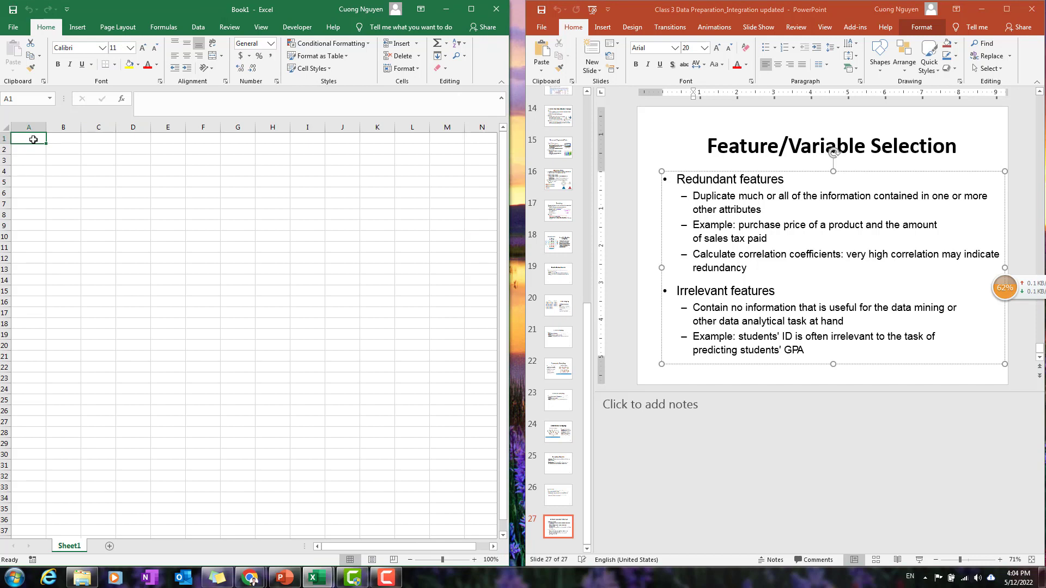
Step: Enter the headers "Purchase Price" in A1 and "Tax Paid" in B1, and fit column A to its header
text(Pr)
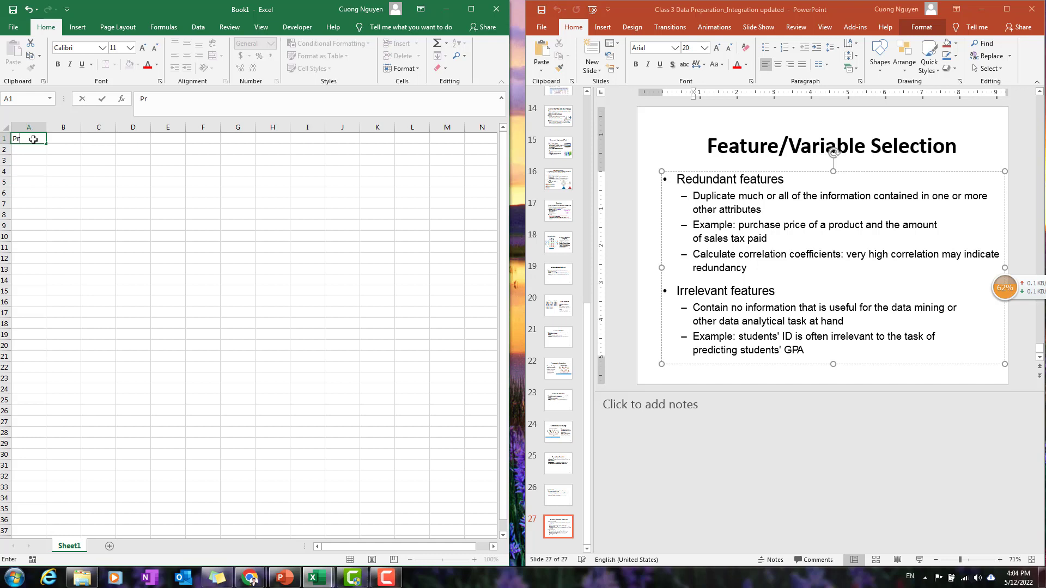
key(BackSpace)
text(urchase Price)
key(Return)
key(Right)
key(Up)
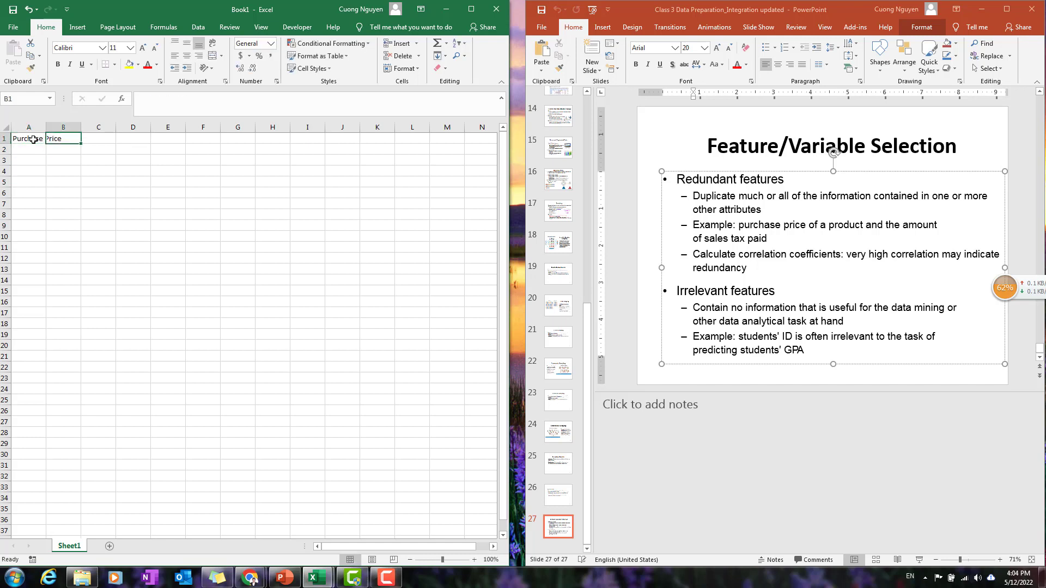
text(Tax Paids)
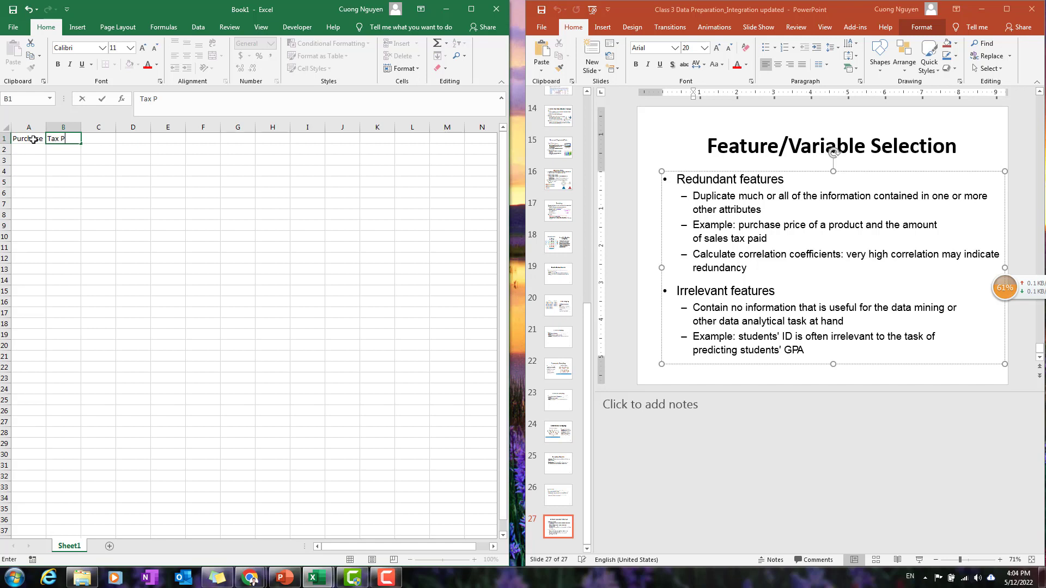
key(Return)
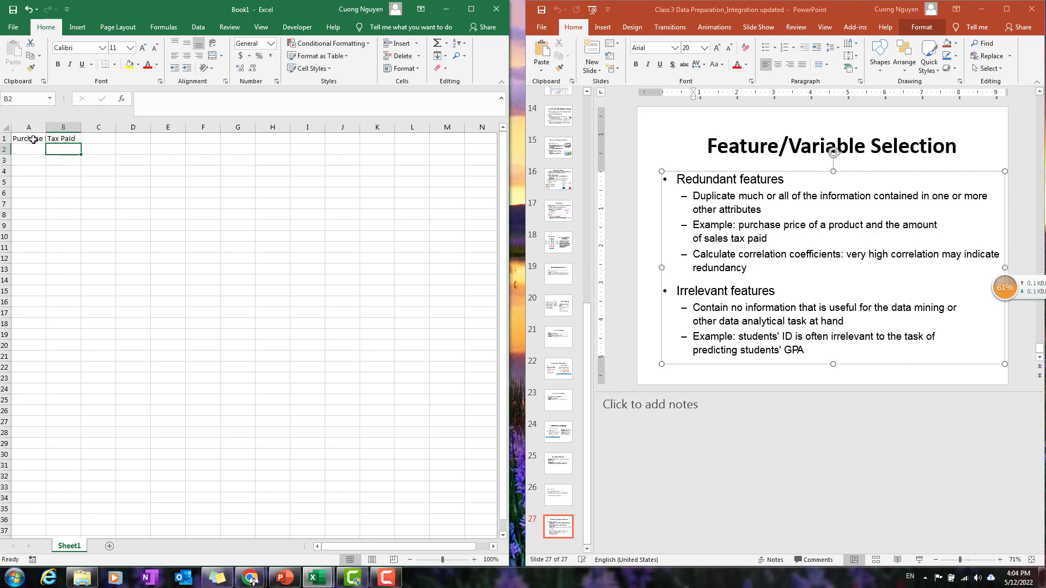
double_click(46, 126)
Step: Enter the purchase prices 10, 12, 13, 14, 17, 20 and 52 in cells A2 to A8
click(41, 151)
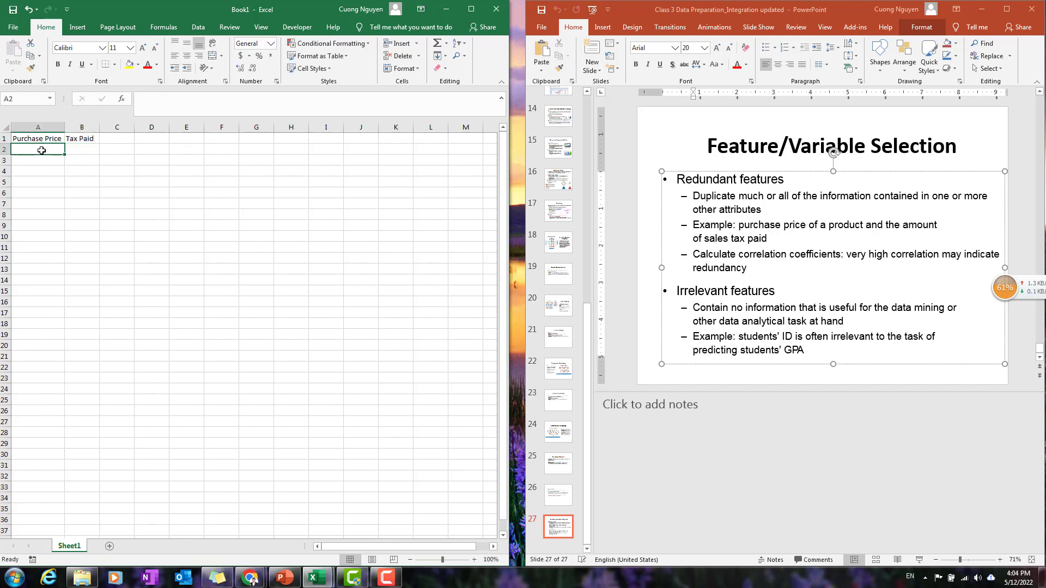
text(10)
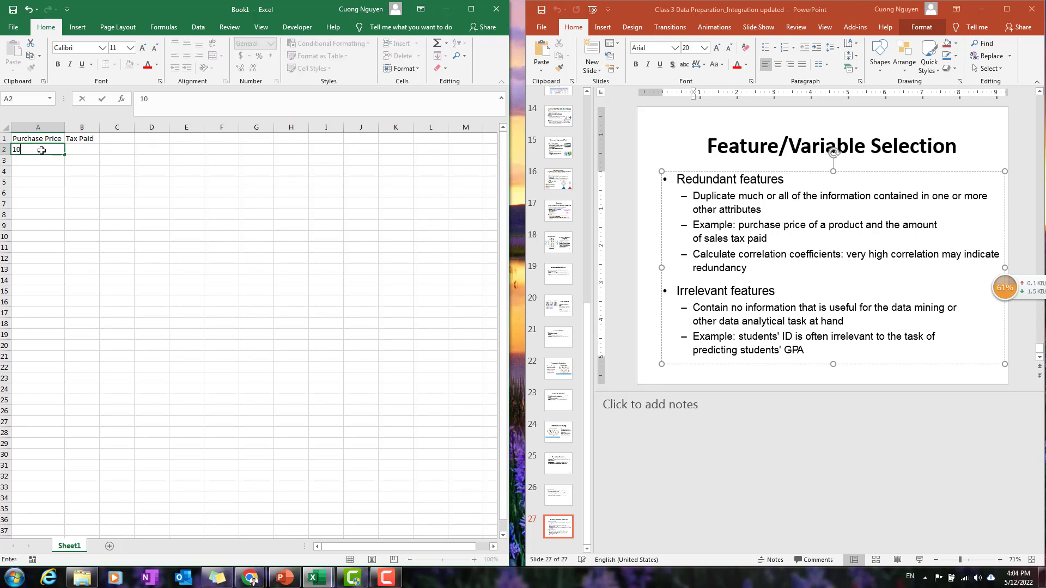
key(Return)
text(12)
key(Return)
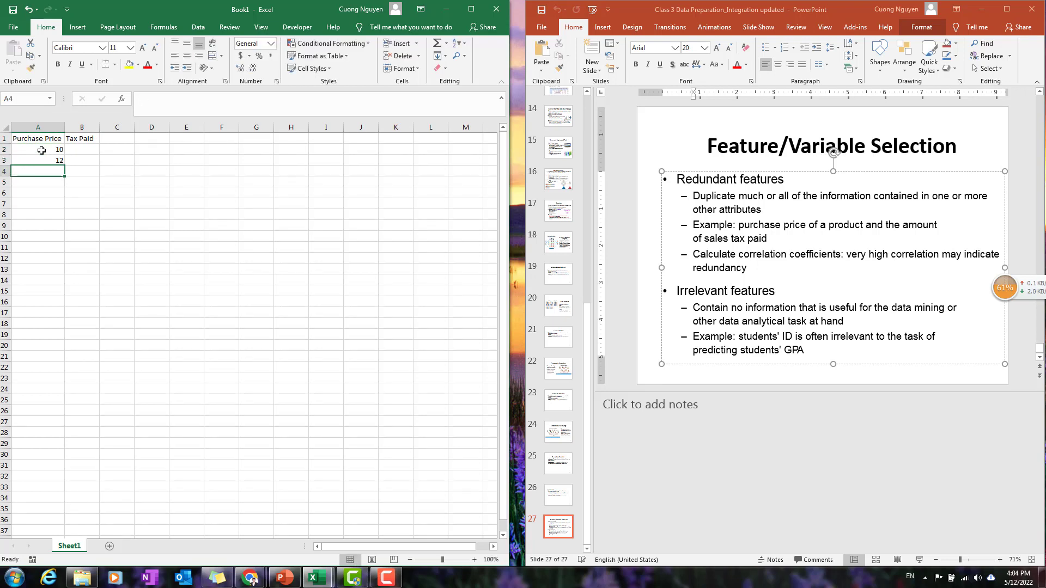
text(13)
key(Return)
text(14)
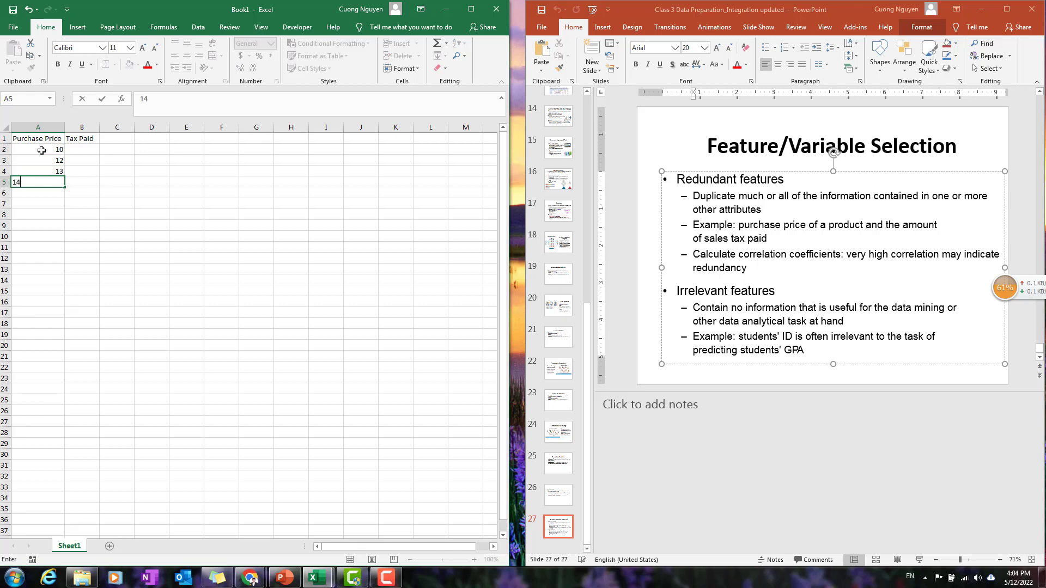
key(Return)
text(17)
key(Return)
text(20)
key(Return)
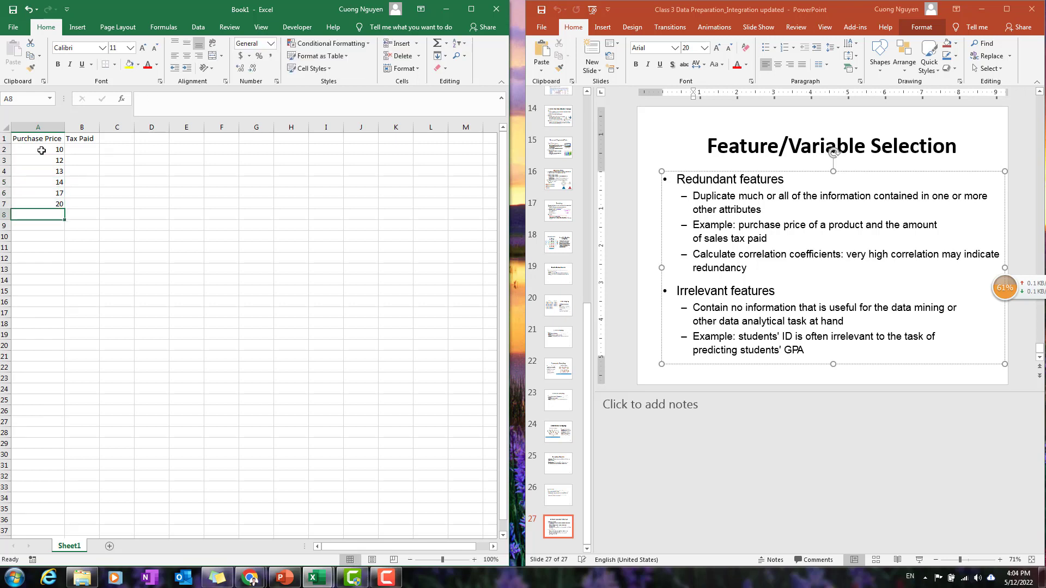
text(50)
key(Return)
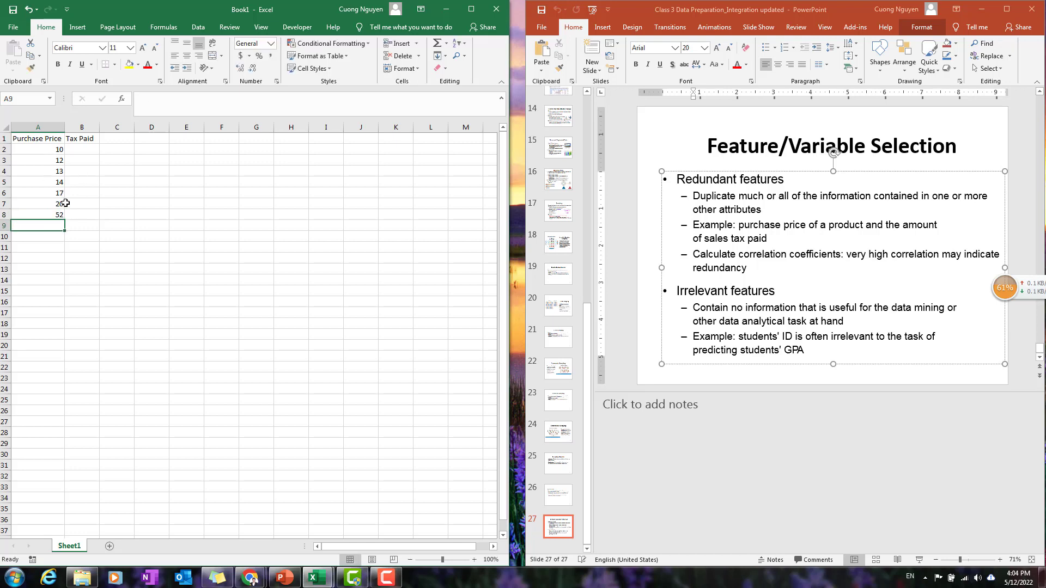
Step: Label cell E2 "Sales Tax Rate:" and enter 10% as the rate in G2
click(83, 150)
click(177, 150)
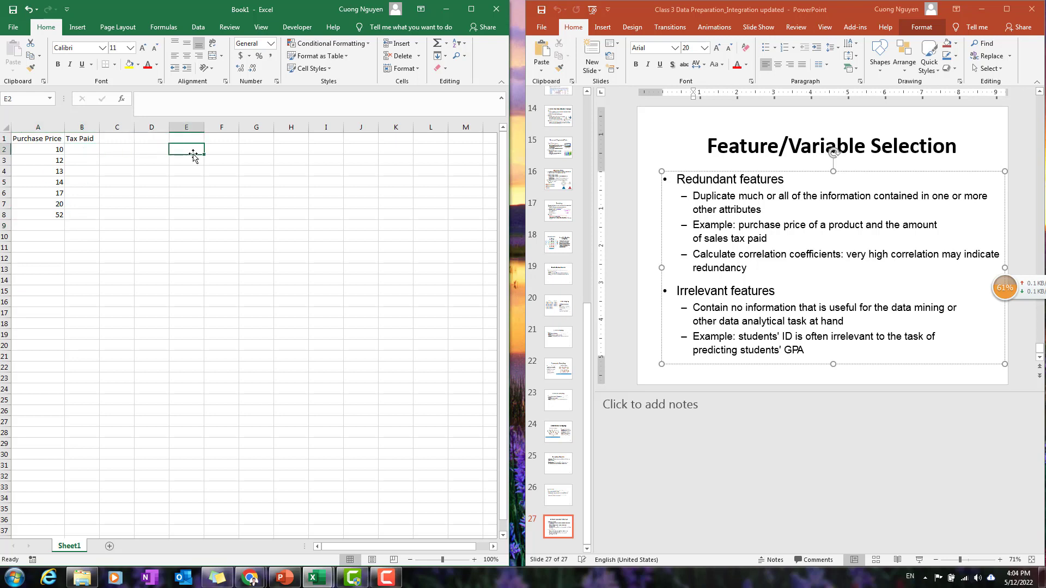
text(Tax)
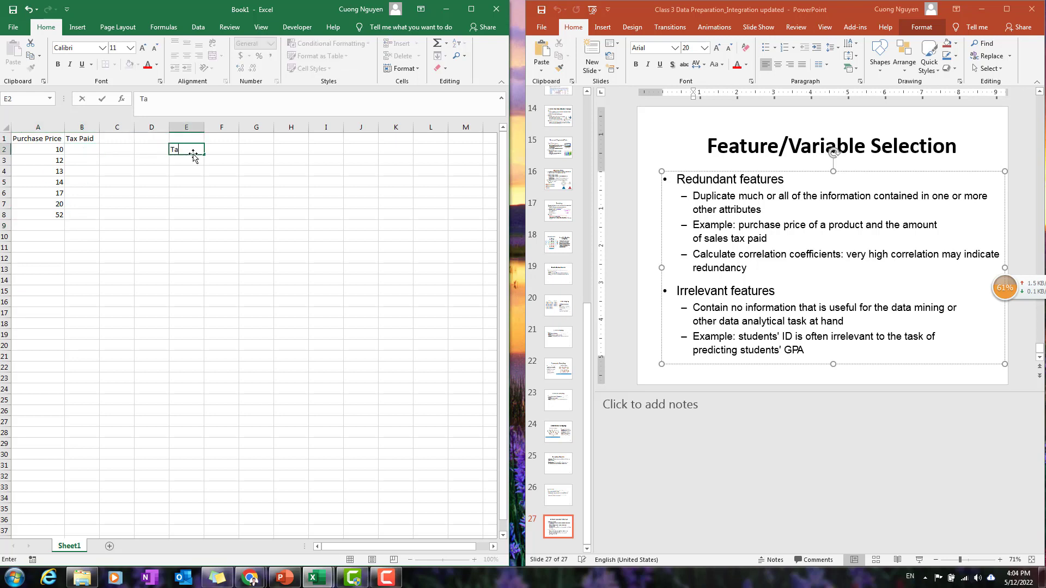
key(BackSpace)
key(BackSpace)
key(BackSpace)
text(Sales)
key(BackSpace)
key(BackSpace)
text(es Tax RaTte:)
key(Tab)
key(Tab)
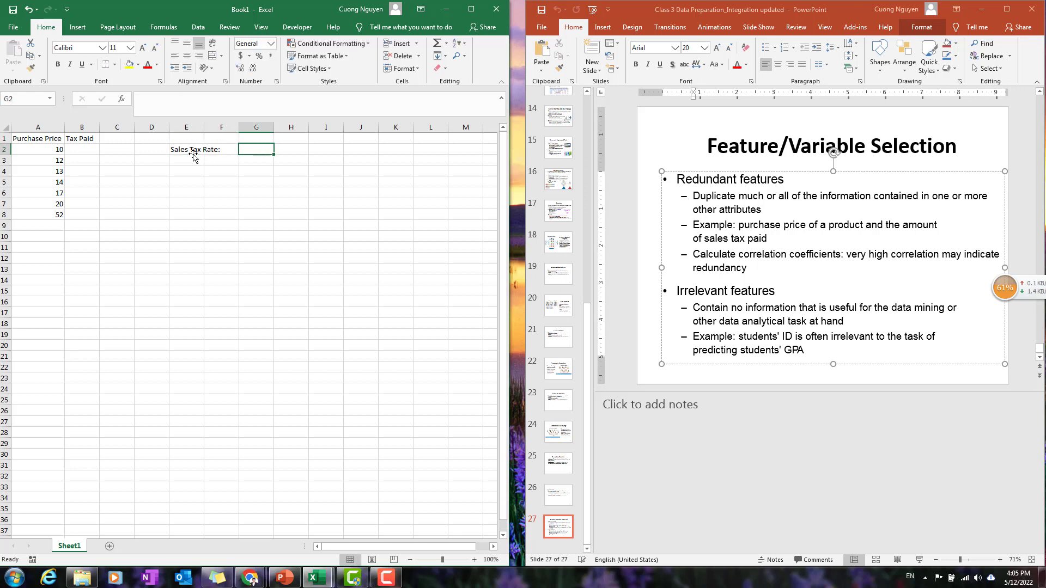
text(10%)
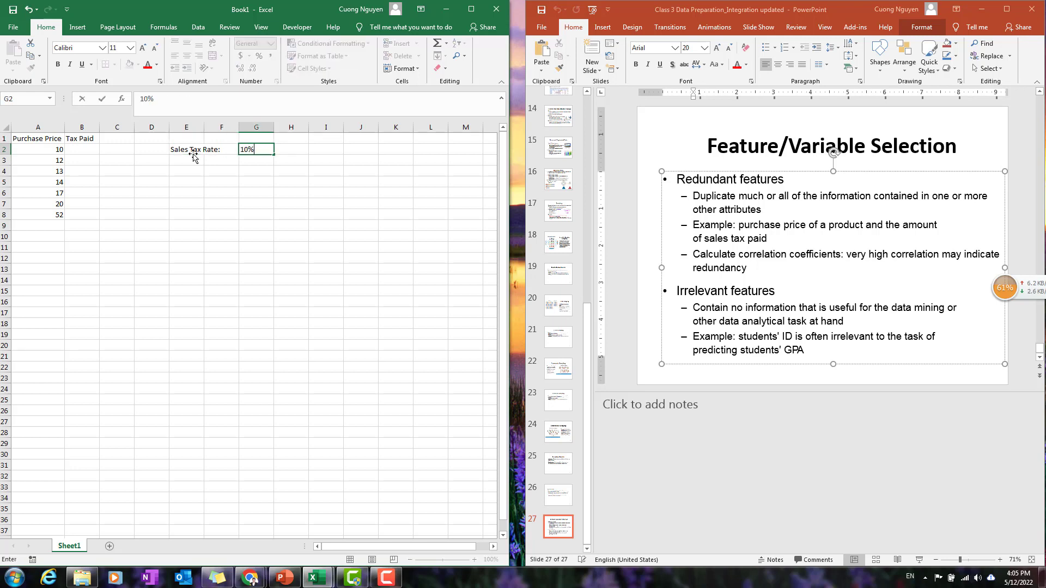
key(Return)
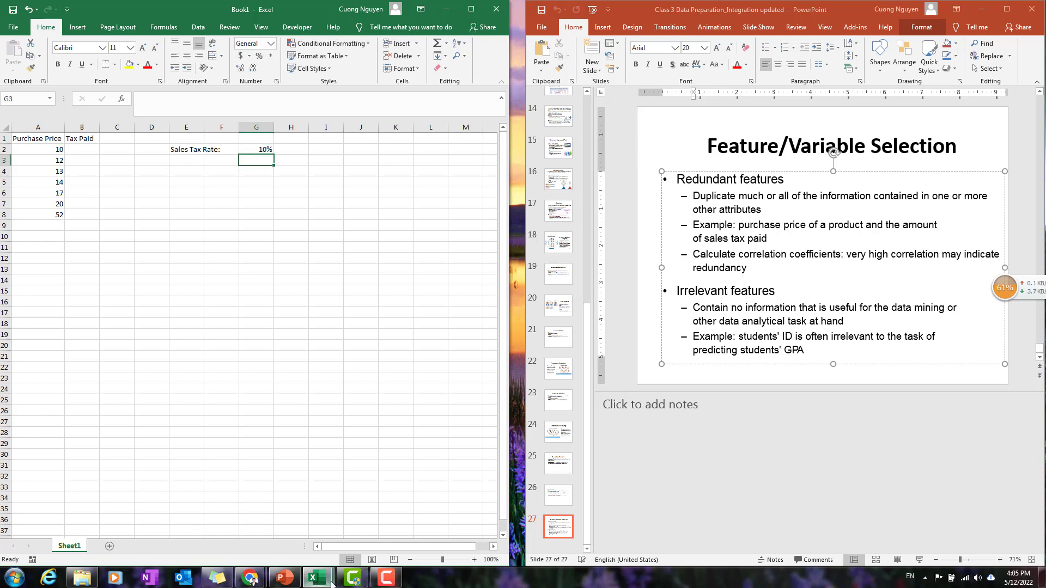
click(388, 579)
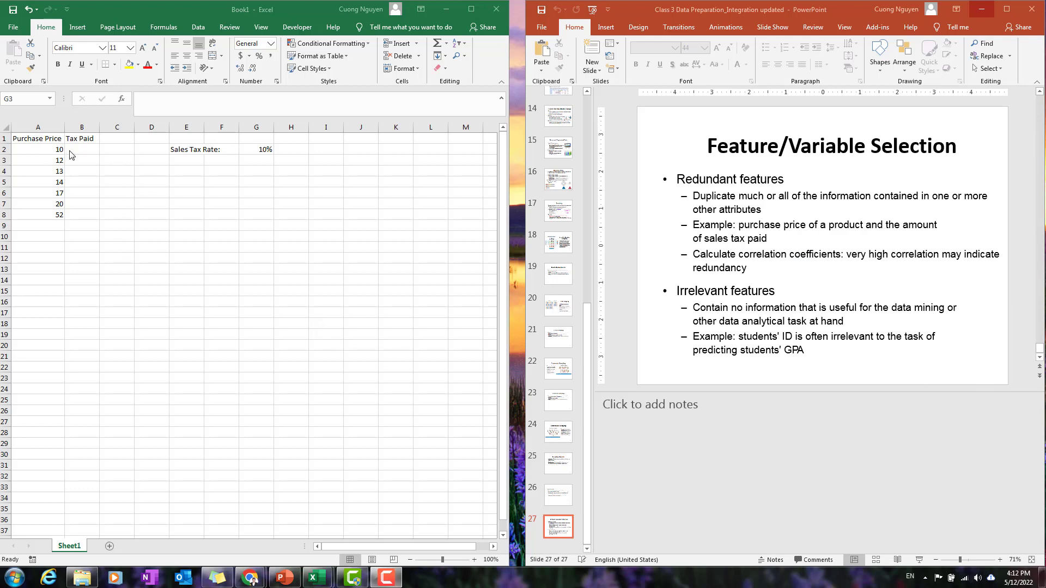
Step: Enter the formula =A2*$G$2 in B2 to calculate the tax paid, with an absolute reference to the tax rate
click(91, 148)
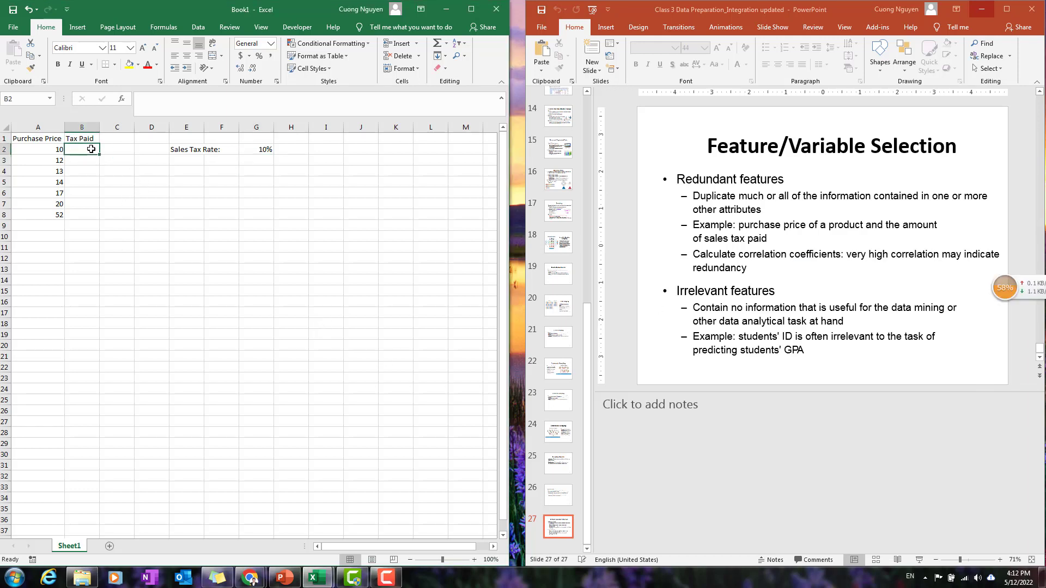
text(=)
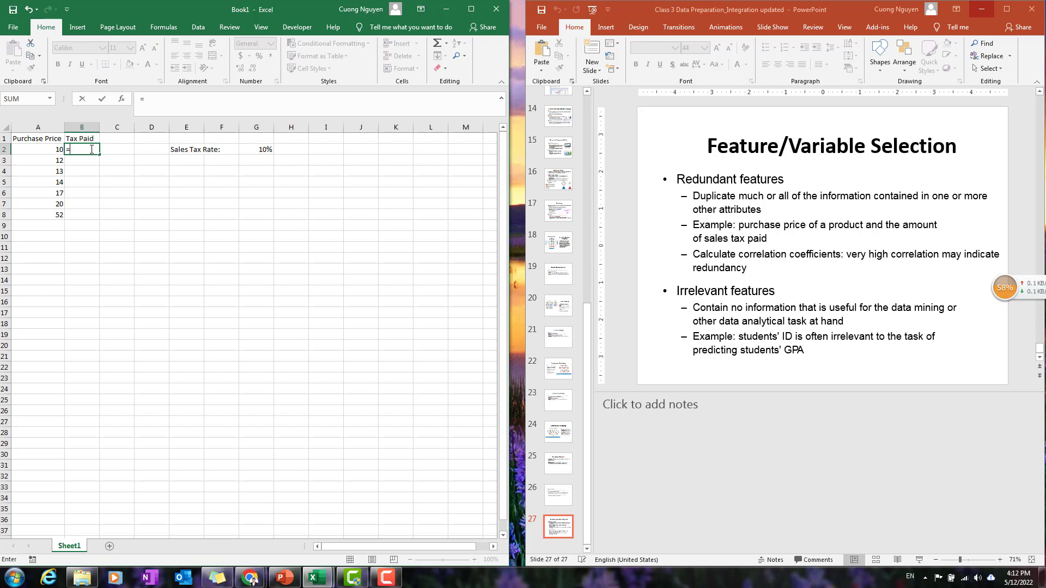
key(Left)
text(*)
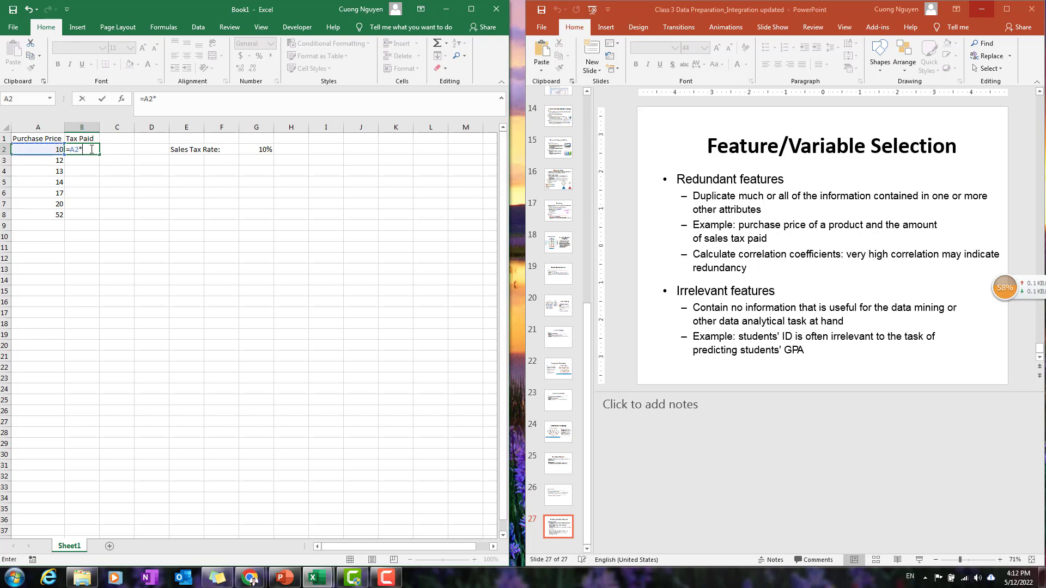
key(Right)
key(Right)
key(Right)
key(Right)
key(Right)
key(F4)
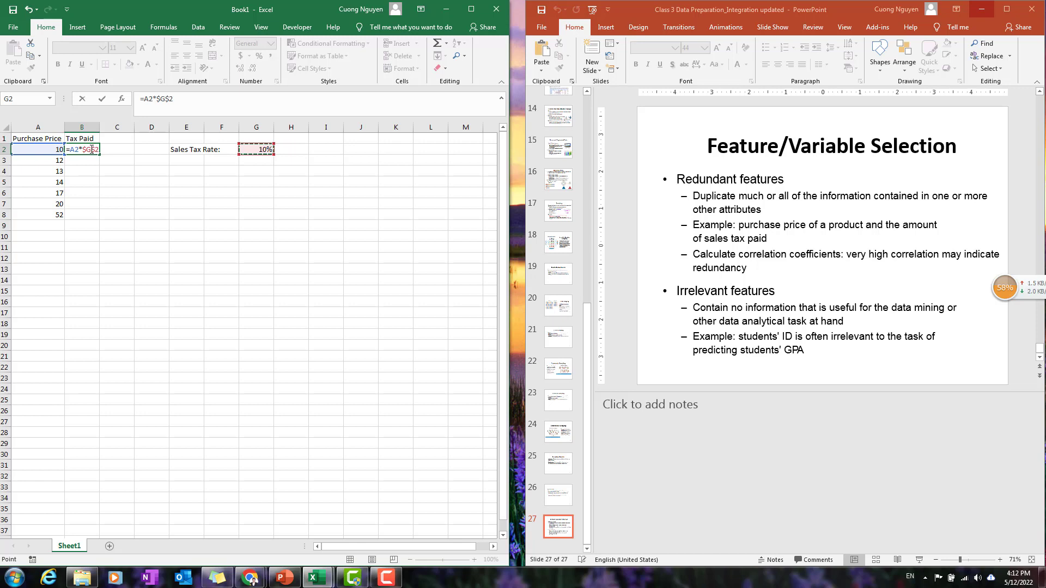
key(ctrl+Return)
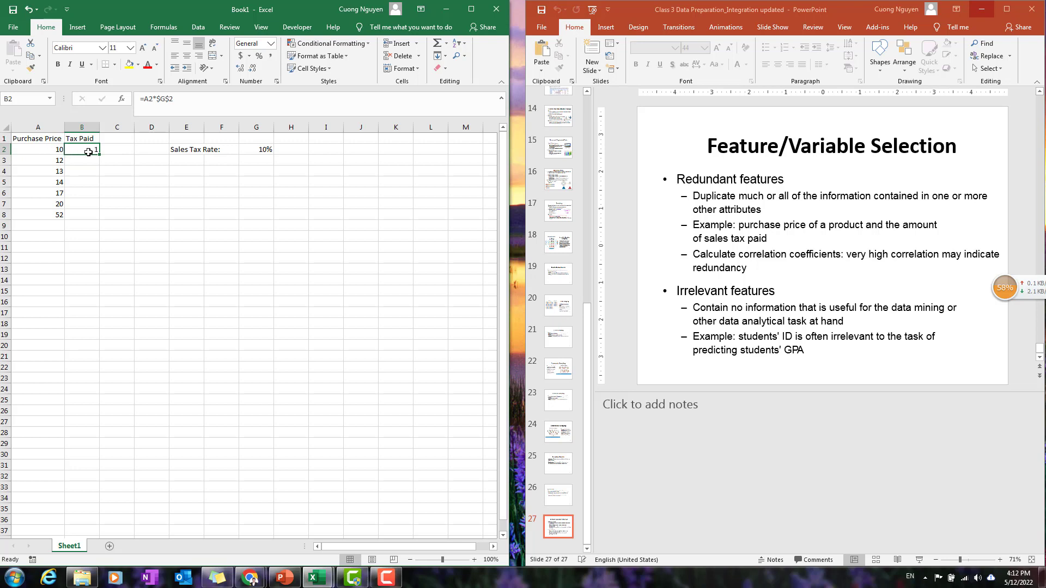
Step: Fill the tax formula down to B8 and apply the dollar accounting format to A2:A8 and B2:B8
drag(47, 152, 55, 215)
click(248, 59)
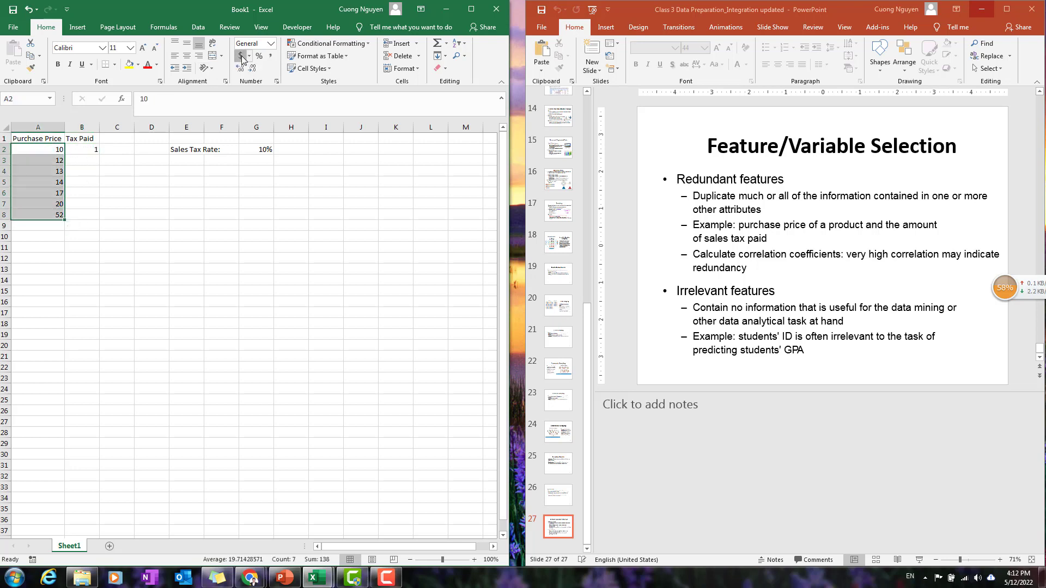
click(87, 150)
drag(100, 155, 97, 218)
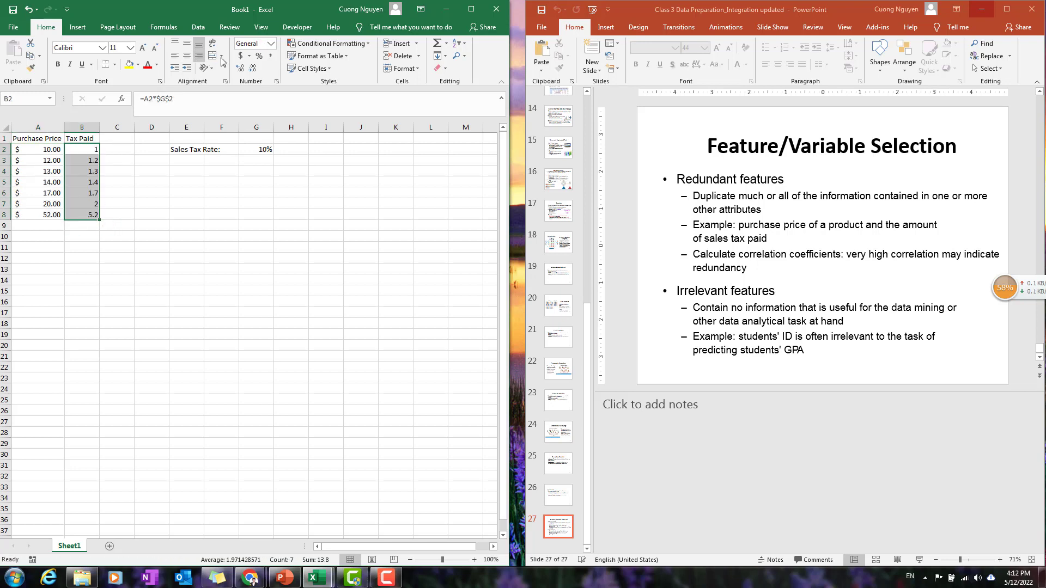
click(240, 55)
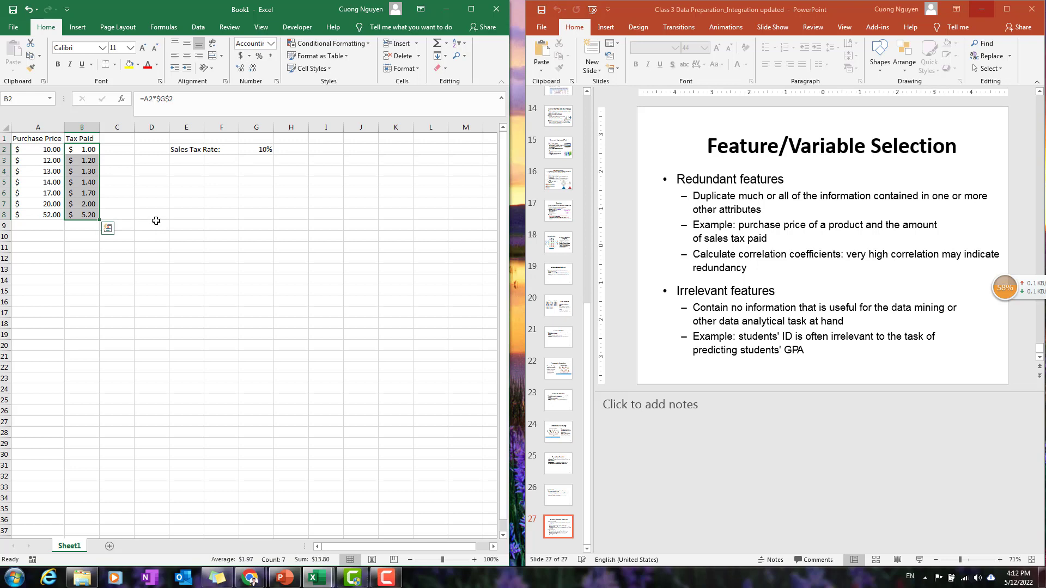
click(195, 221)
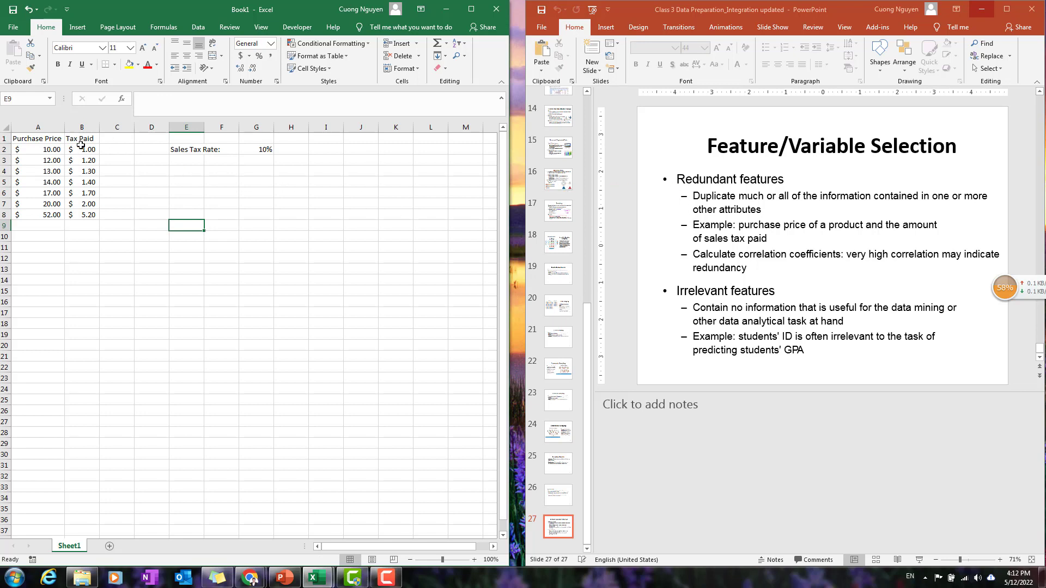
drag(86, 140, 84, 215)
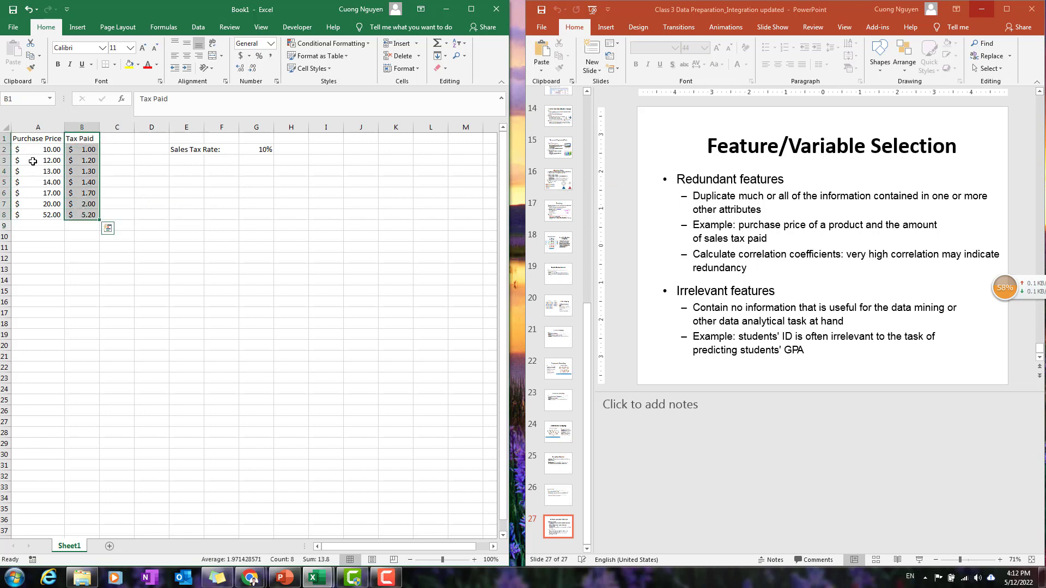
drag(35, 140, 49, 215)
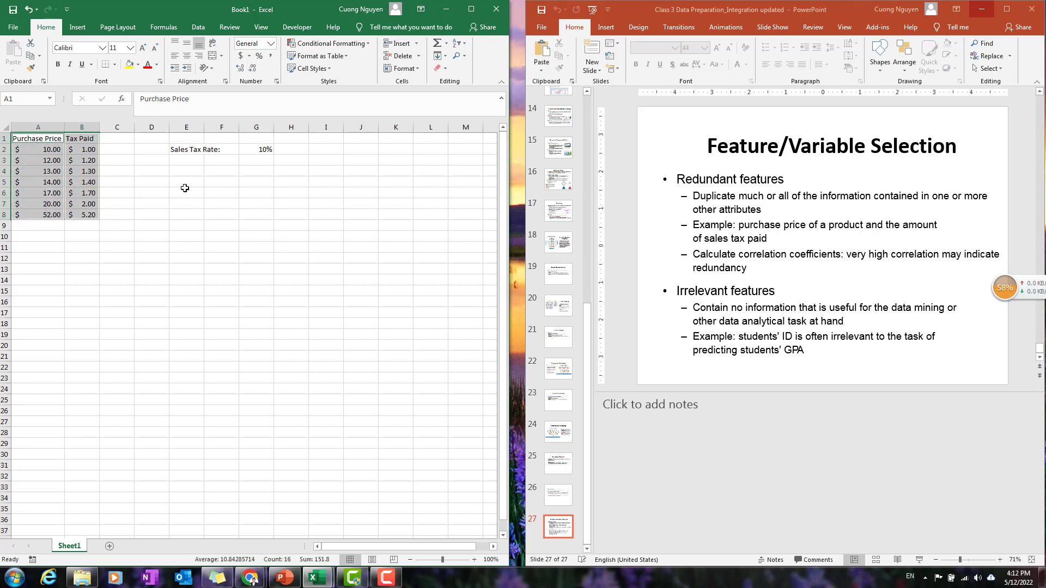
click(185, 185)
Step: Enter the label "Scatter Plot" in cell E4
click(176, 171)
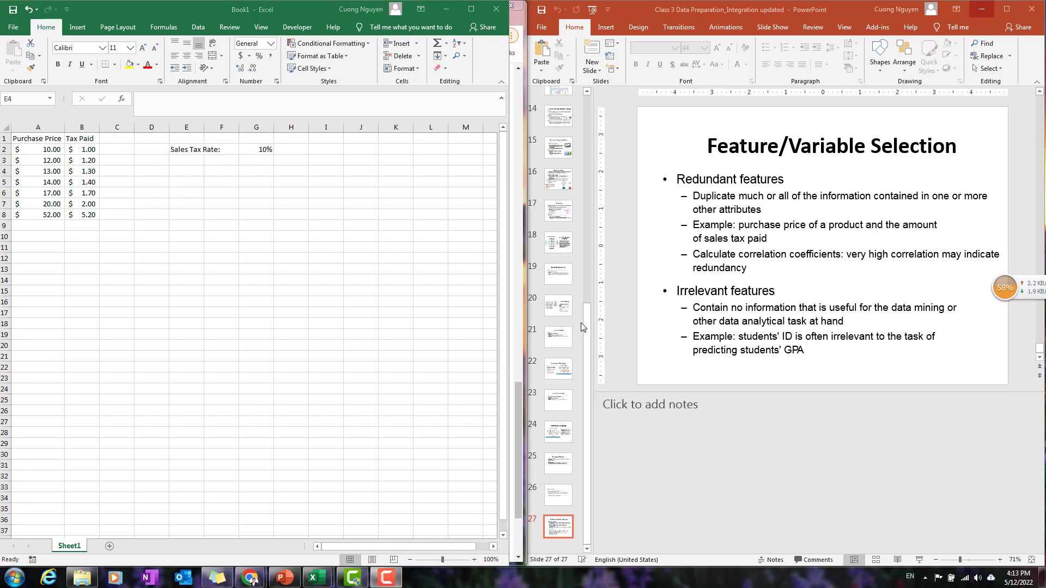
click(177, 170)
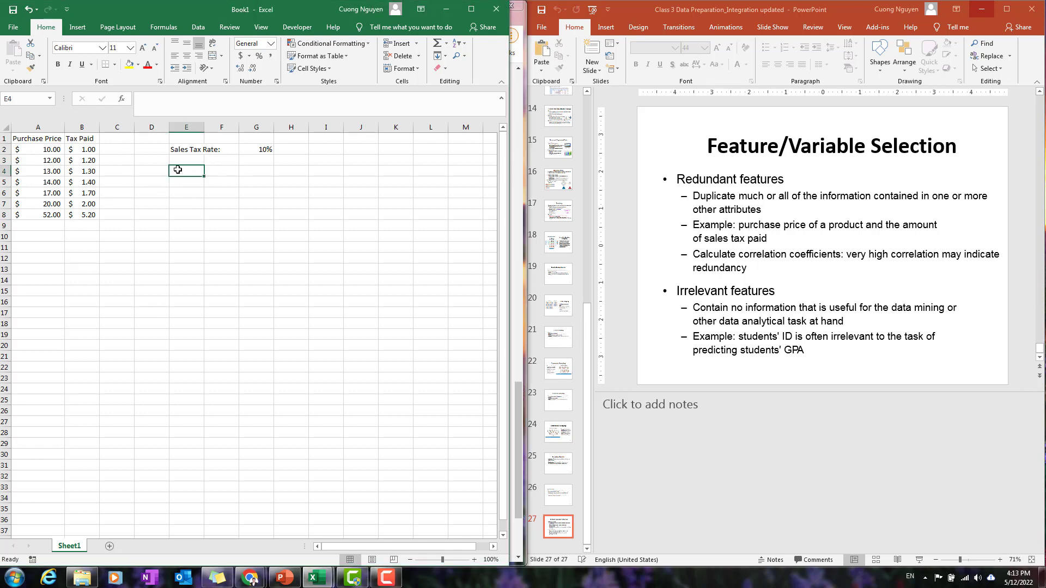
text(Scatter Plot)
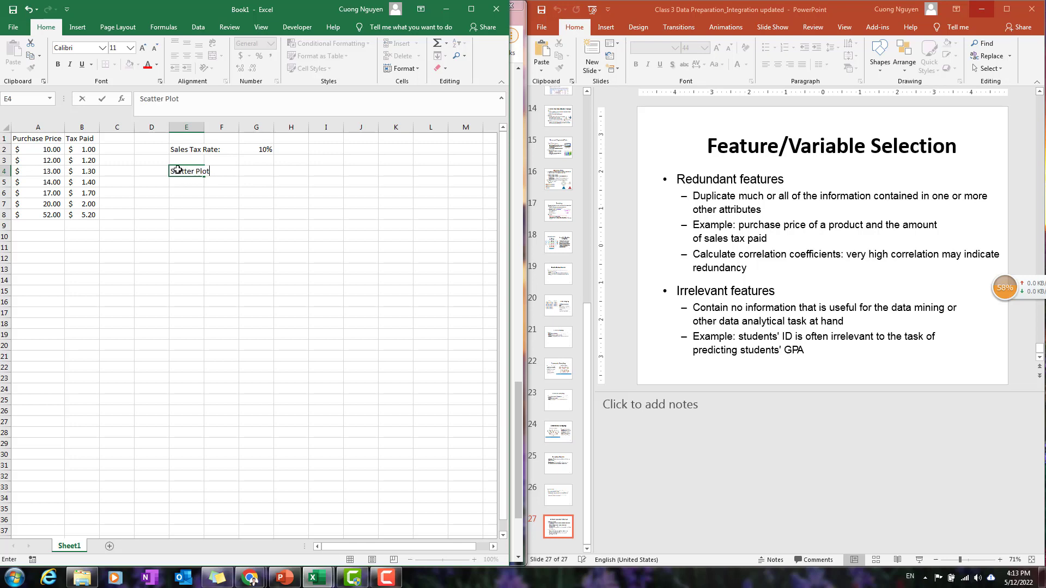
key(Return)
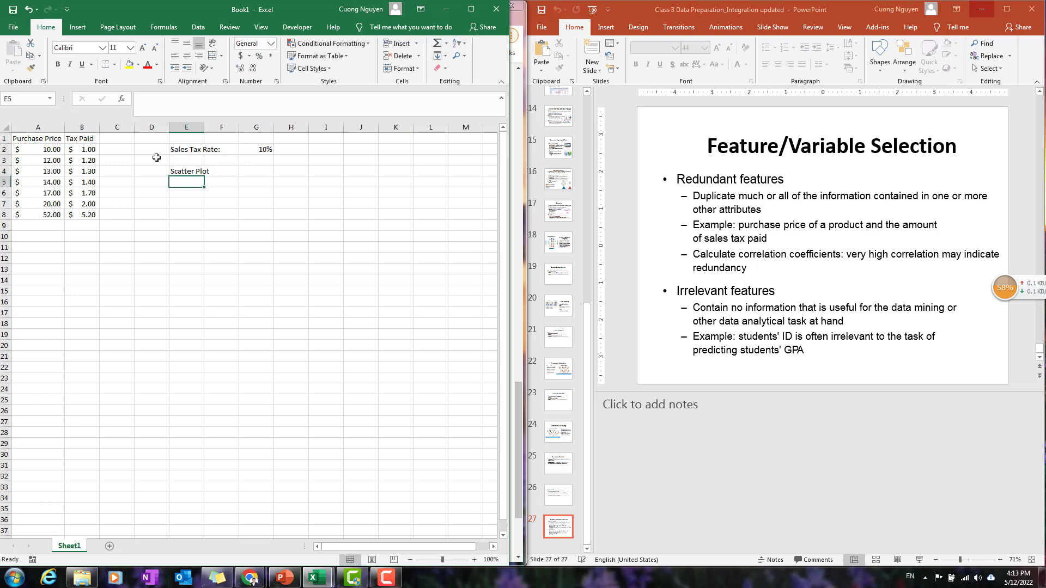
Step: Insert a markers-only scatter chart of the Purchase Price and Tax Paid data in A1:B8 and place it under the Scatter Plot label
drag(86, 140, 87, 211)
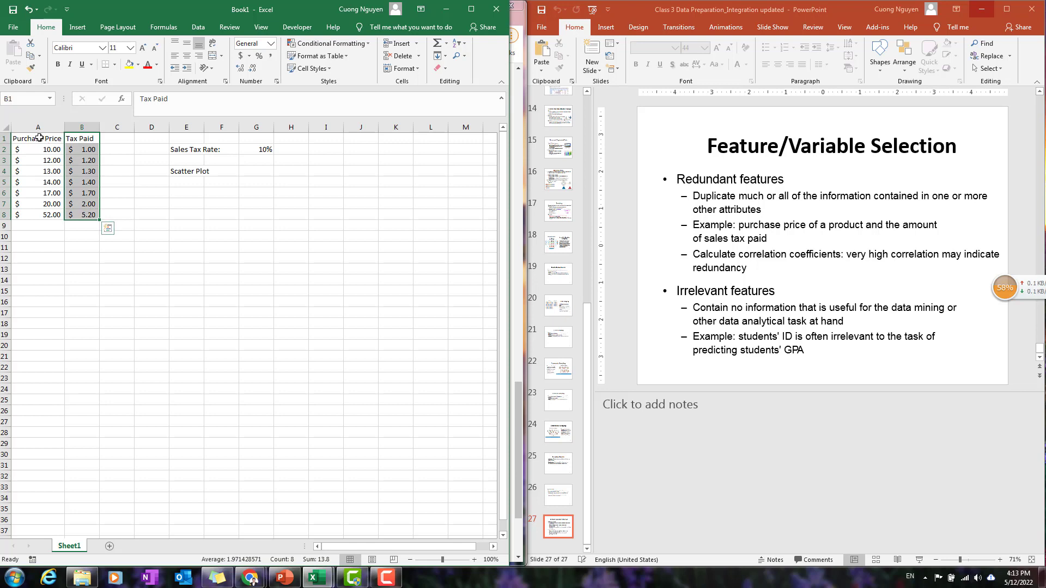
drag(40, 138, 46, 212)
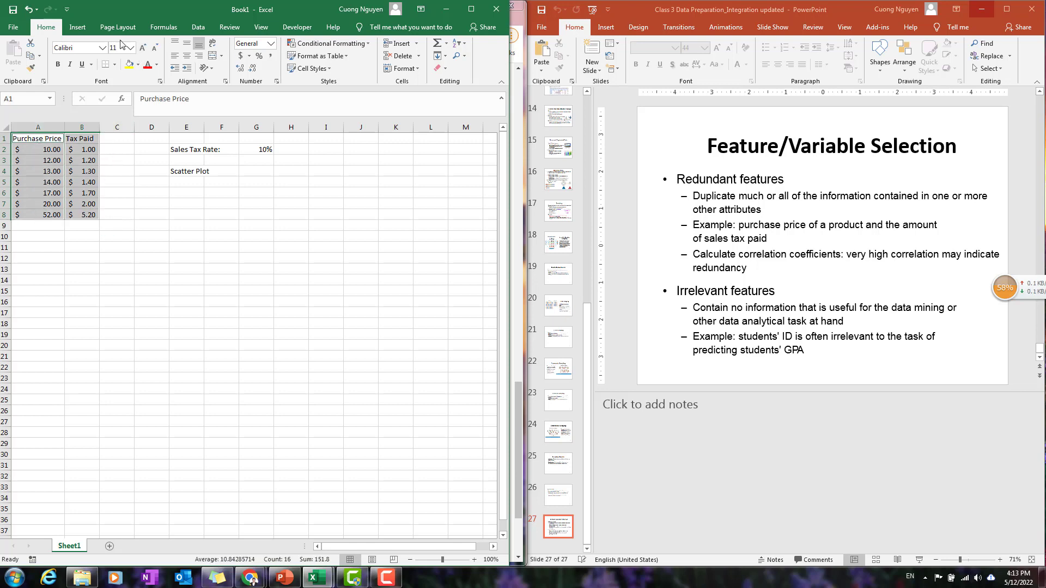
click(87, 35)
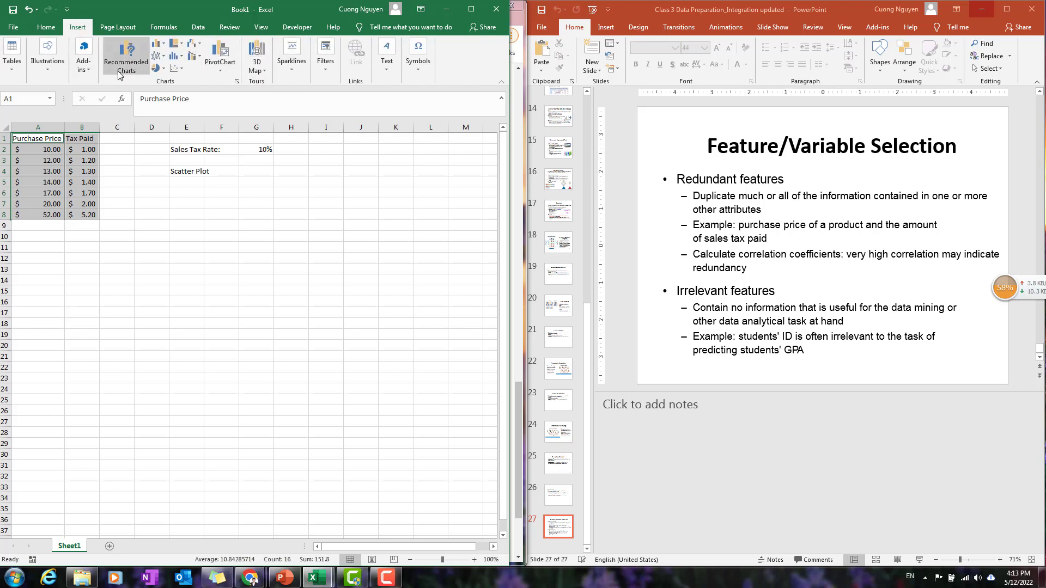
click(176, 68)
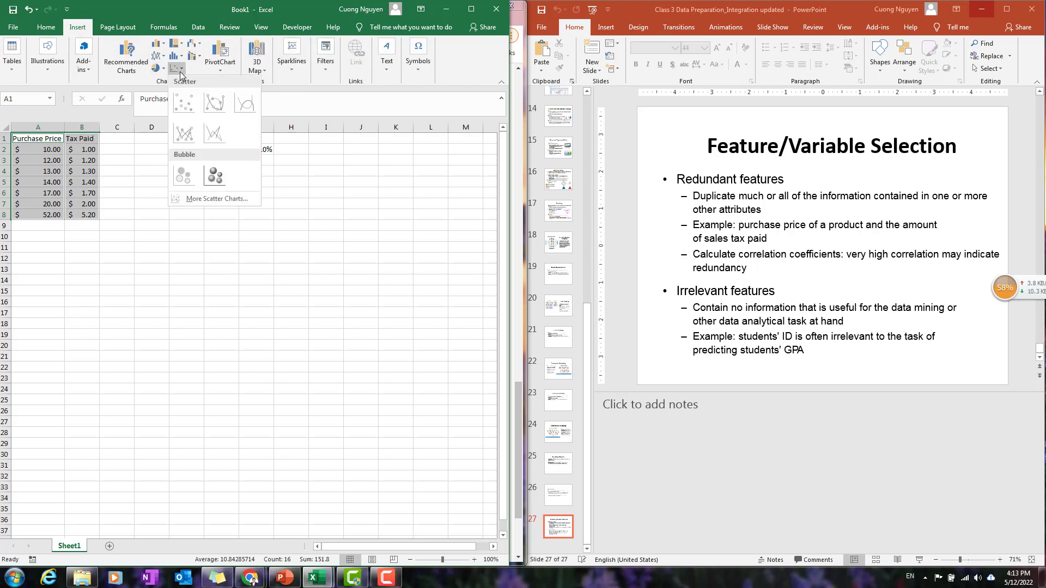
click(191, 104)
drag(306, 265, 351, 196)
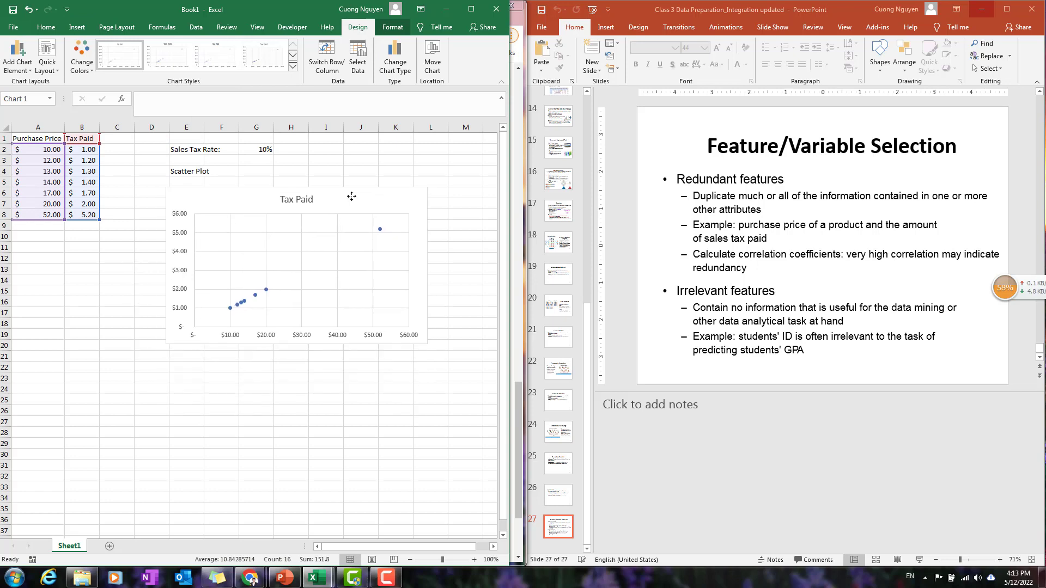
Step: Add a linear trendline to the Tax Paid series in the scatter chart and close the formatting options
double_click(256, 297)
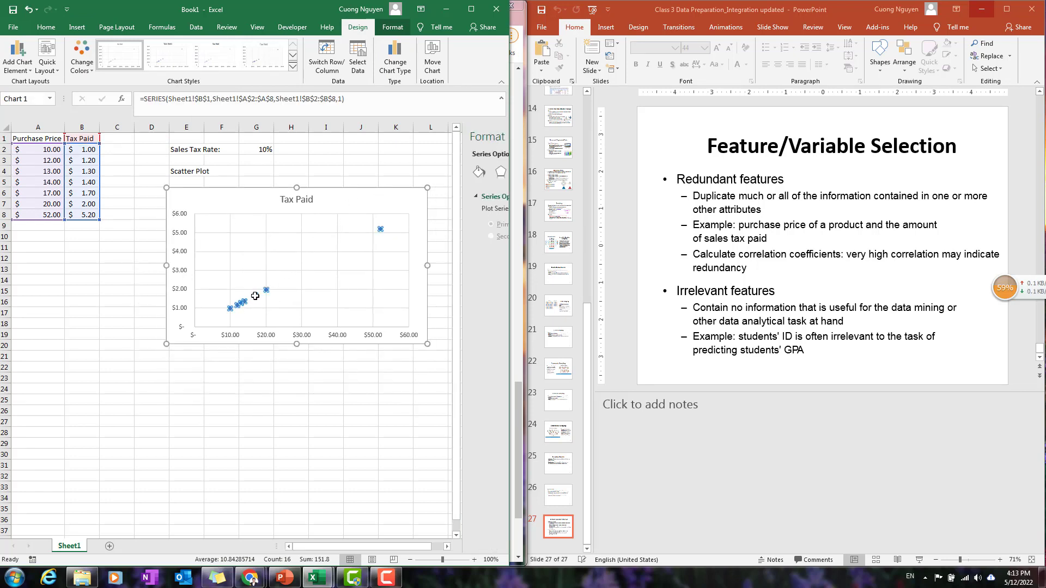
right_click(255, 295)
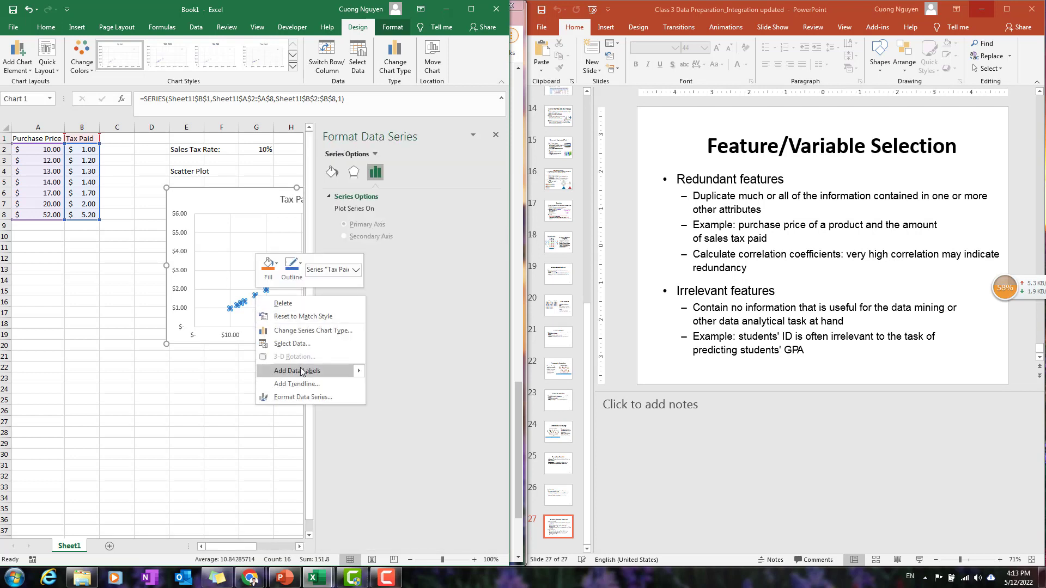
click(304, 386)
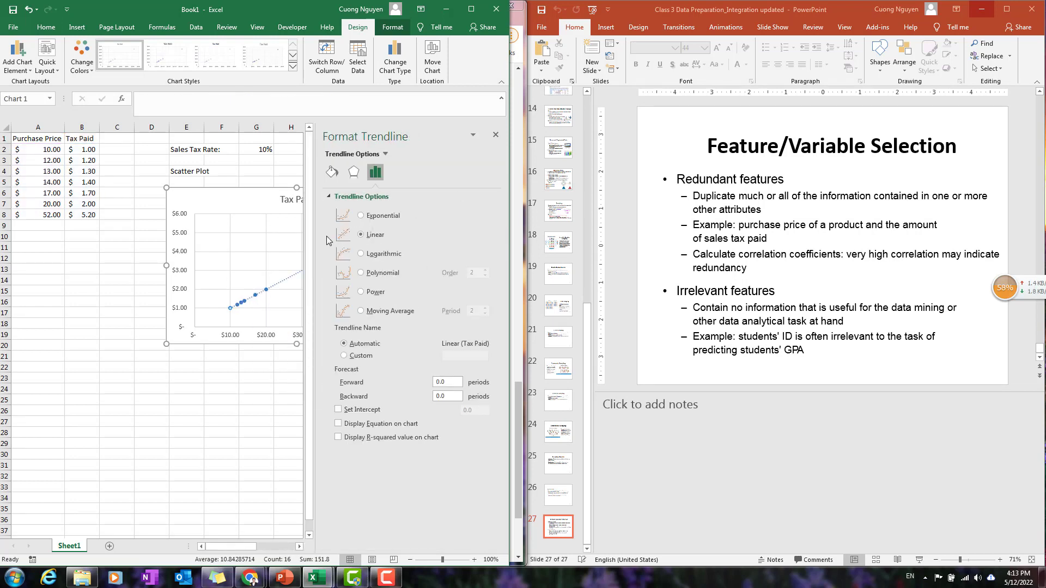
click(496, 134)
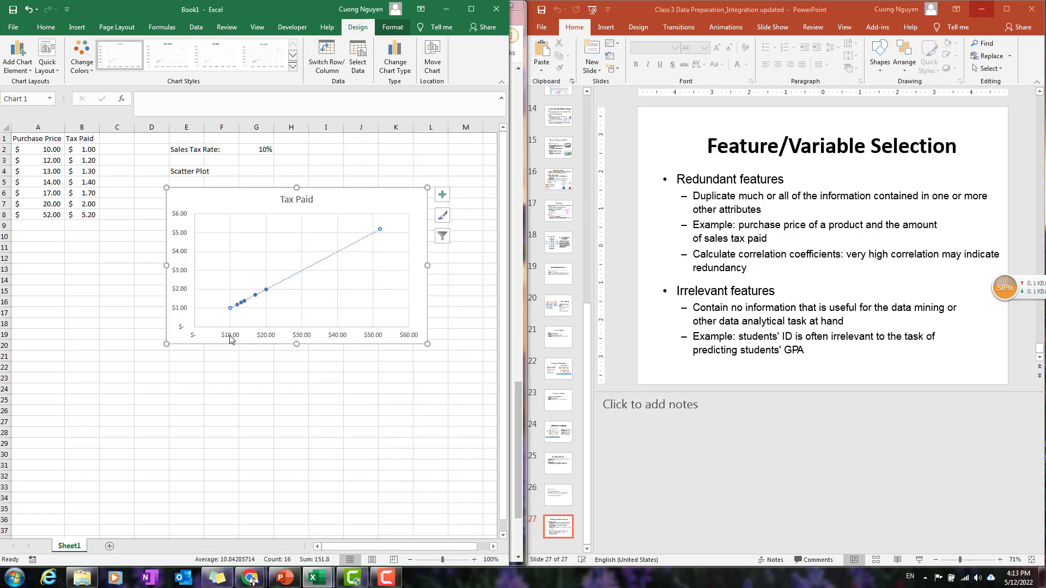
Step: Show axis titles on the scatter chart and name the vertical axis "Tax Paid"
click(185, 251)
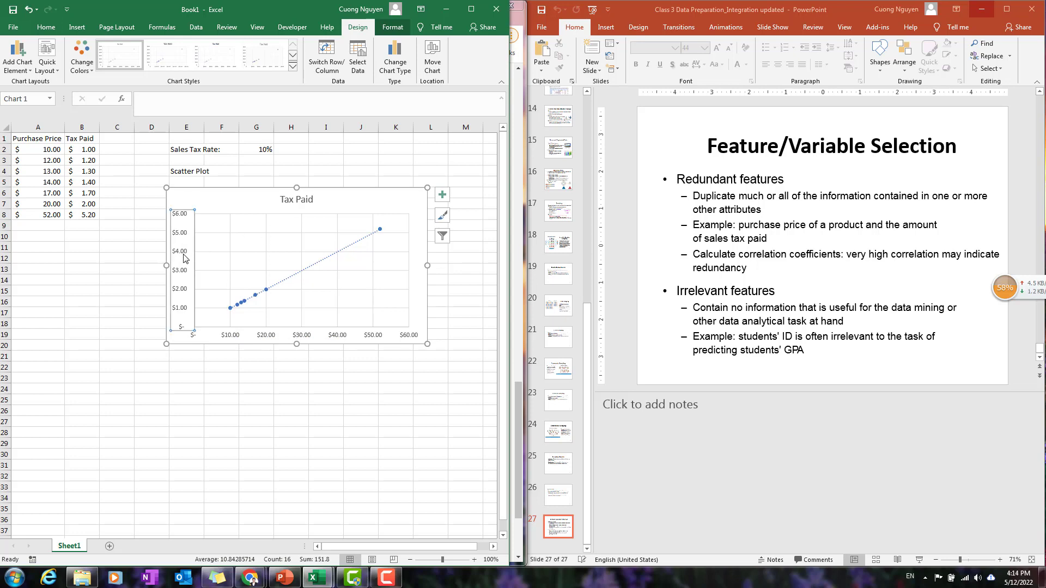
click(443, 194)
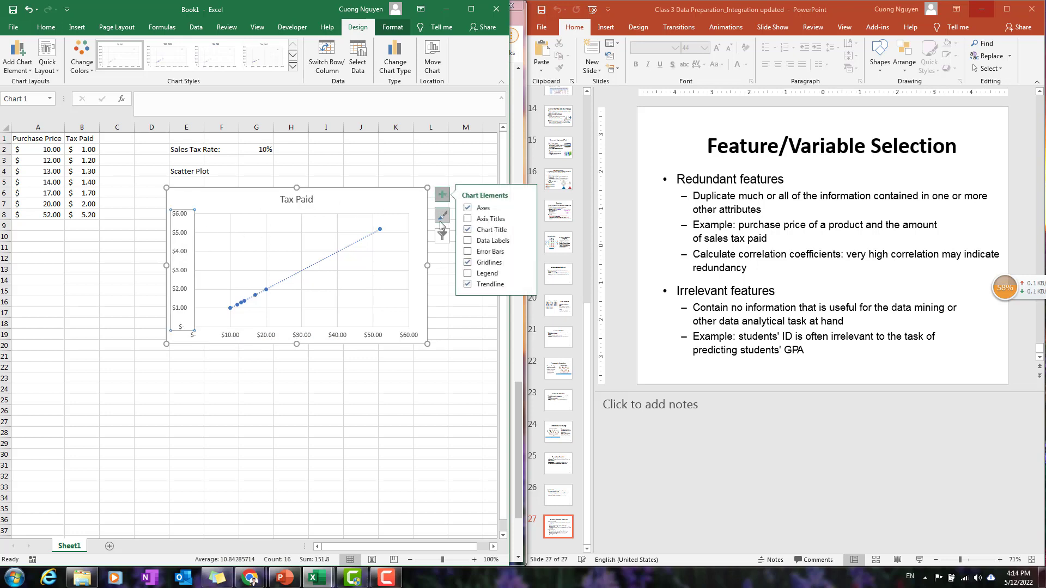
click(481, 221)
click(182, 267)
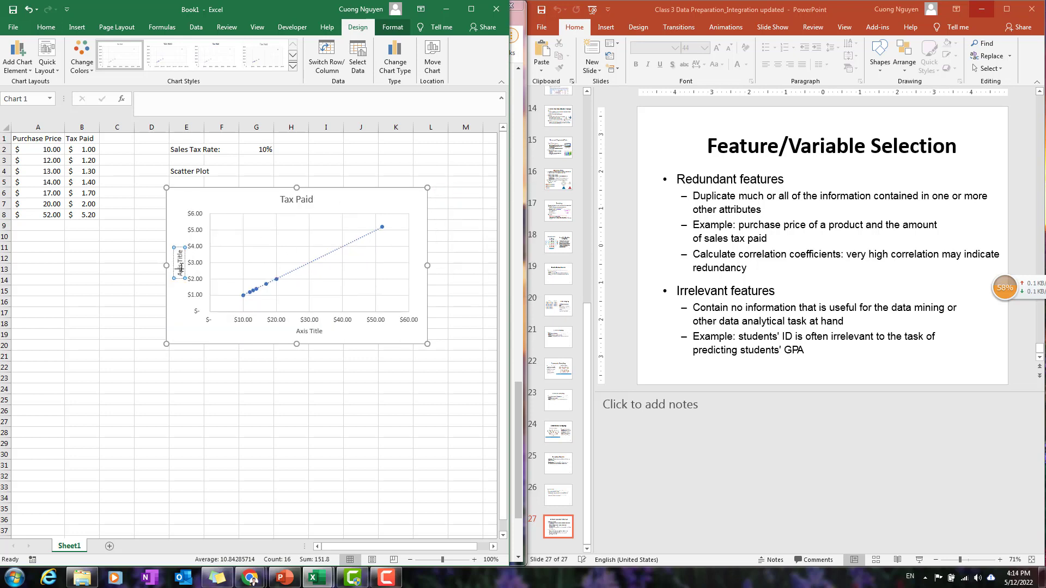
triple_click(181, 267)
text(Tax Paid)
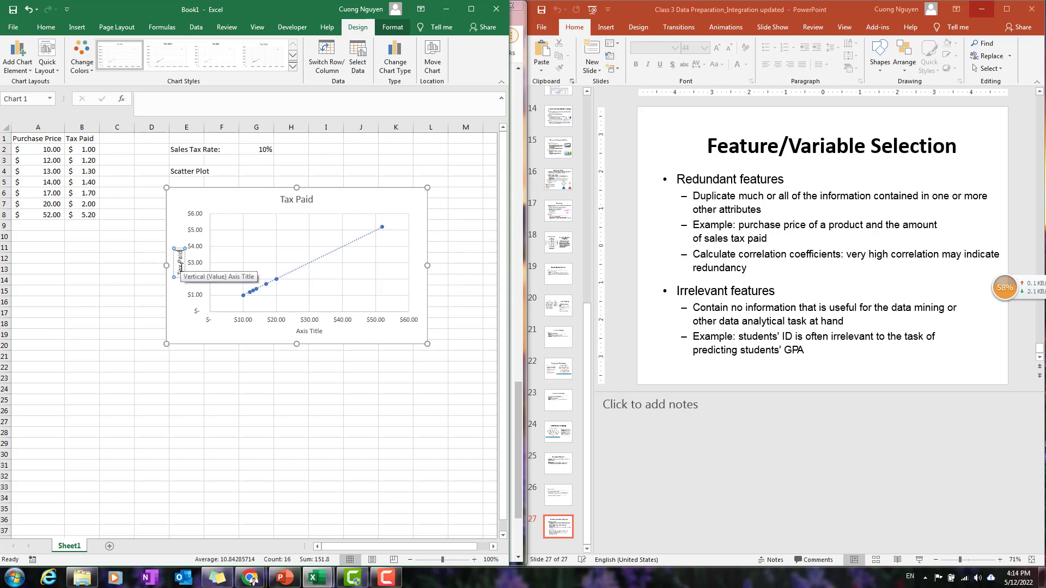
Step: Name the chart's horizontal axis "Purchase Price" and shift the chart slightly up toward the Scatter Plot label
click(319, 332)
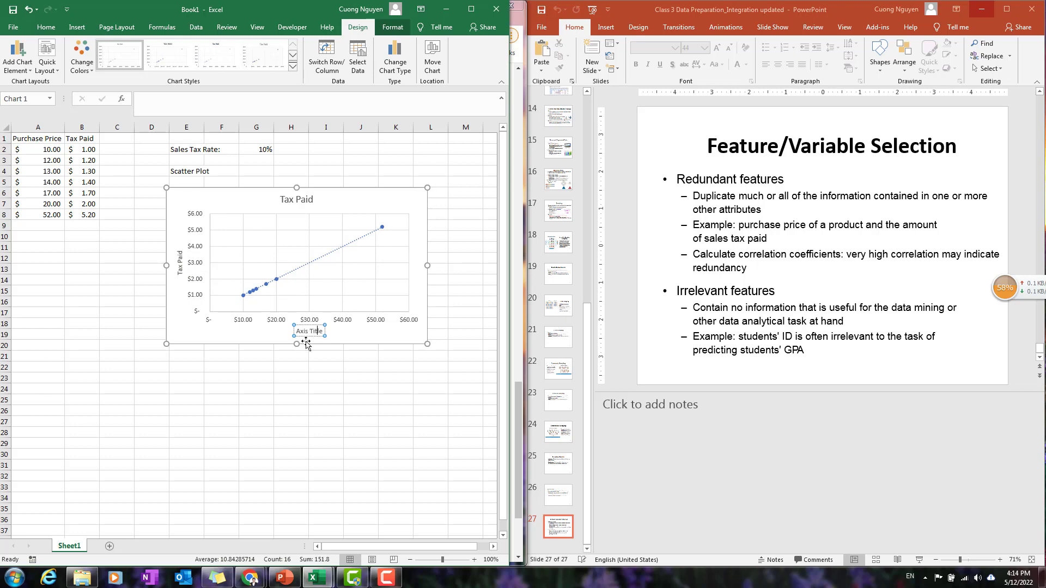
key(ctrl+a)
text(Pru)
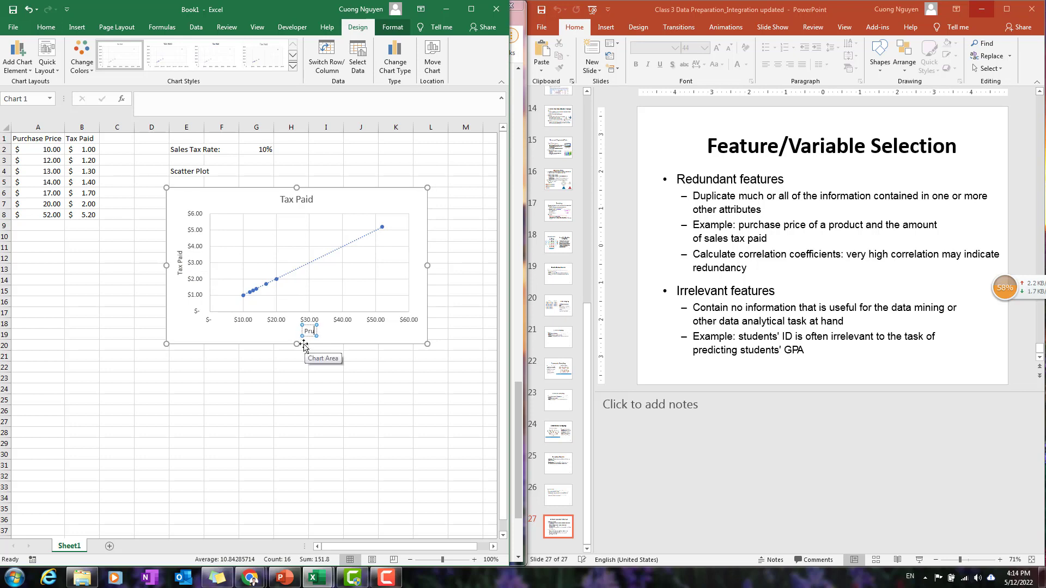
key(BackSpace)
key(BackSpace)
text(urchase Price)
click(364, 342)
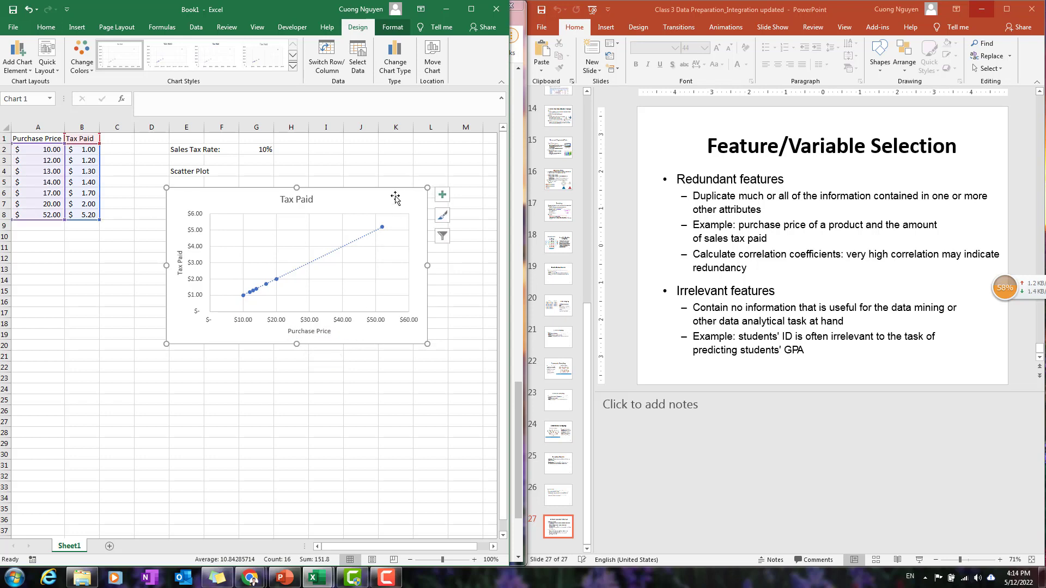
drag(396, 197, 401, 191)
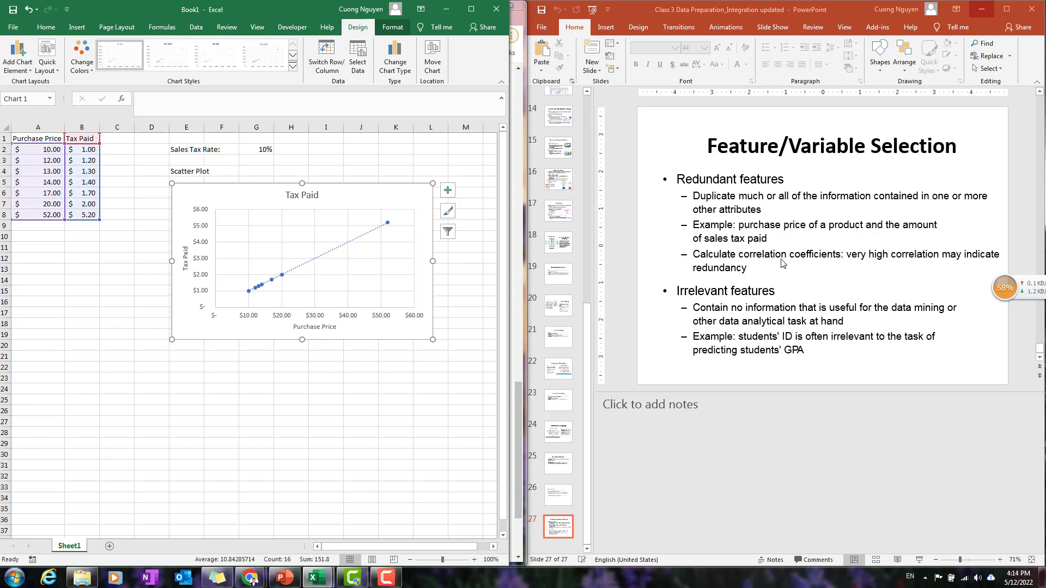
Step: Enter the label "Correlation Coefficient" in cell E21 below the chart
click(210, 408)
click(191, 357)
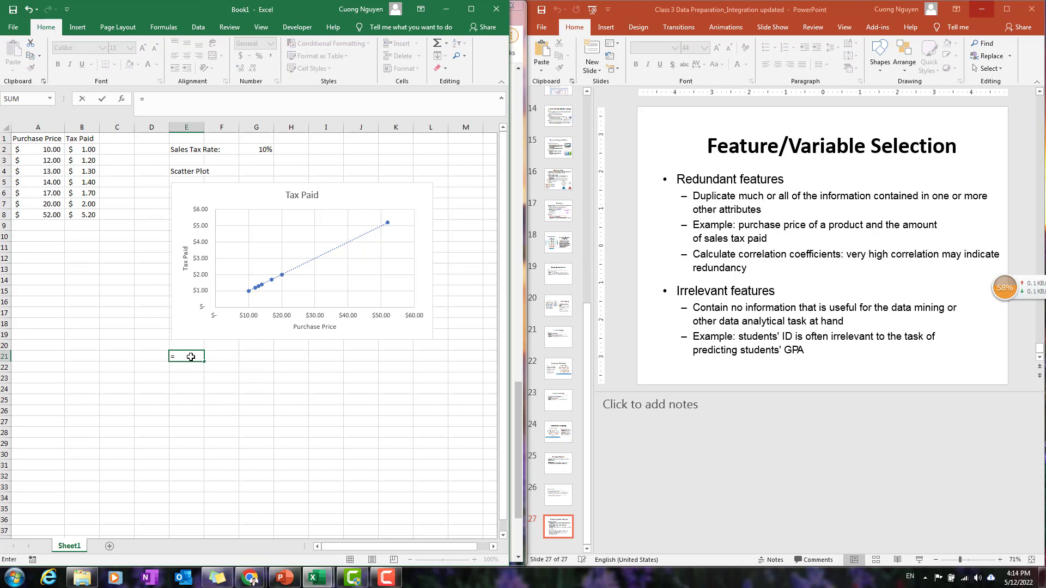
key(BackSpace)
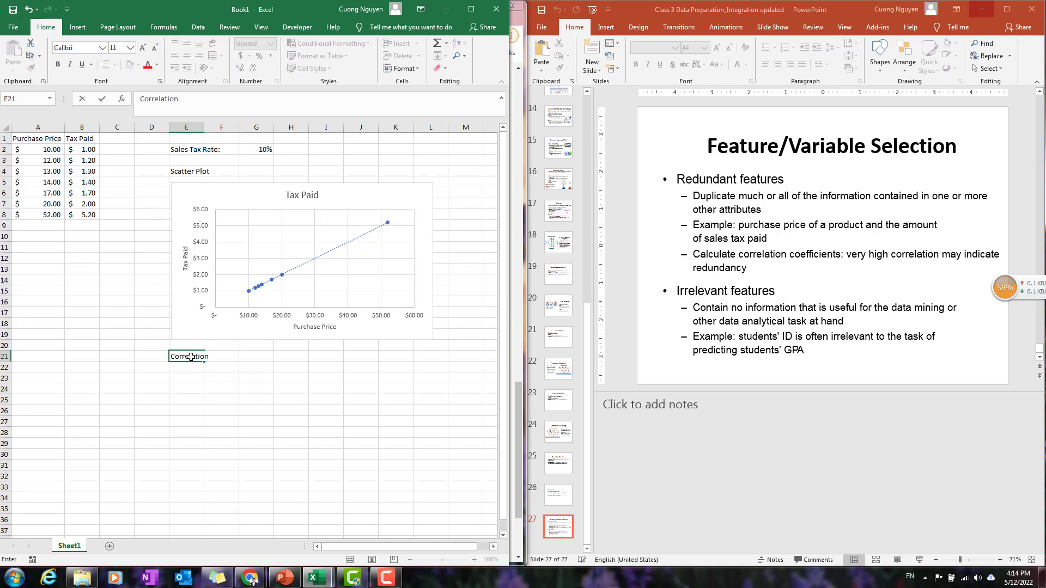
text(Correlation Coefficienc)
key(Return)
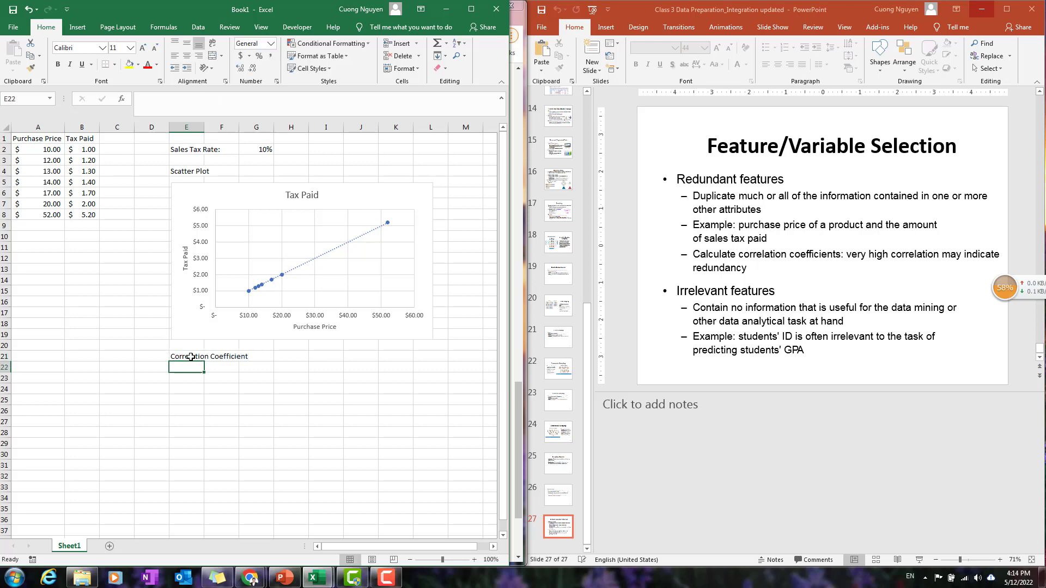
Step: Select cell H21 beside the Correlation Coefficient label
key(Right)
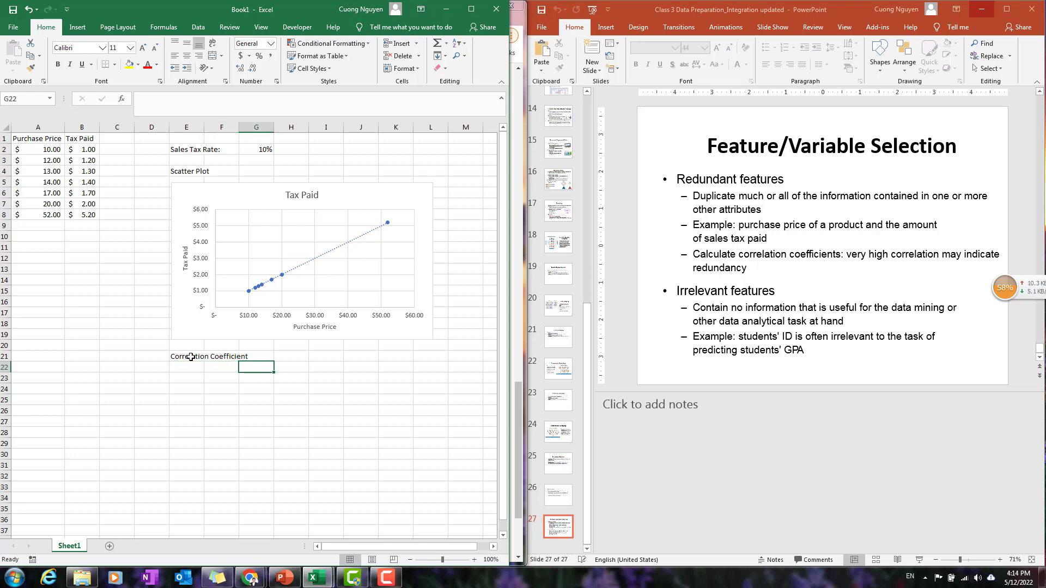
key(Left)
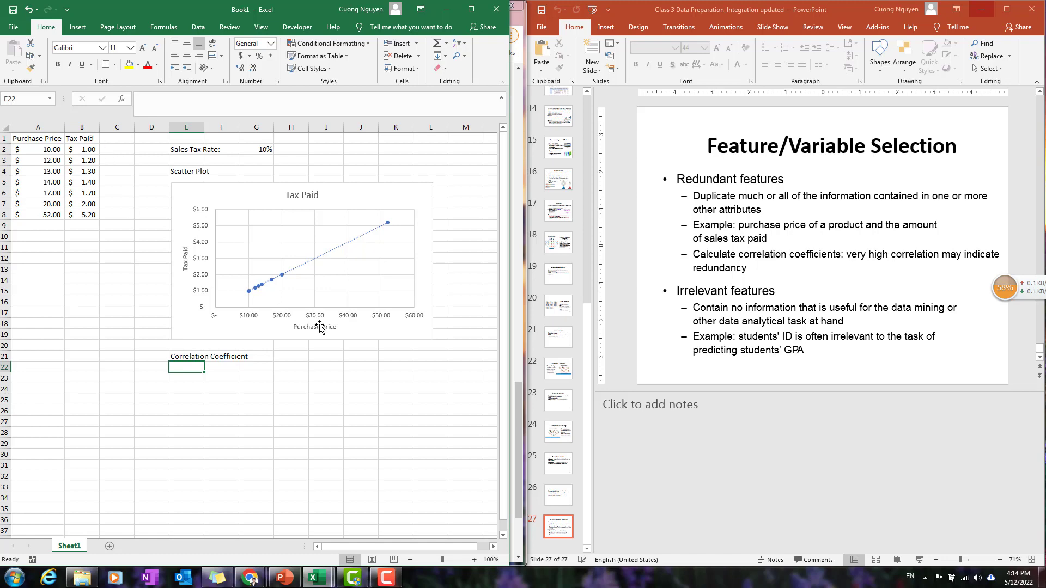
click(295, 356)
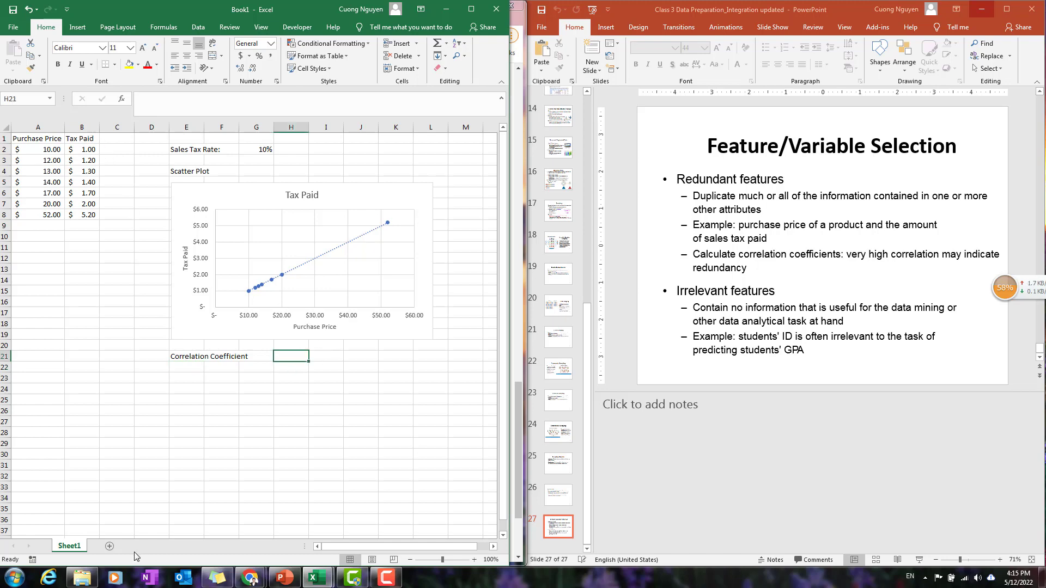
Step: Switch to File Explorer and open the VNUK folder on the DATA (E:) drive
click(81, 577)
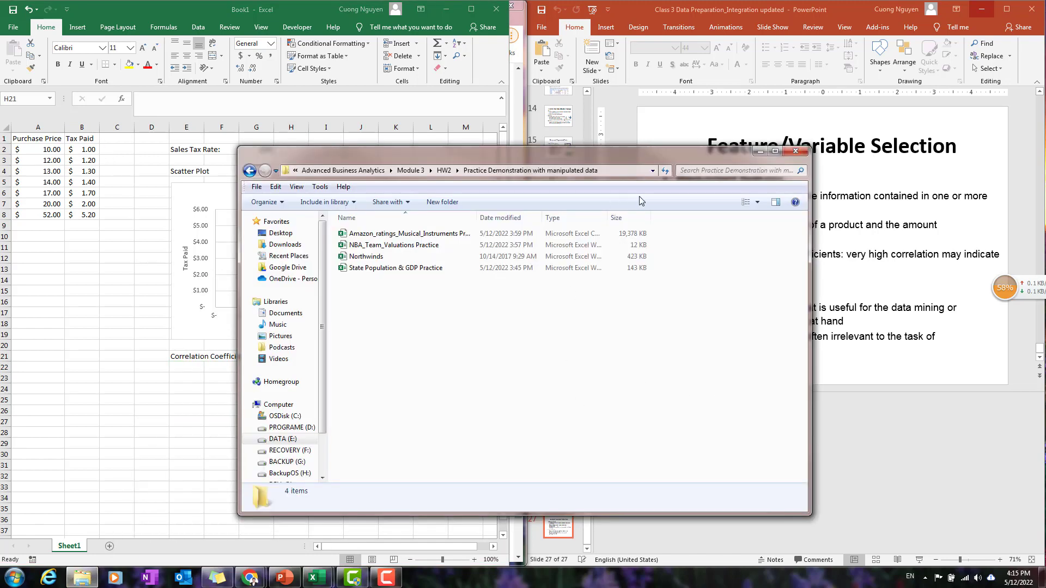
click(293, 439)
click(434, 432)
scroll(392, 425, down, 2)
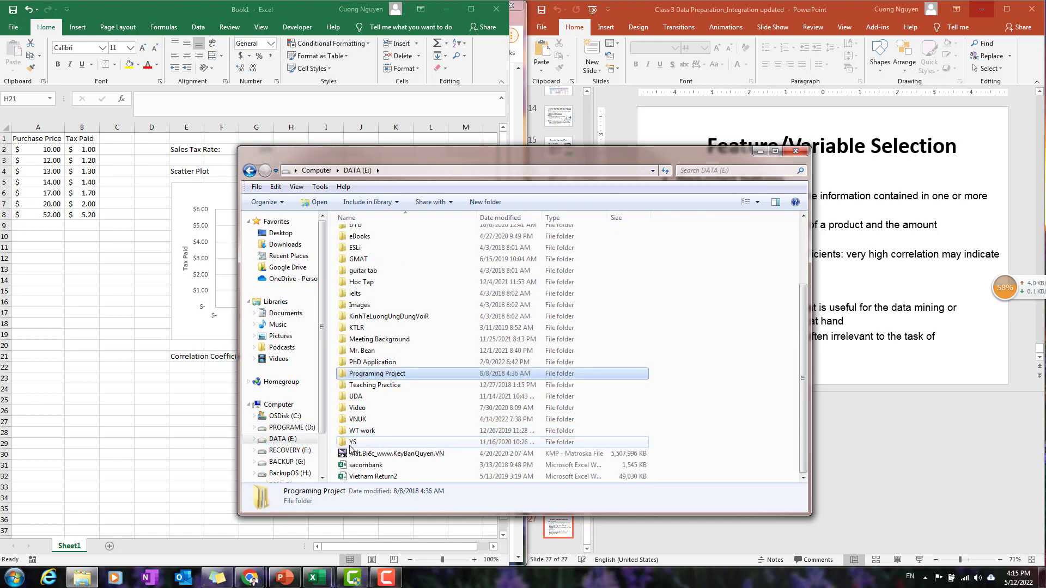
double_click(384, 422)
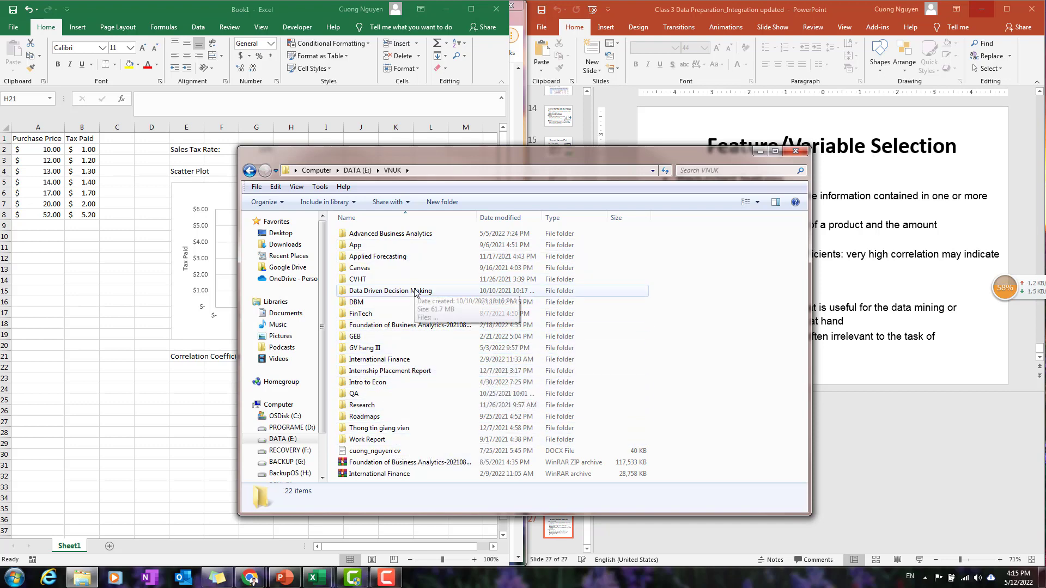
Step: Open the Chapter 03 presentation from the Week 3 folder of the Foundation of Business Analytics course
double_click(406, 325)
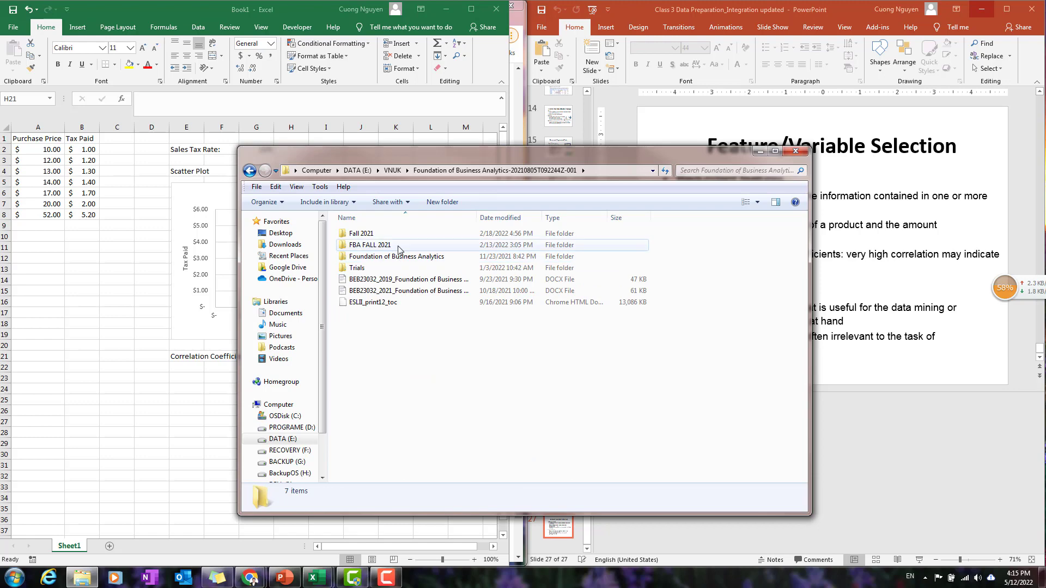
click(399, 246)
double_click(401, 257)
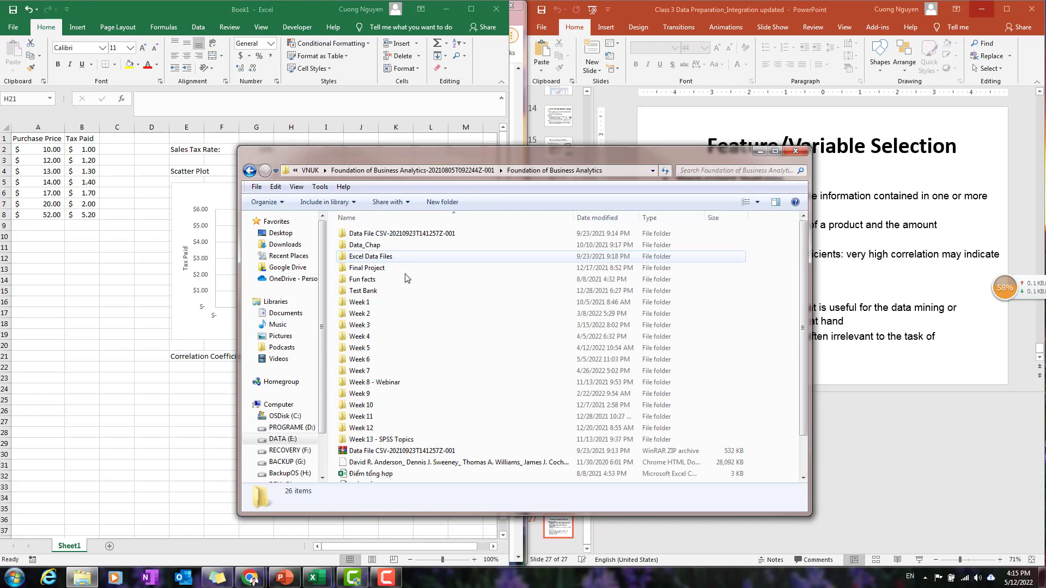
double_click(401, 325)
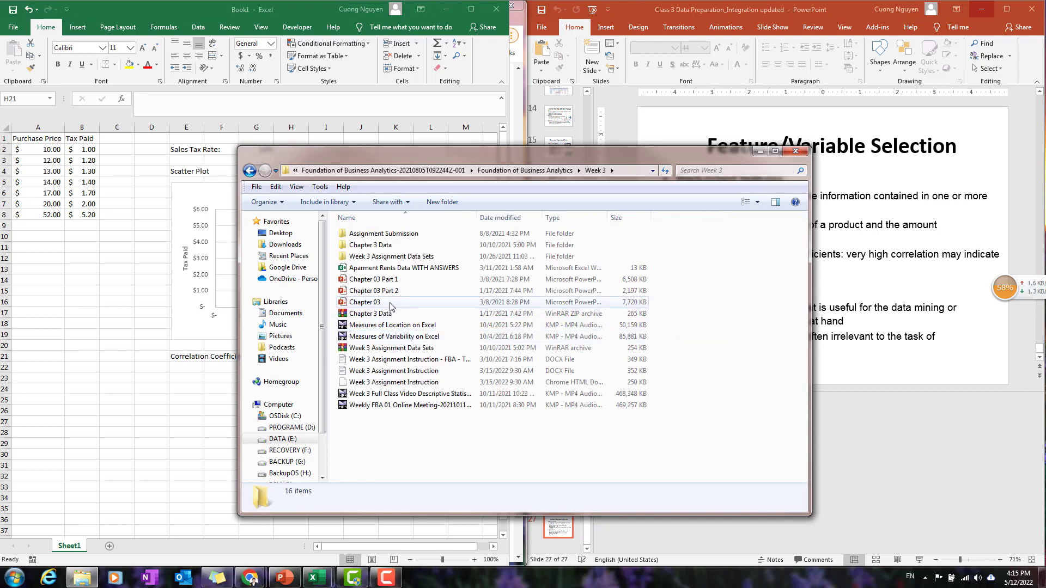
double_click(390, 304)
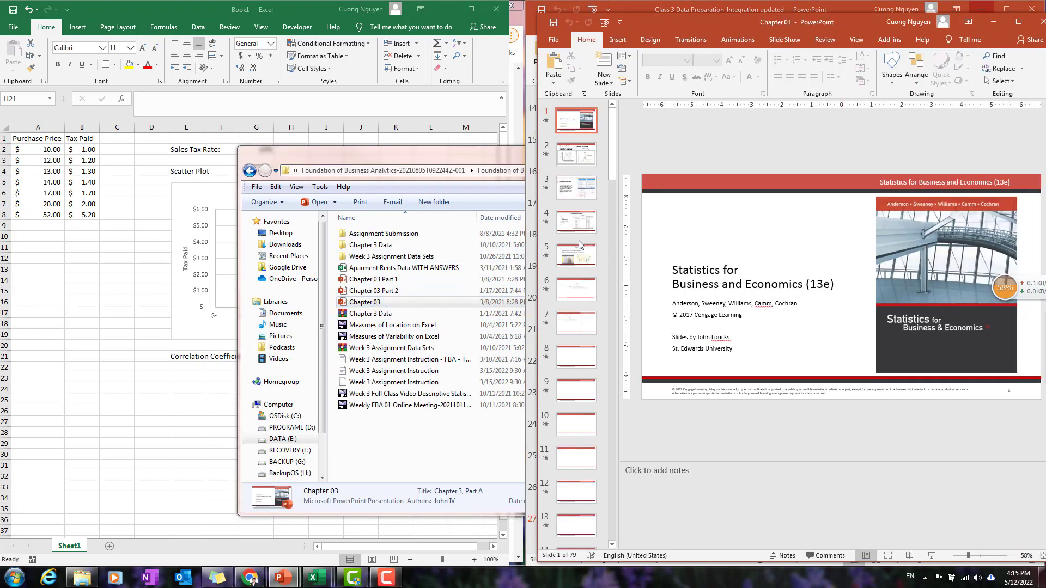
Step: Look through the Chapter 03 slides for the covariance explanation and formulas, going on to slide 71
click(576, 238)
drag(616, 192, 603, 461)
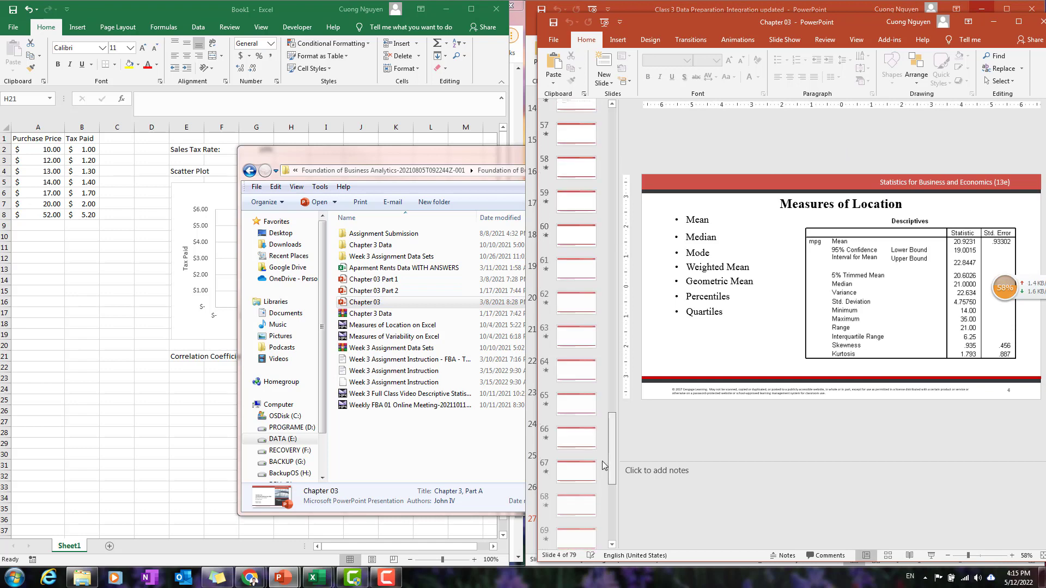
click(577, 289)
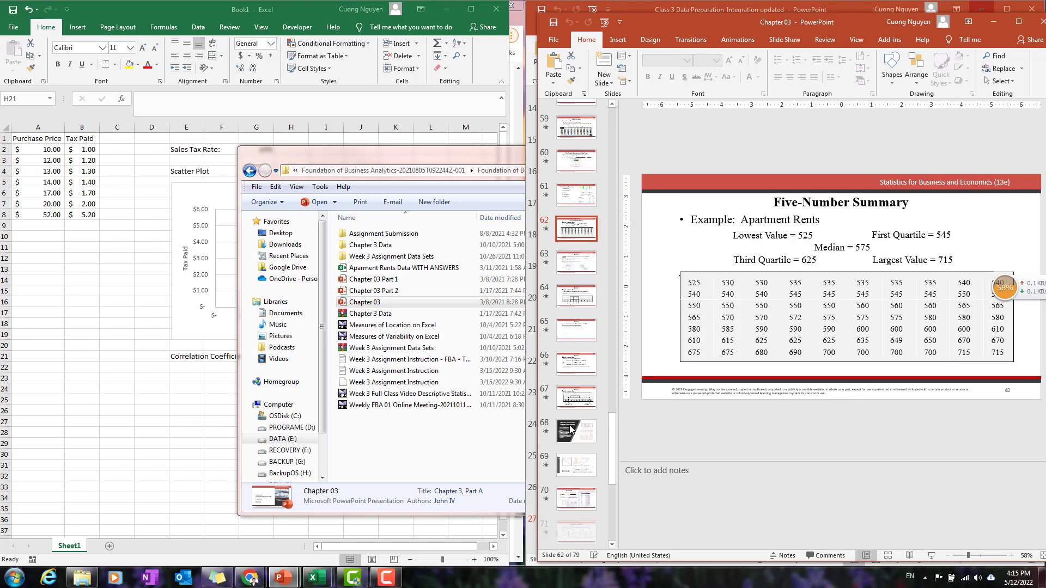
scroll(575, 354, down, 4)
click(574, 382)
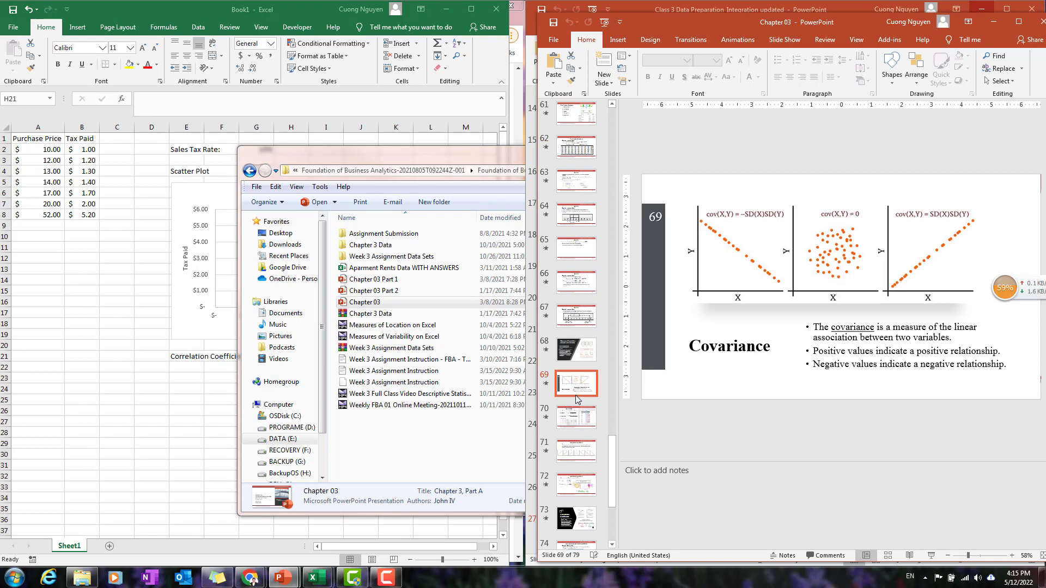
click(576, 417)
click(576, 455)
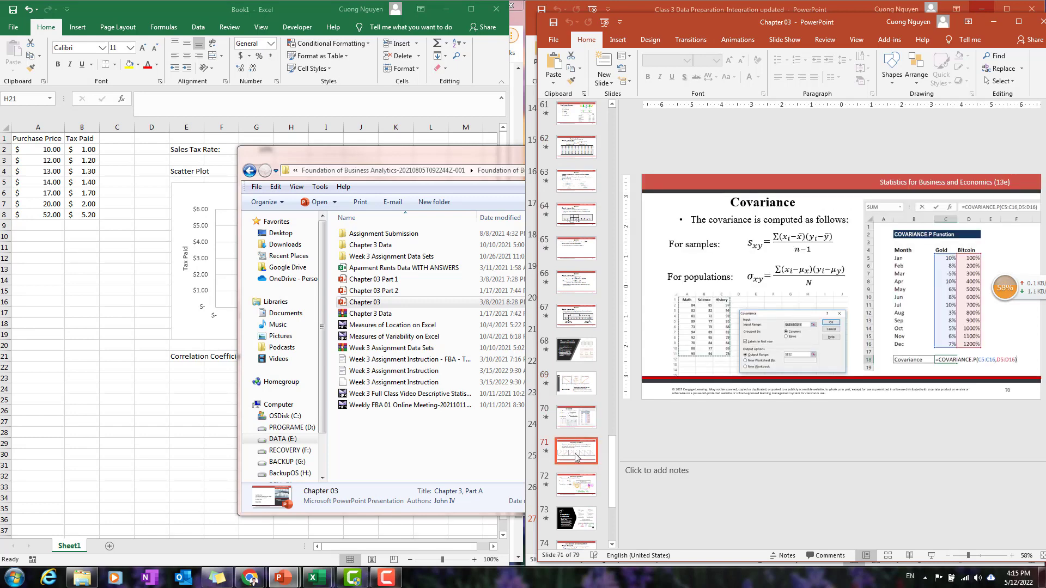
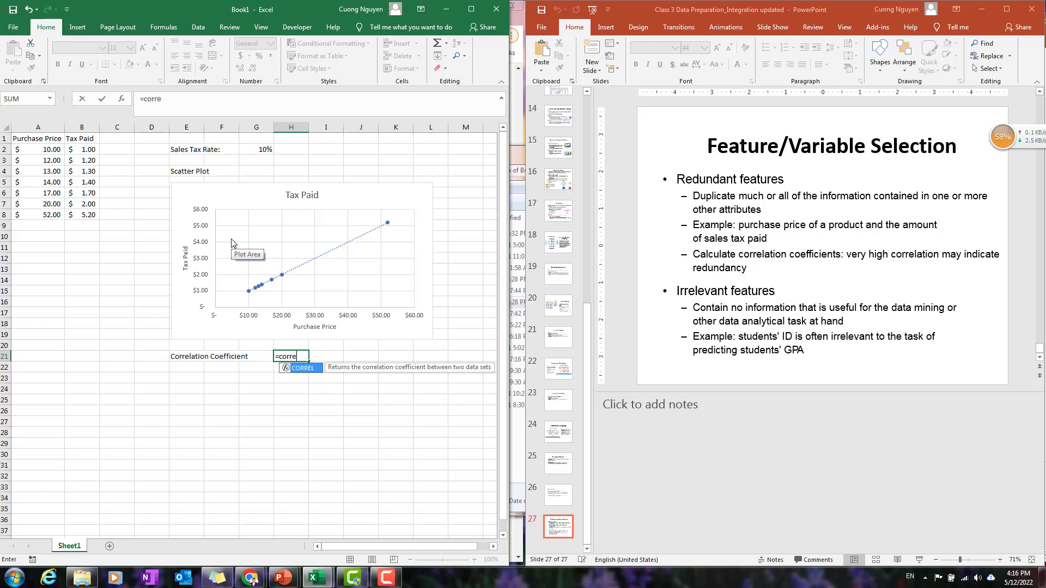
Step: Calculate the correlation coefficient in H21 with =CORREL(A2:A8,B2:B8) and display it with three decimal places
text(l()
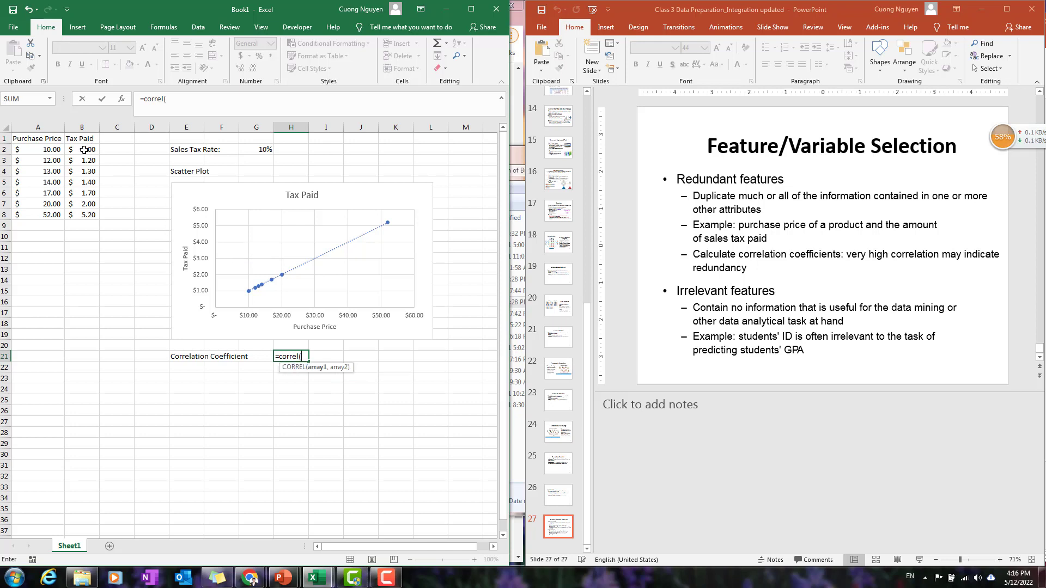
drag(41, 148, 39, 204)
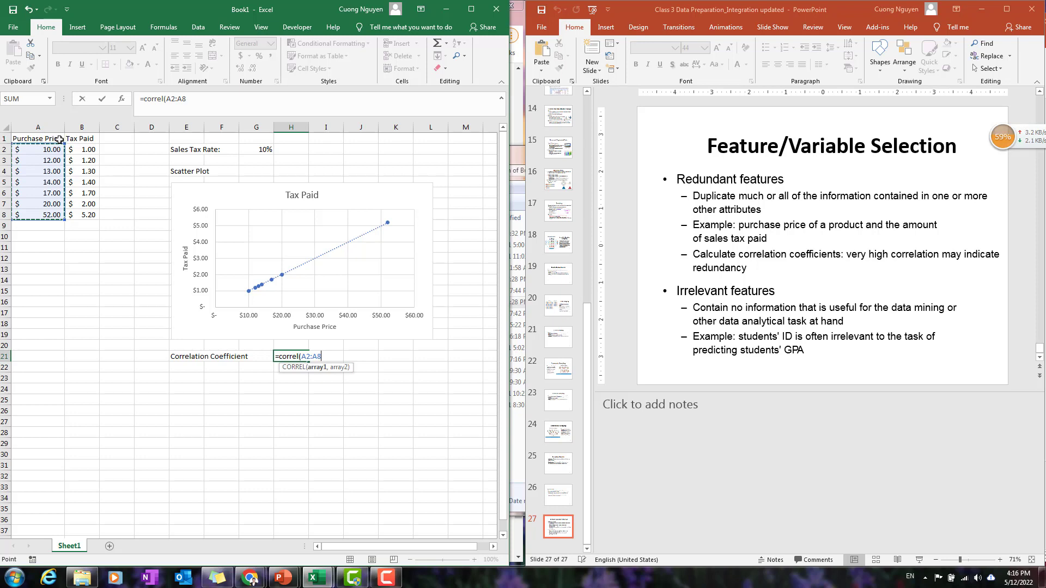
text(,)
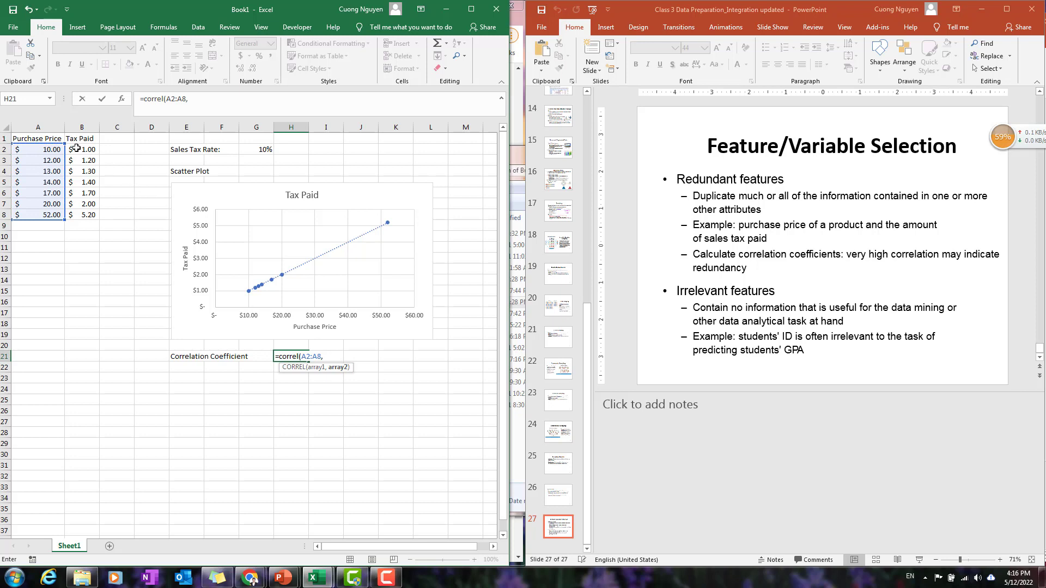
drag(76, 148, 84, 215)
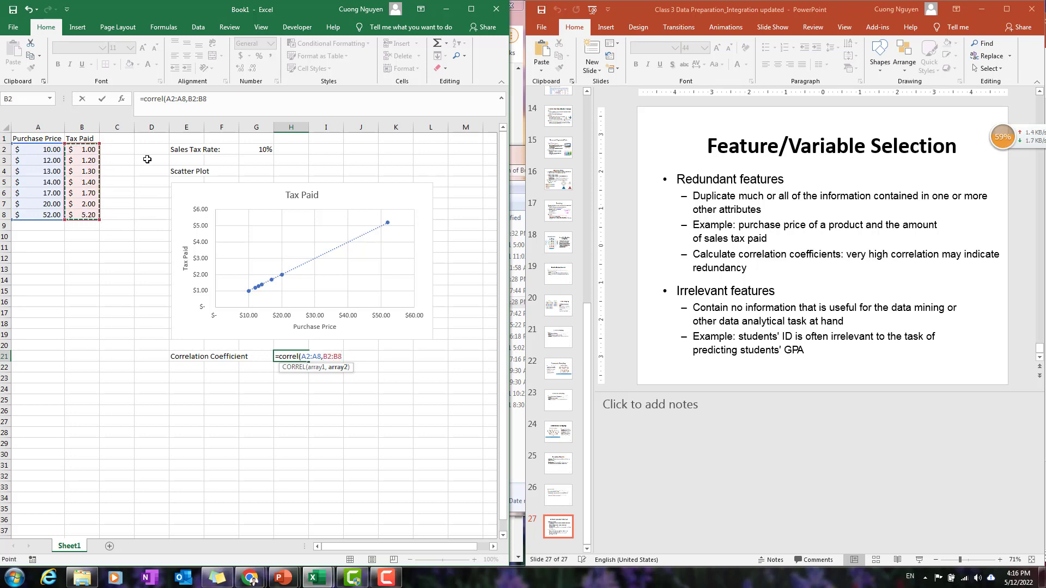
text())
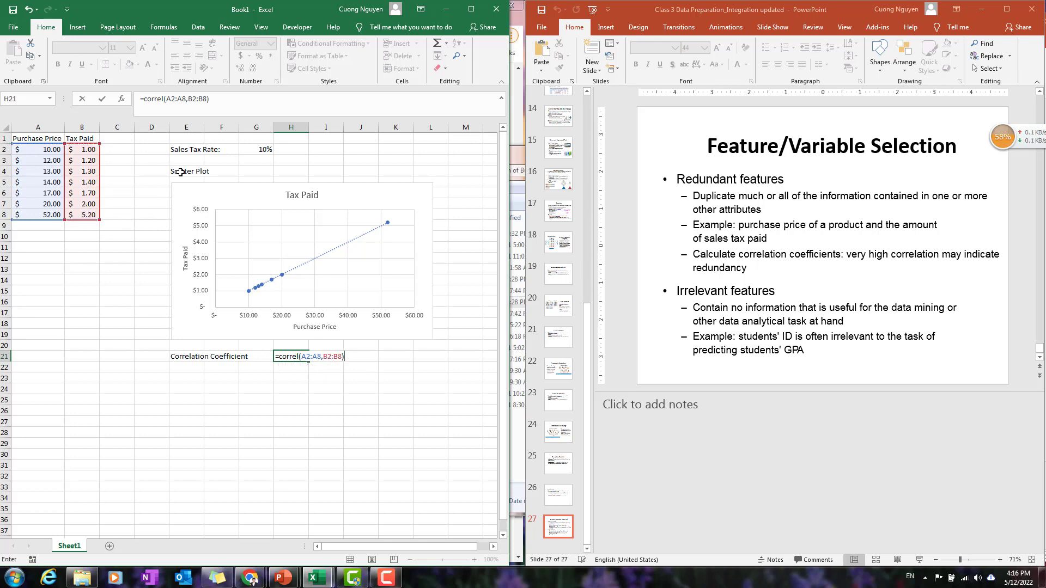
key(Return)
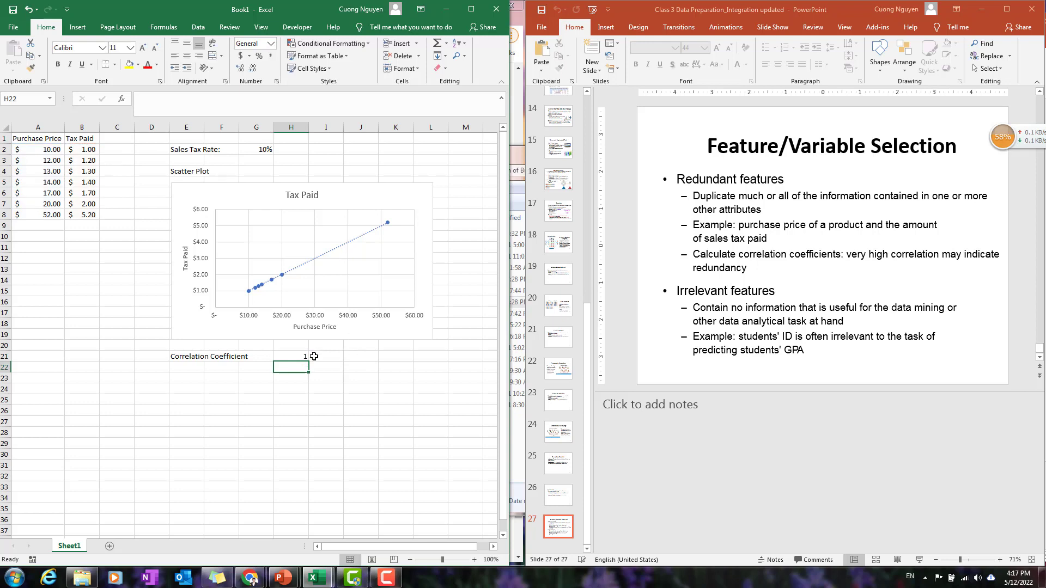
click(304, 356)
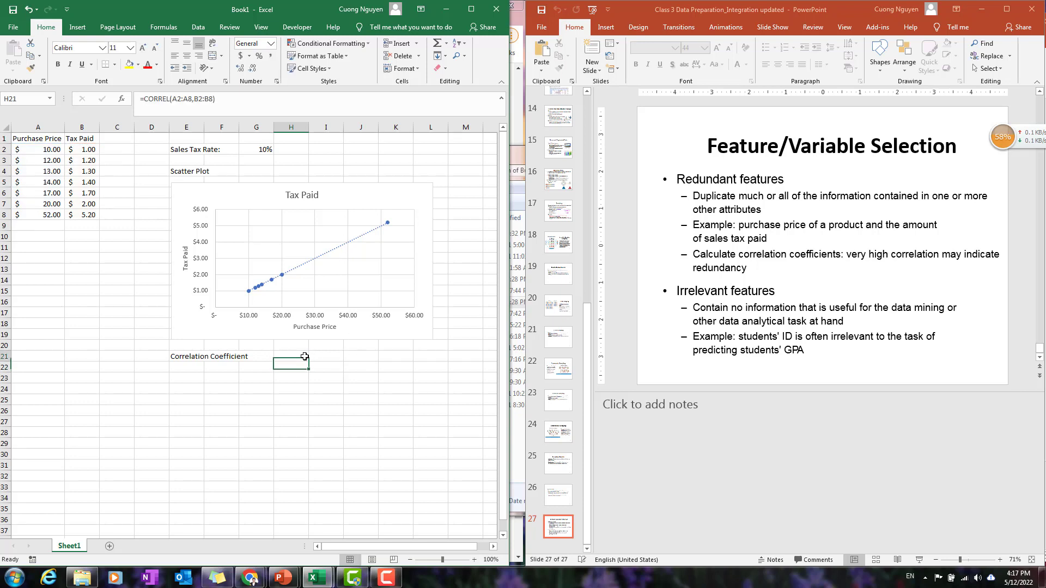
click(241, 68)
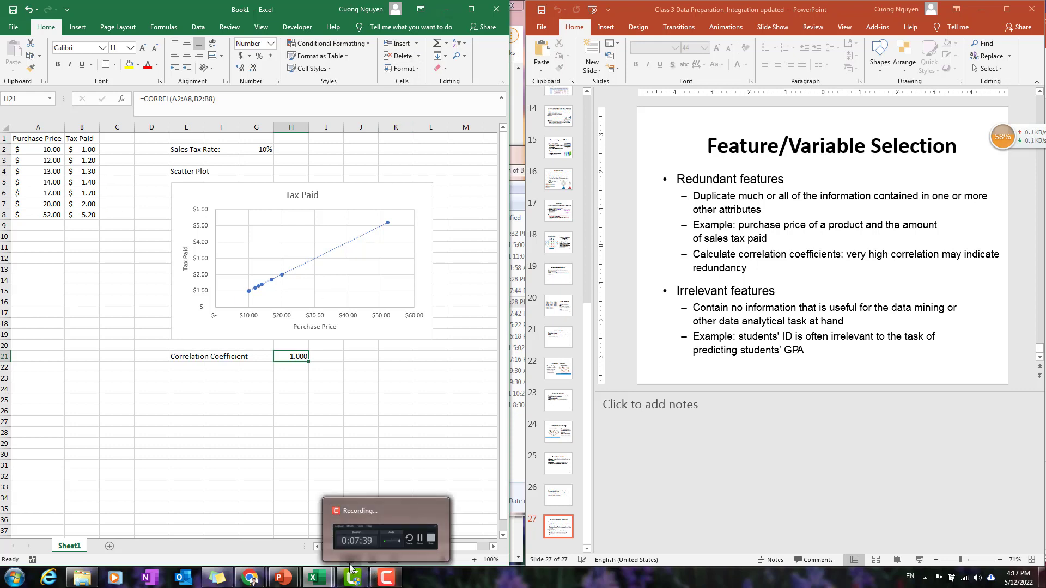
Step: Switch to File Explorer and open the "Practice Demonstration with manipulated data" folder under Advanced Business Analytics, Module 3, HW2
mouse_move(352, 578)
mouse_move(318, 579)
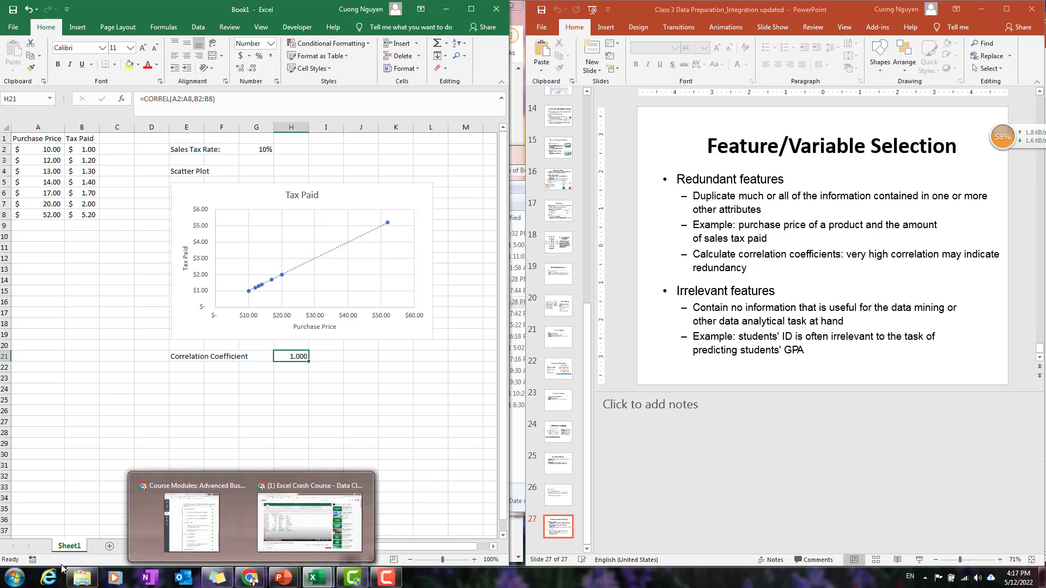
click(80, 582)
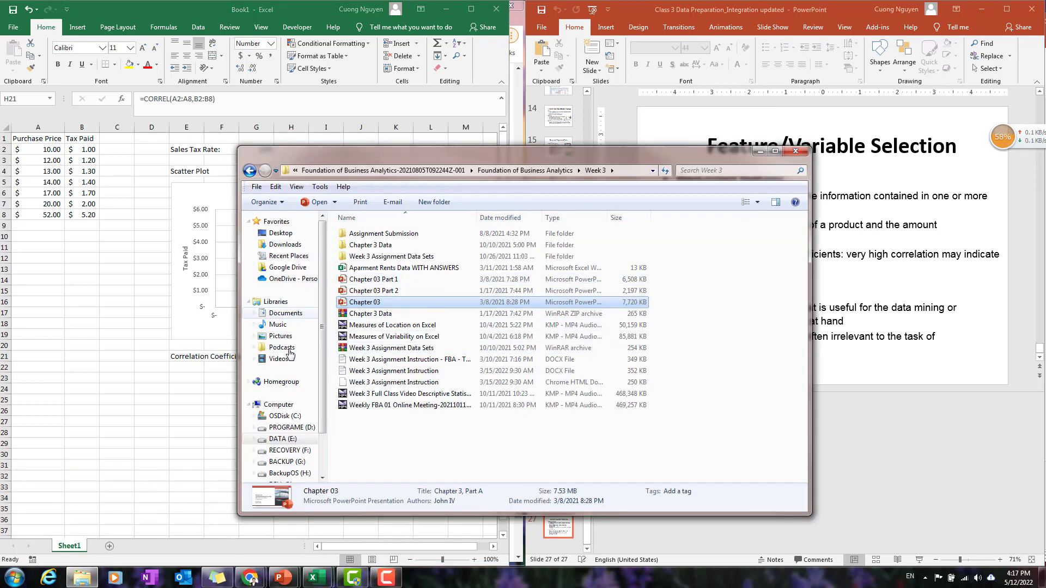
key(alt+Up)
key(alt+Up)
key(alt+Up)
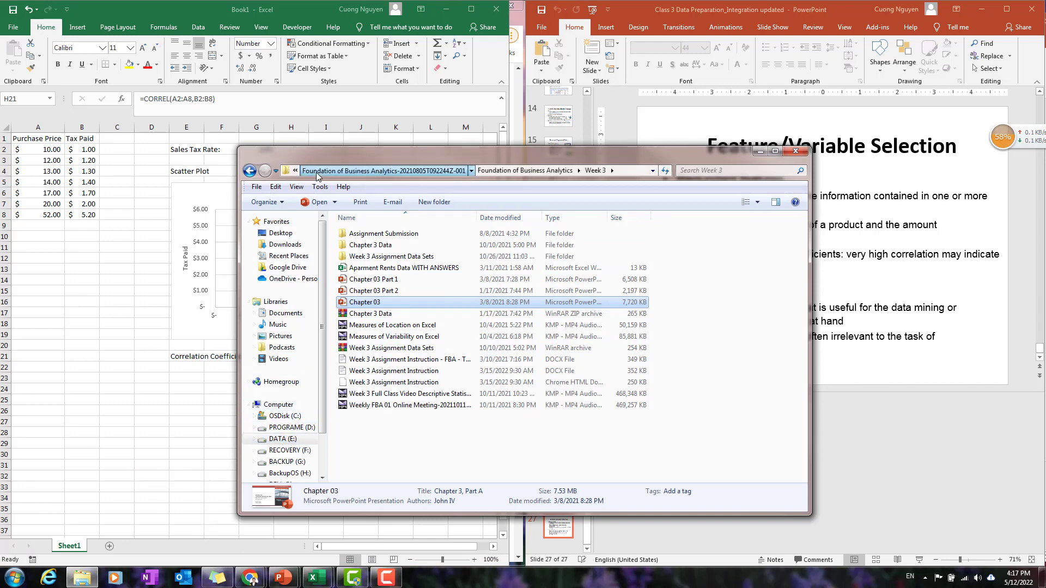
double_click(386, 237)
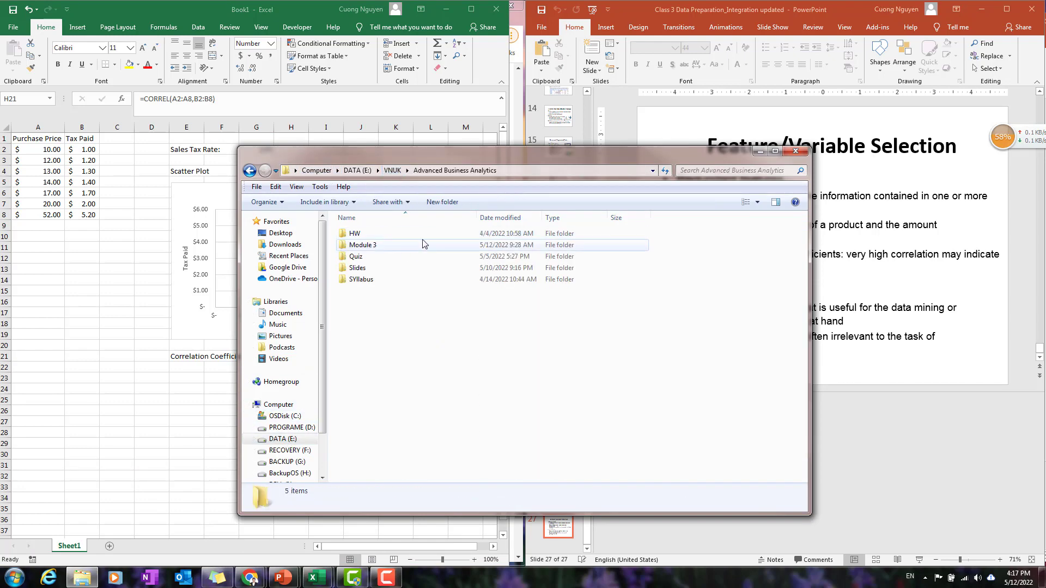
double_click(404, 245)
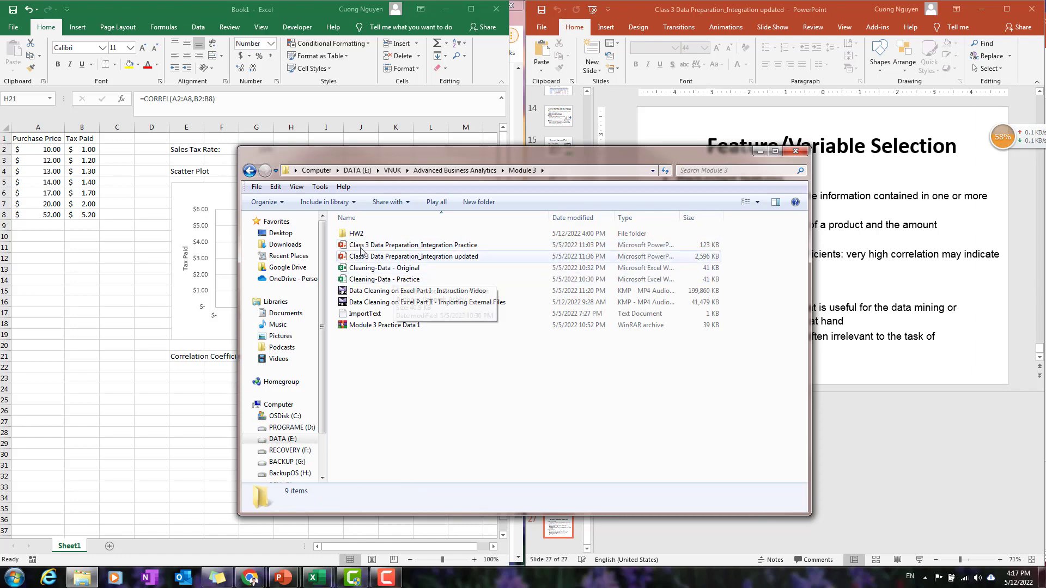
double_click(384, 234)
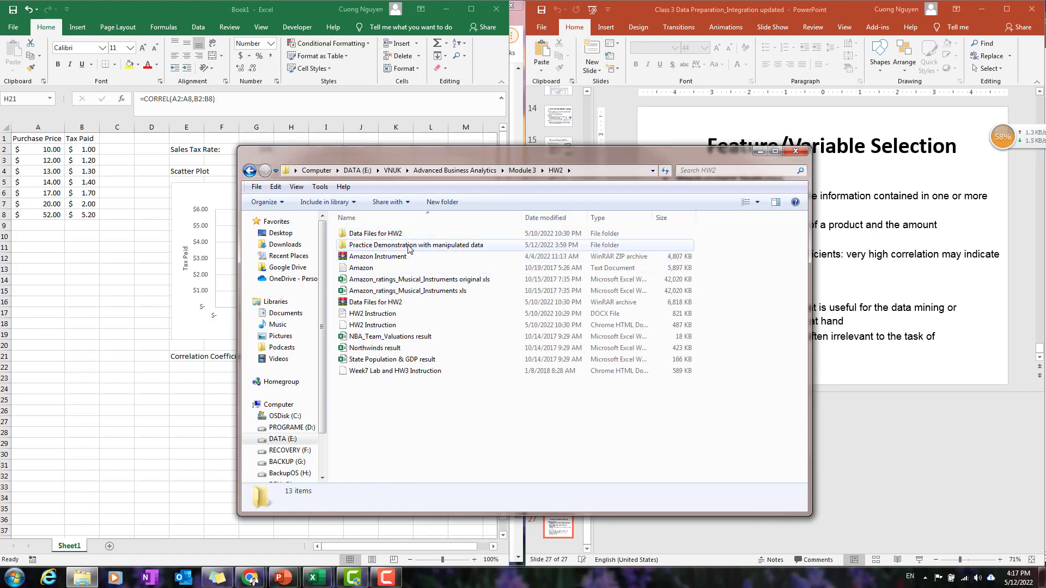
double_click(397, 245)
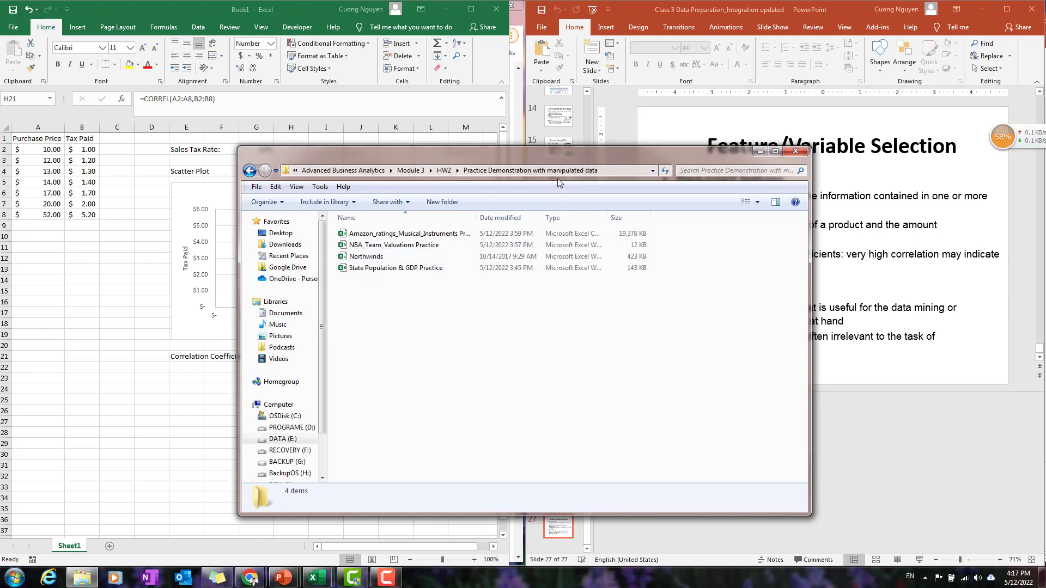
Step: Open the State Population & GDP Practice workbook, maximize its window and enable editing
double_click(378, 271)
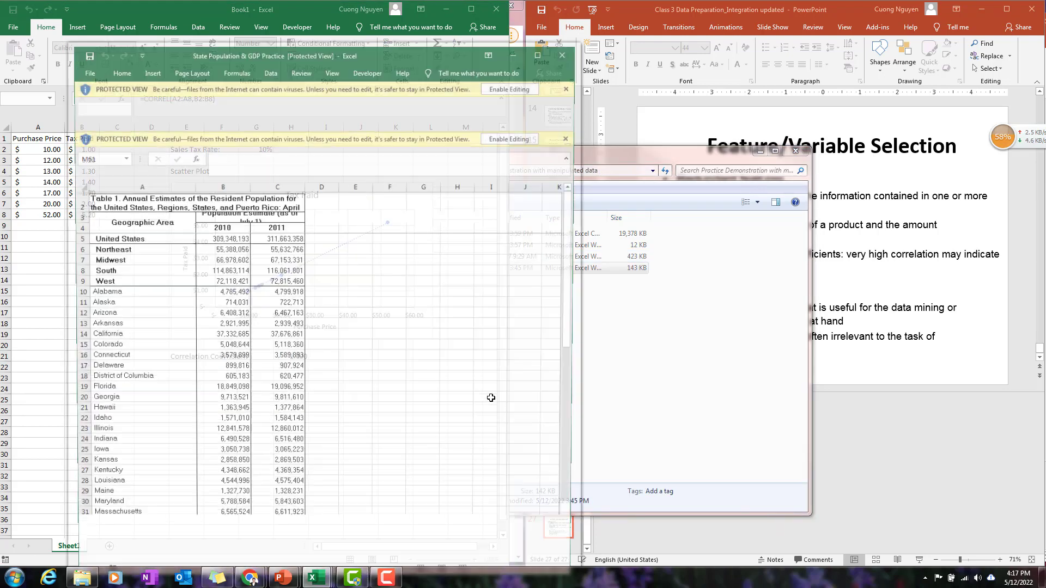
click(543, 51)
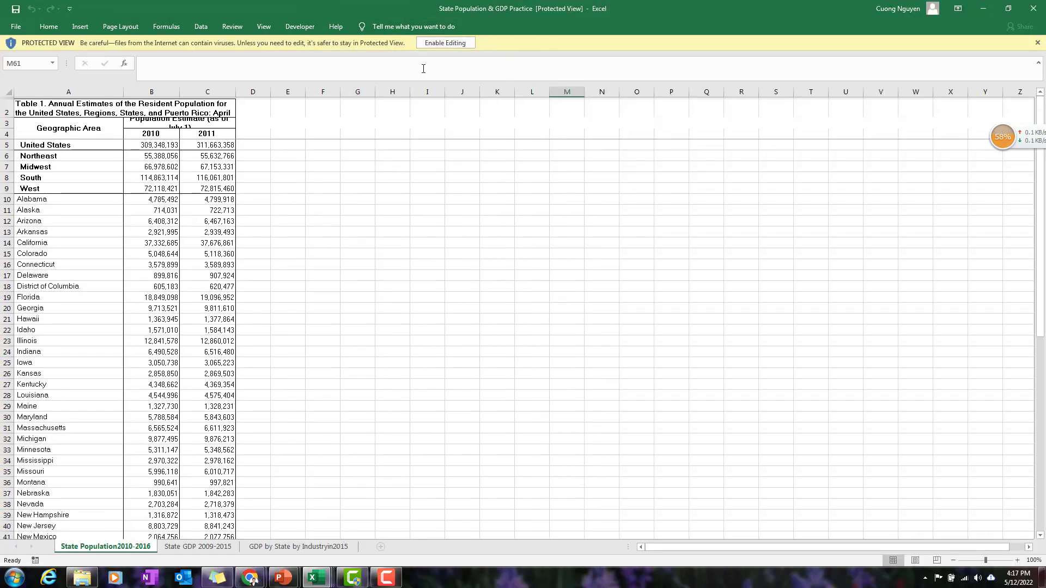
click(453, 44)
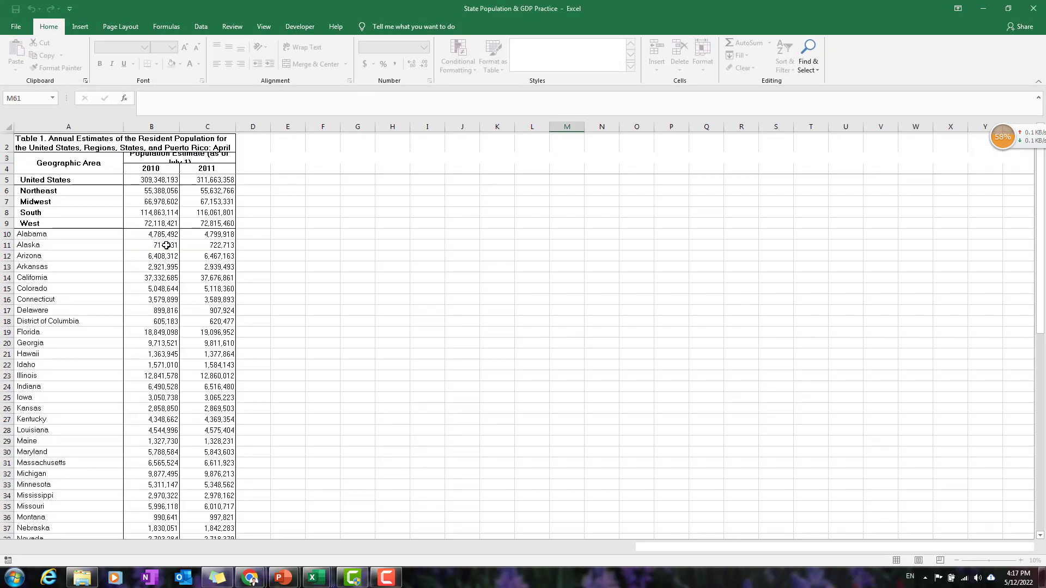
Step: Increase the height of row 3 to fit the full "Population Estimate (as of July 1)" heading
click(163, 276)
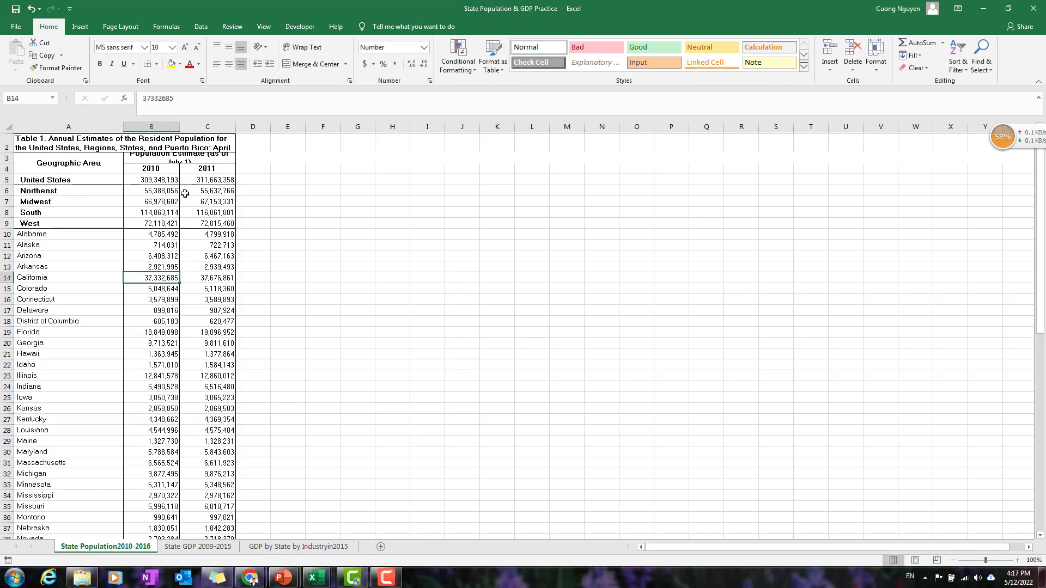
drag(9, 163, 8, 173)
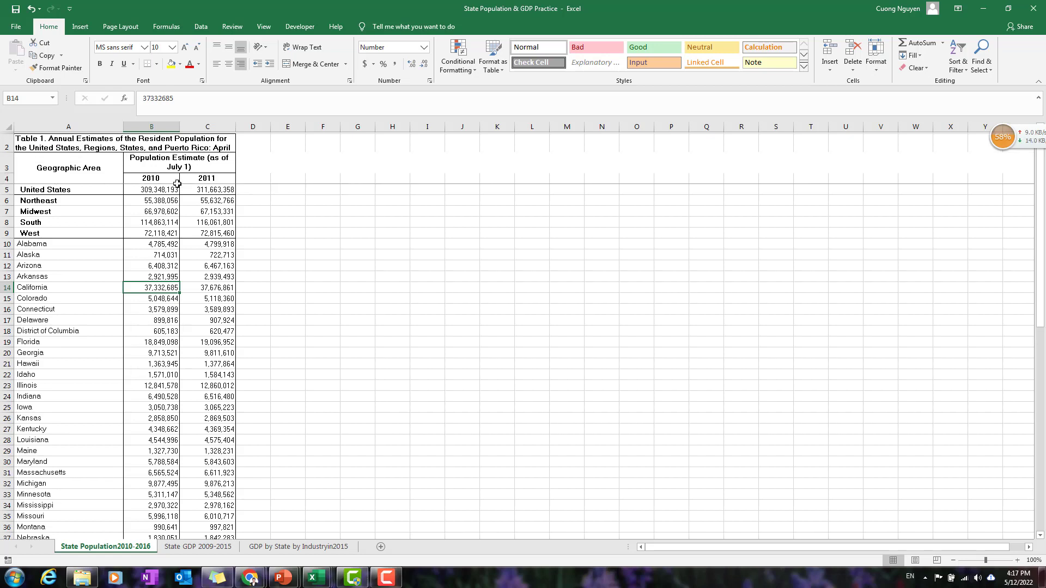
Step: Examine the 2010 and 2011 population estimate columns on the State Population2010-2016 sheet
click(154, 186)
drag(152, 178, 198, 204)
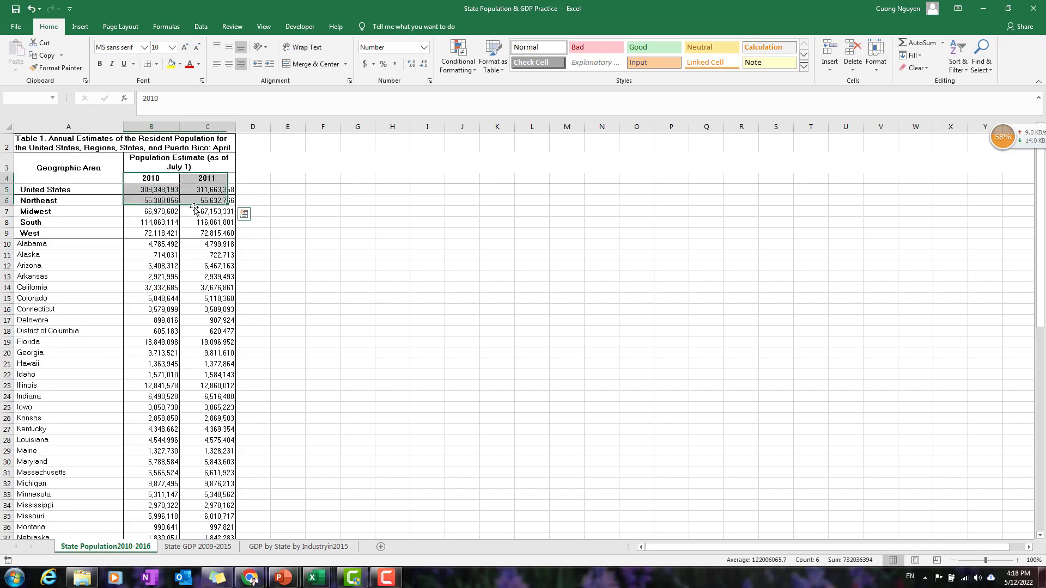
click(191, 318)
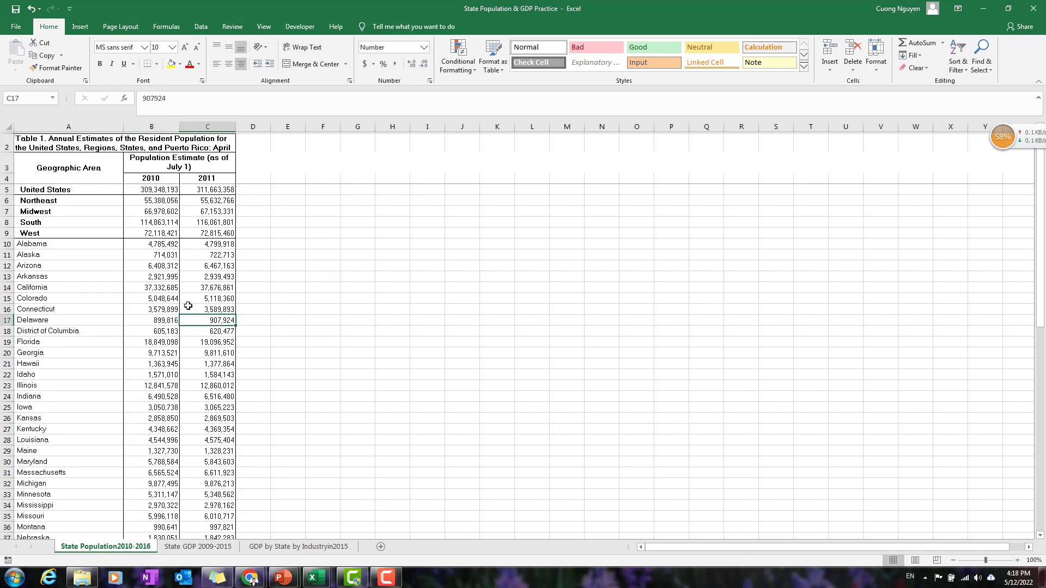
scroll(208, 284, down, 4)
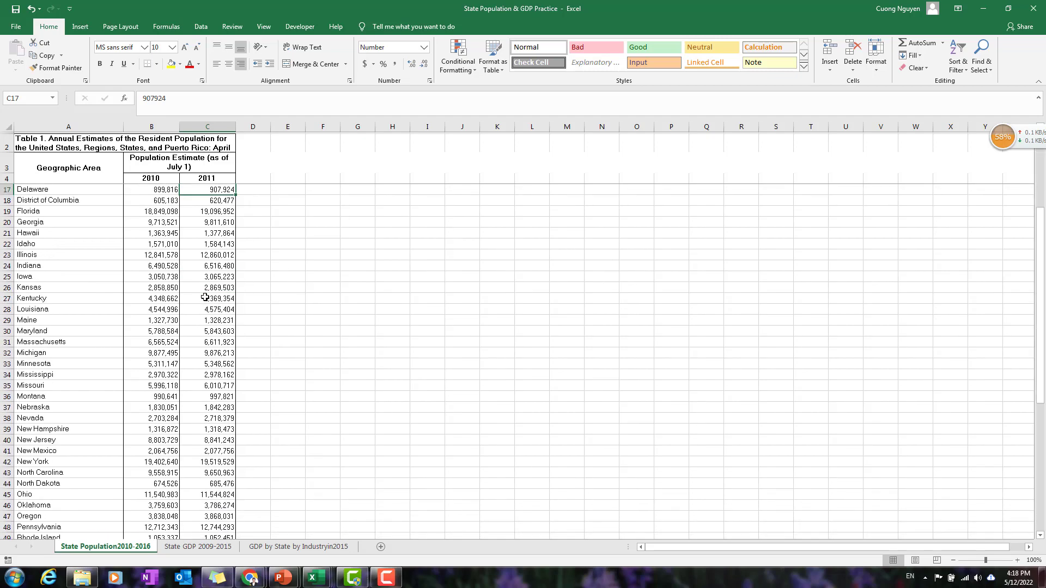
scroll(210, 275, up, 4)
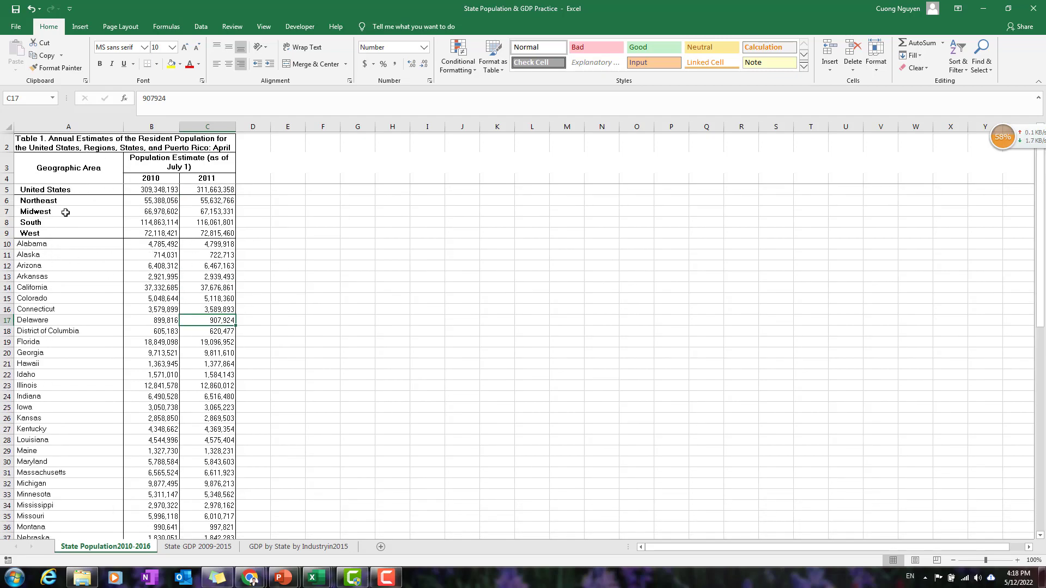
scroll(126, 283, down, 2)
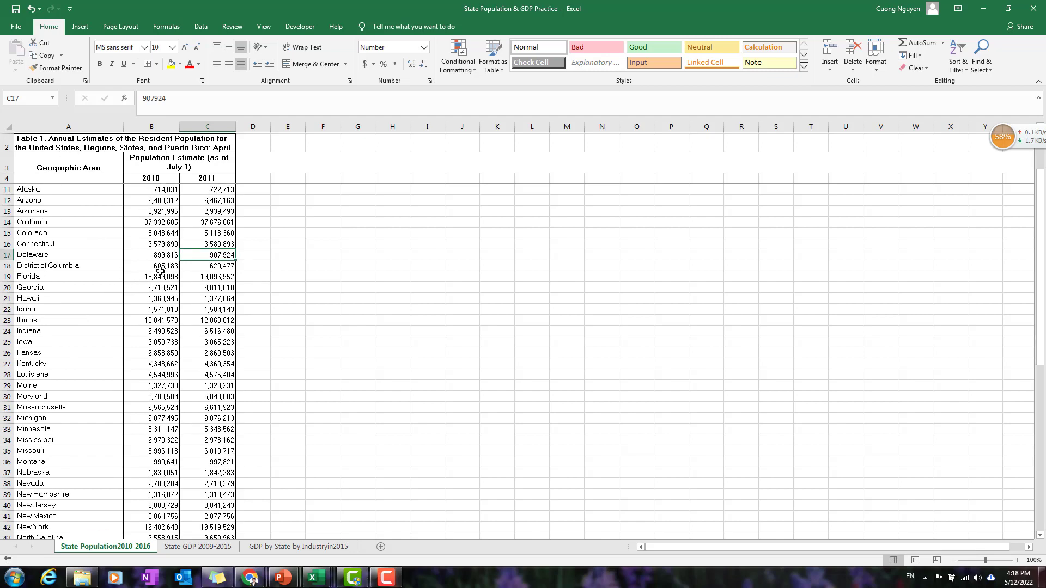
scroll(30, 228, up, 1)
Step: Review the list of states in the Geographic Area column from Alabama through Wyoming
drag(38, 212, 74, 279)
scroll(82, 387, down, 5)
scroll(82, 386, down, 4)
click(64, 462)
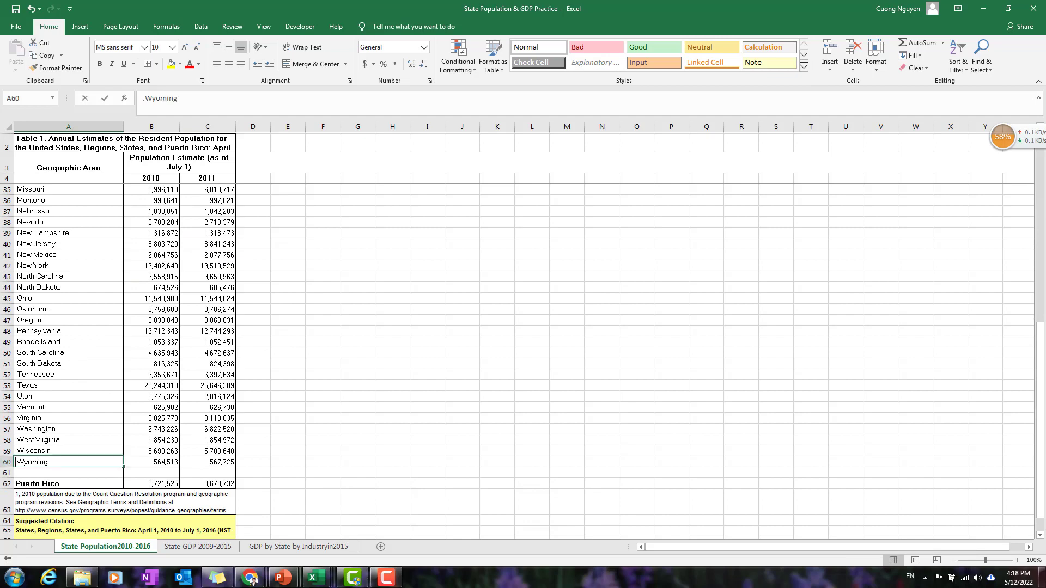
double_click(64, 462)
click(91, 408)
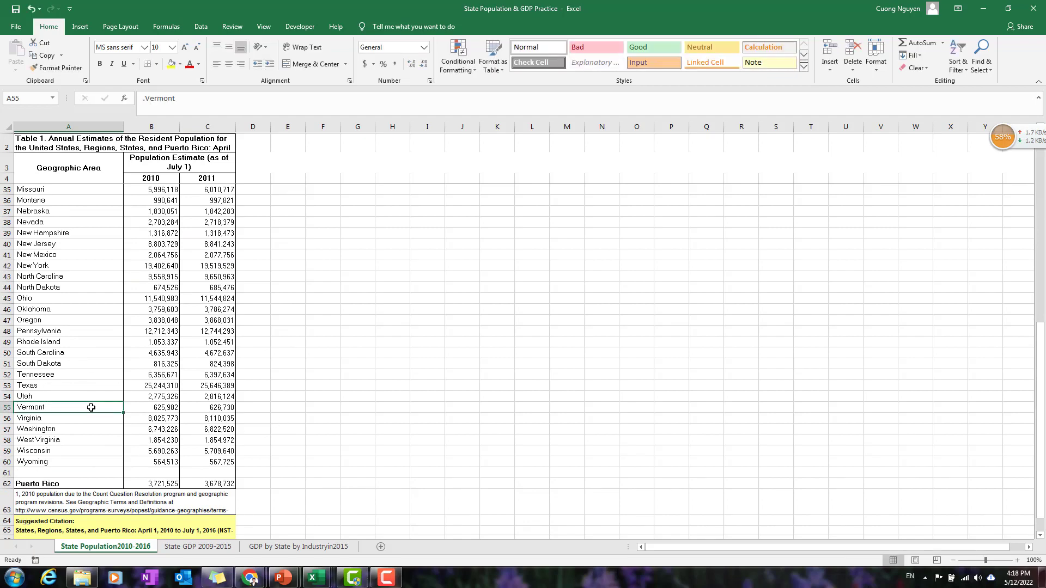
scroll(112, 332, up, 10)
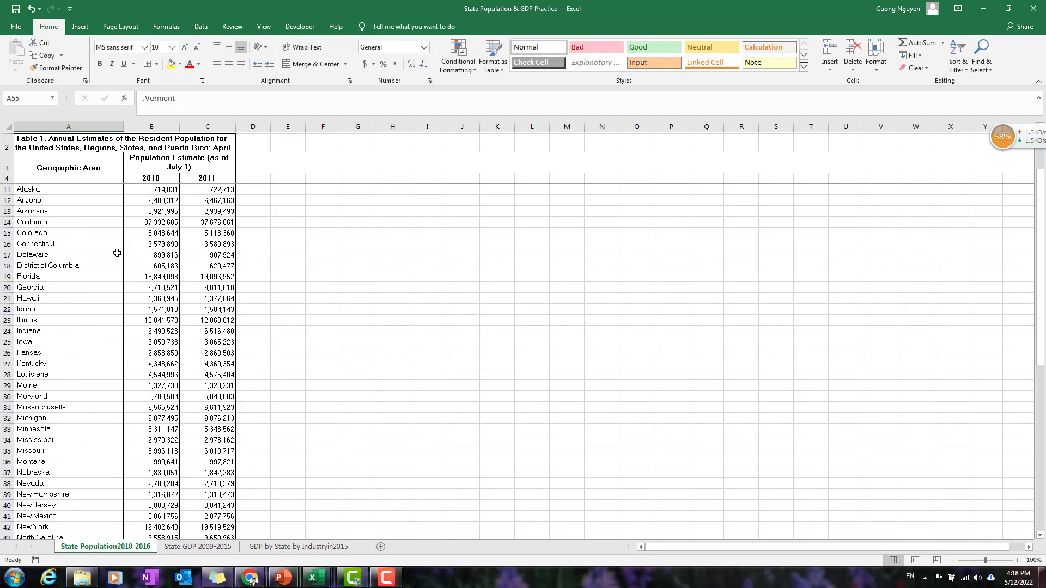
scroll(70, 260, down, 4)
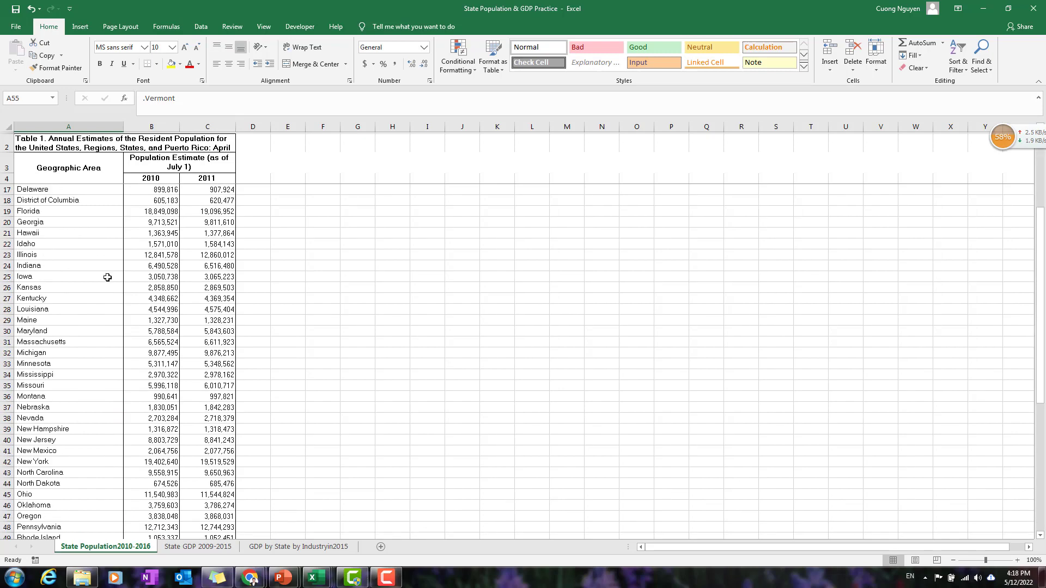
scroll(113, 271, up, 3)
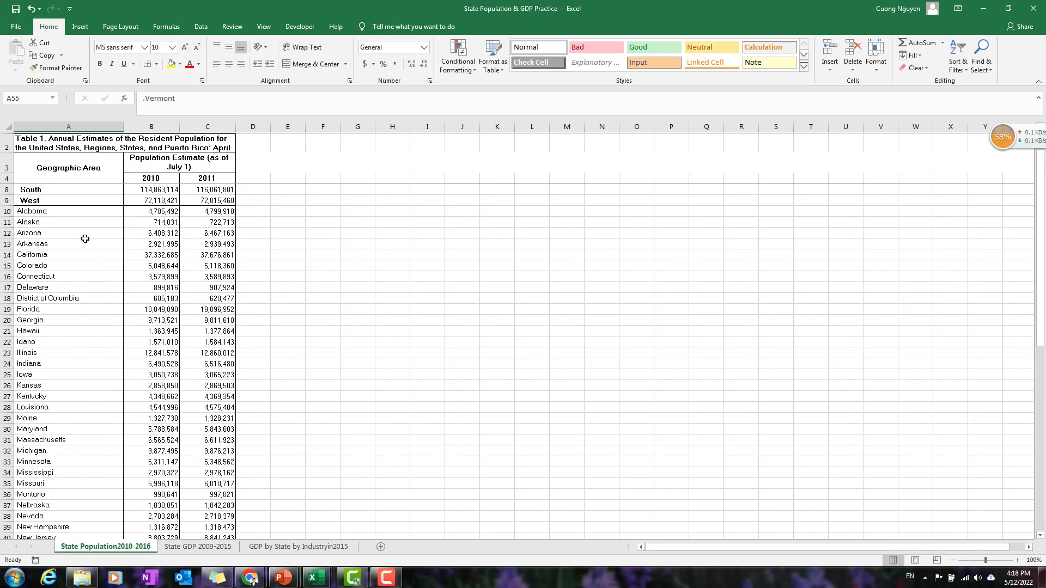
scroll(73, 217, up, 1)
Step: Review the United States, Northeast, Midwest, South and West summary rows, and compare them with the individual state rows starting at Alabama
drag(37, 192, 207, 201)
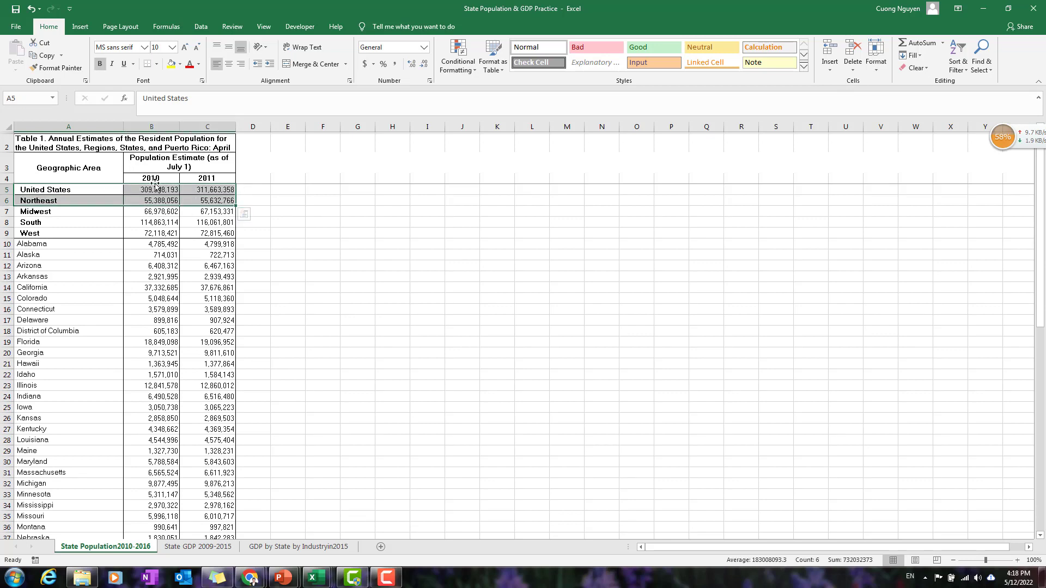
click(162, 189)
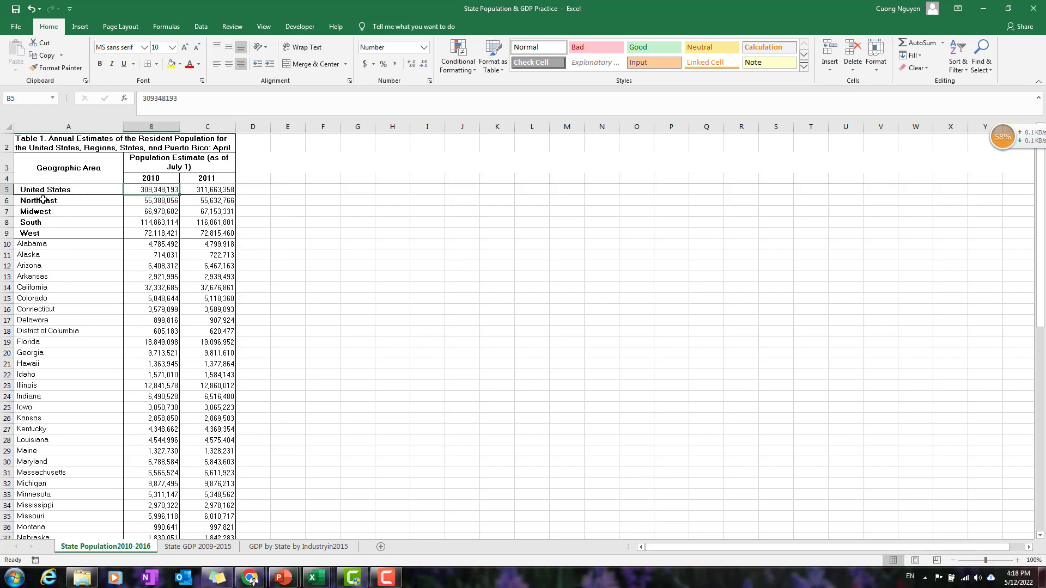
drag(43, 200, 209, 202)
drag(61, 213, 186, 211)
click(69, 222)
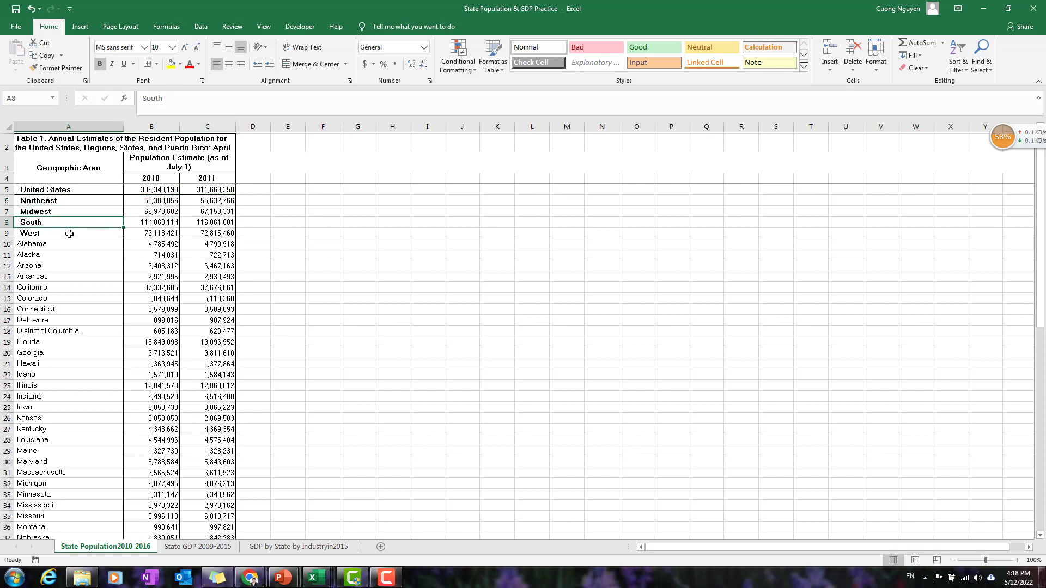
click(69, 233)
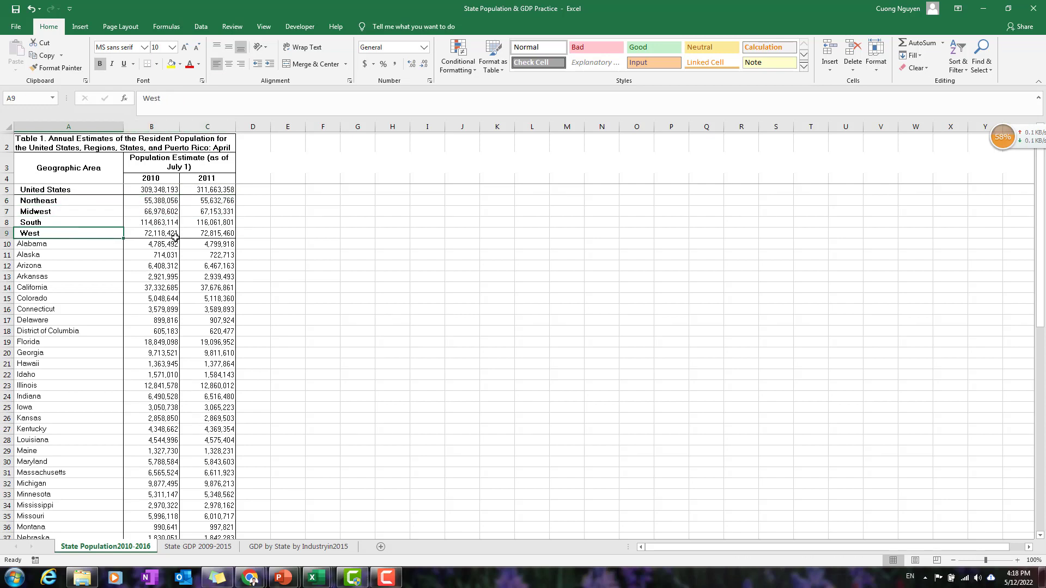
scroll(171, 223, down, 2)
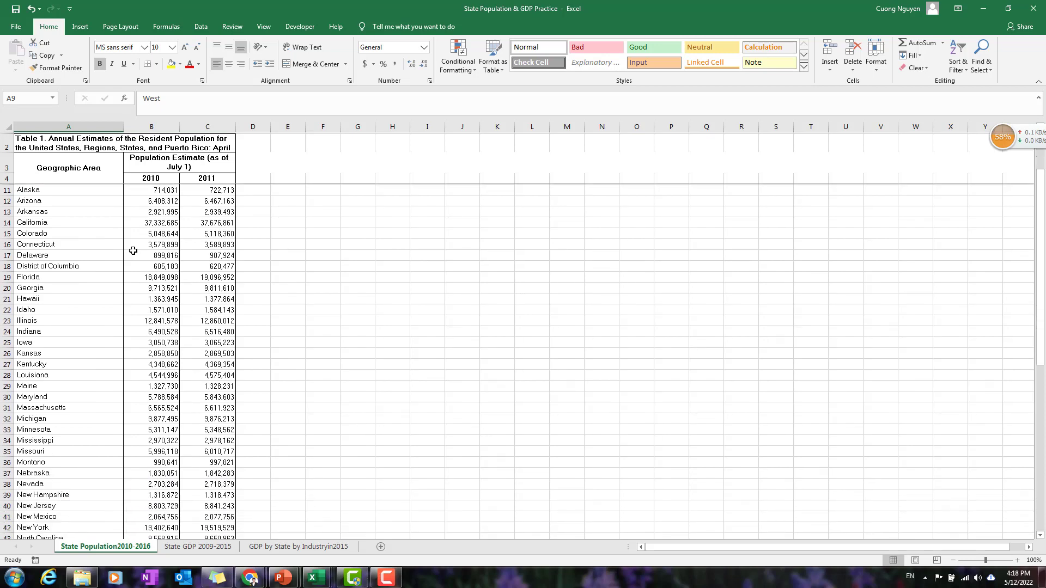
scroll(66, 225, up, 1)
drag(58, 214, 229, 466)
scroll(258, 424, down, 1)
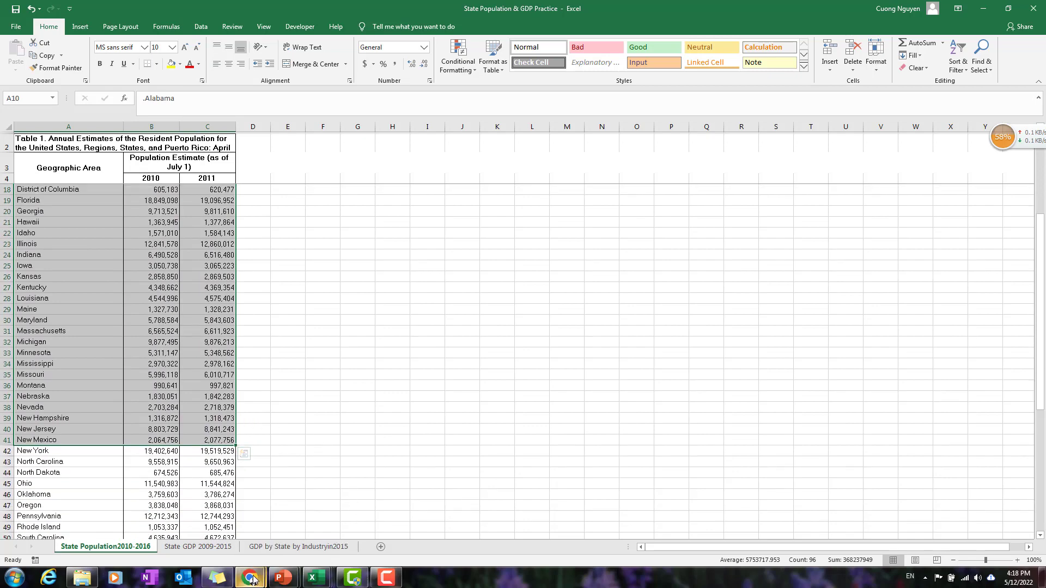
Step: Restore the State Population & GDP Practice workbook from full screen to a smaller window
click(1008, 8)
drag(406, 63, 1, 64)
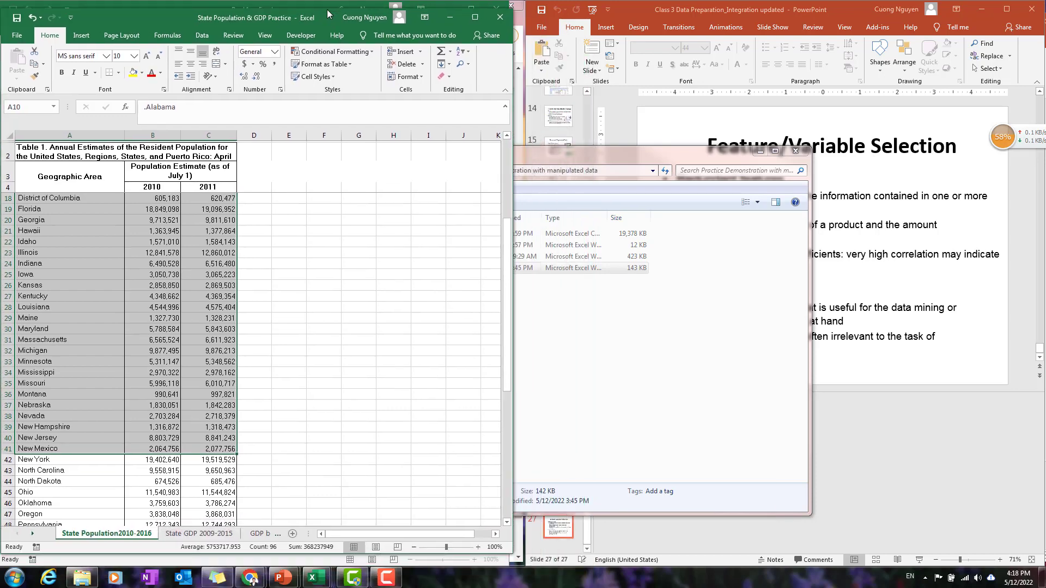
drag(328, 9, 855, 7)
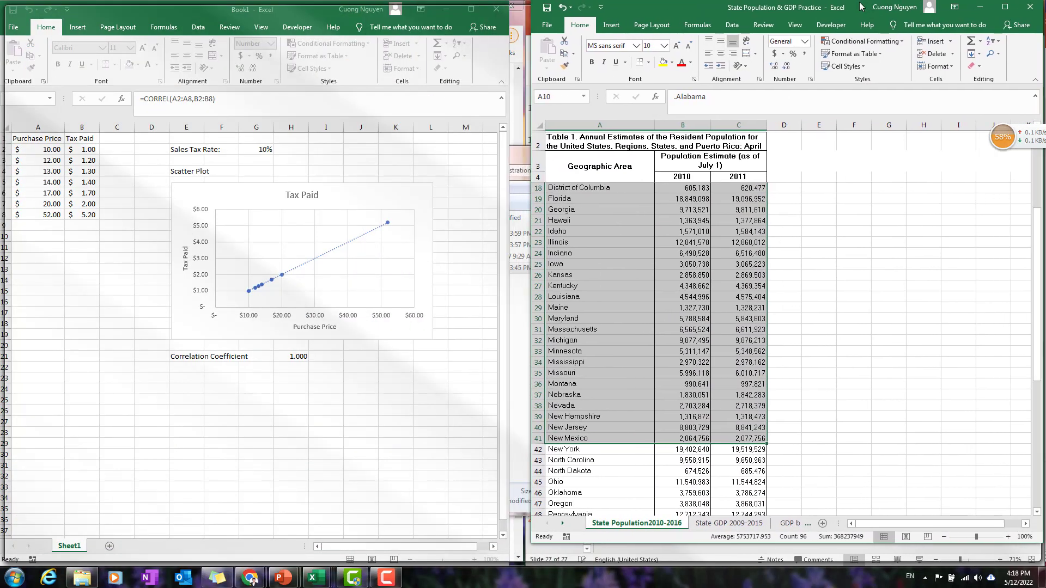
key(super+Up)
click(1008, 8)
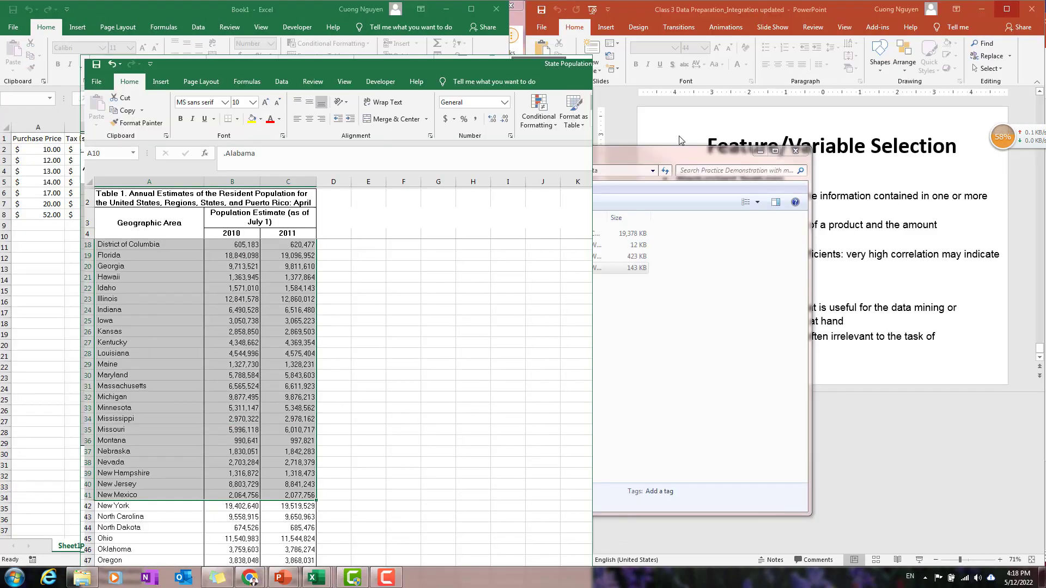
Step: Switch to Chrome, show HW2 Instruction.pdf and read the "Combine State Data & Calculate Correlation" section
mouse_move(250, 578)
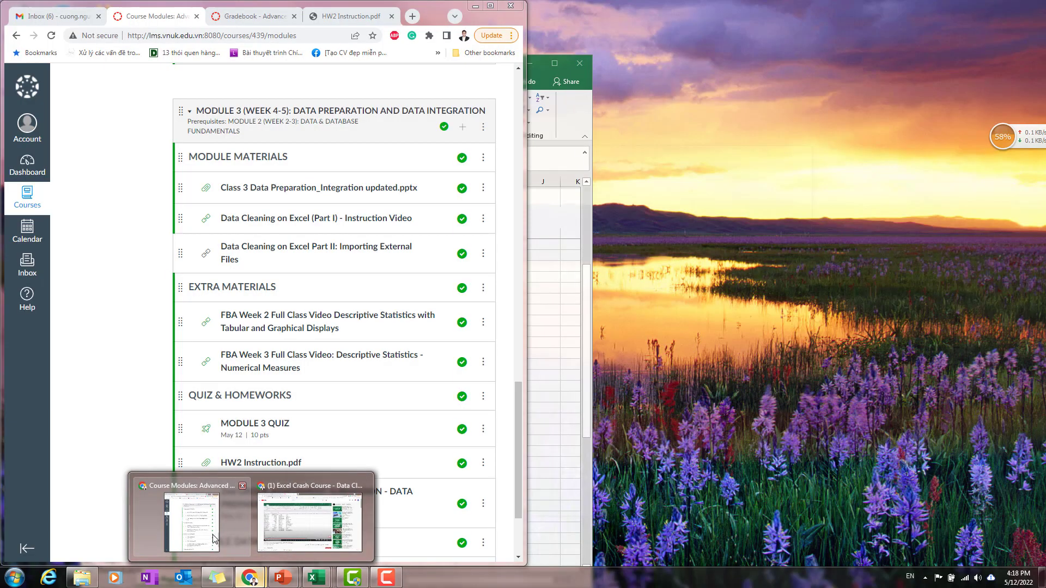
click(229, 531)
click(349, 15)
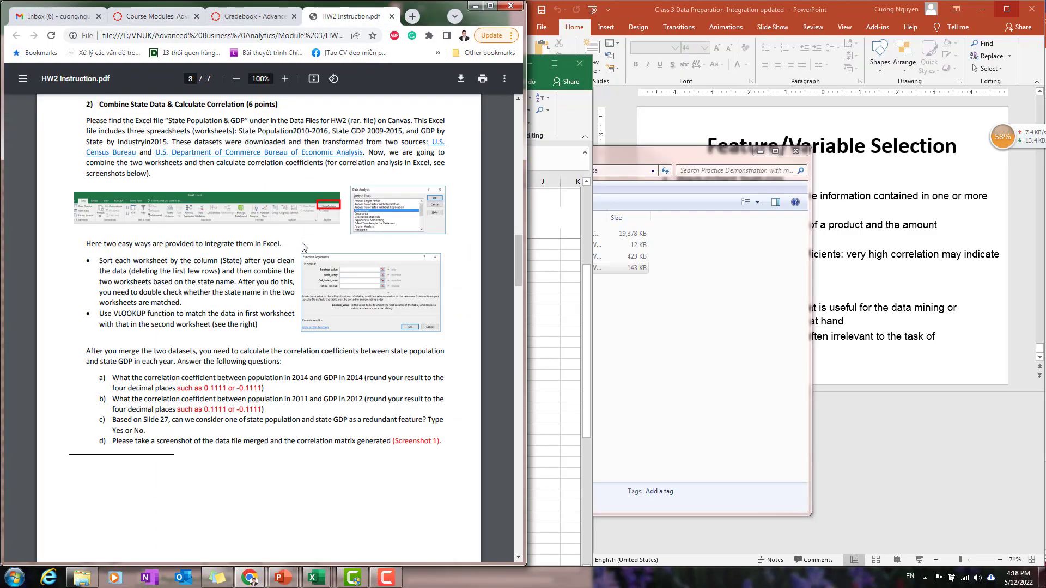
scroll(191, 284, up, 2)
scroll(109, 148, down, 1)
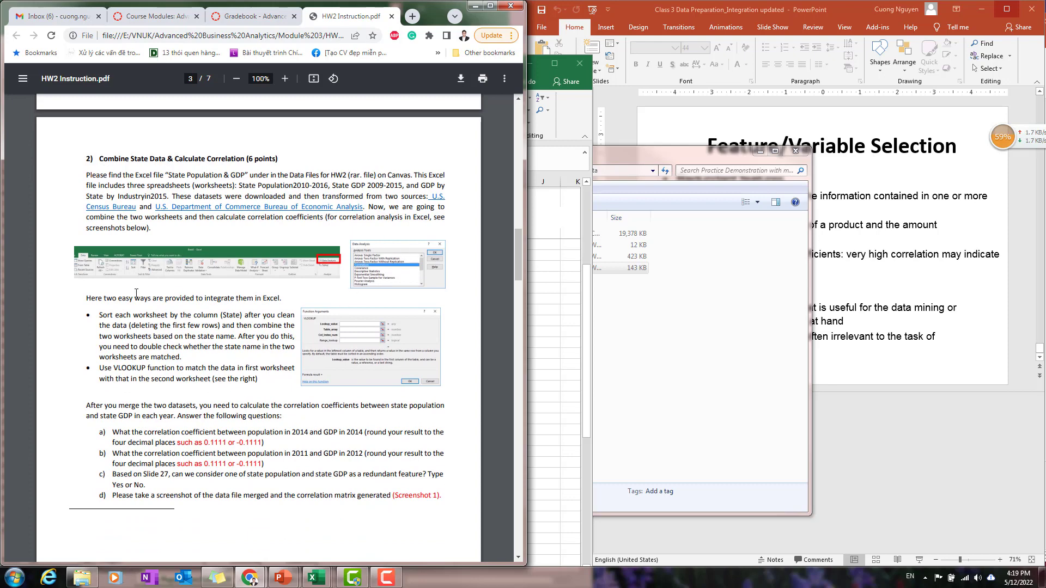
scroll(136, 293, down, 1)
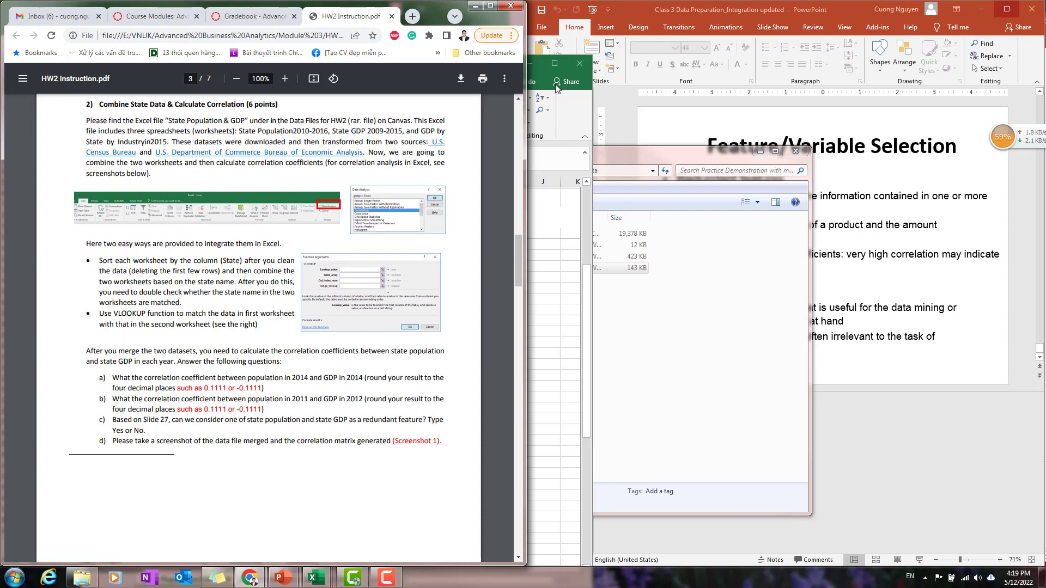
Step: Place the State Population & GDP Practice workbook beside the HW2 instructions and view the start of the State GDP 2009-2015 sheet
click(547, 80)
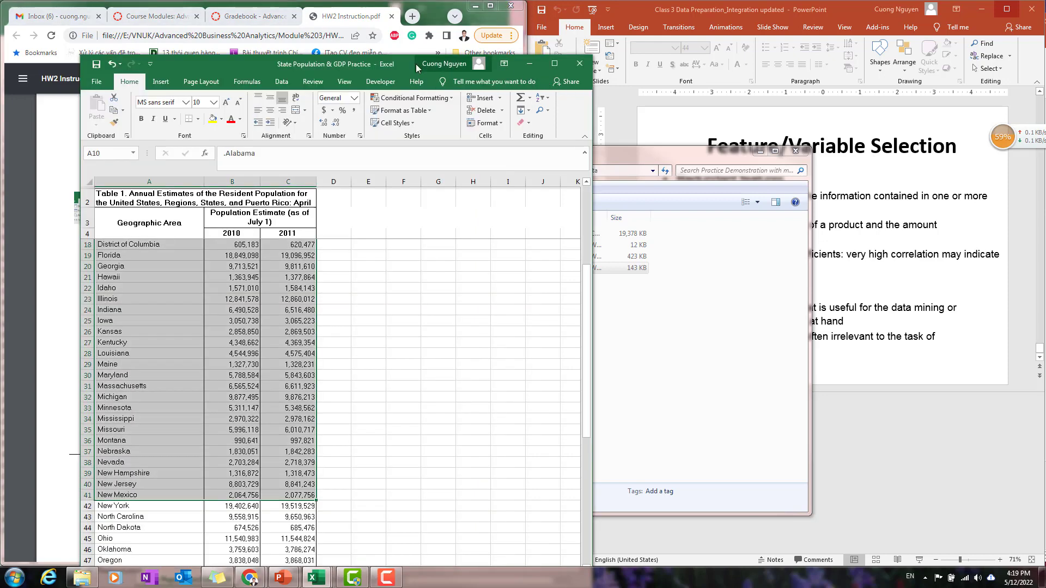
drag(414, 64, 840, 22)
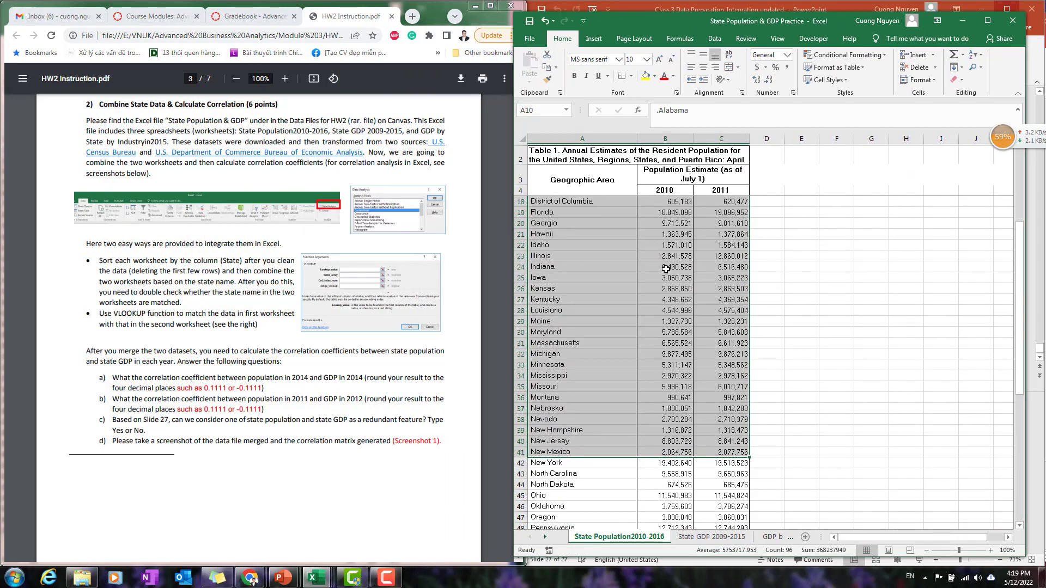
scroll(640, 299, up, 4)
click(587, 308)
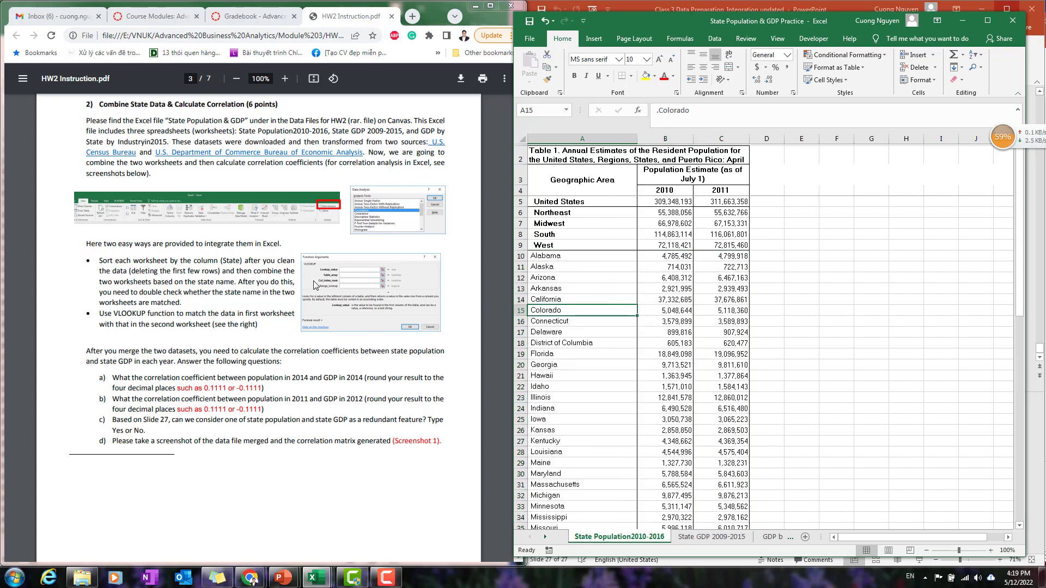
click(715, 538)
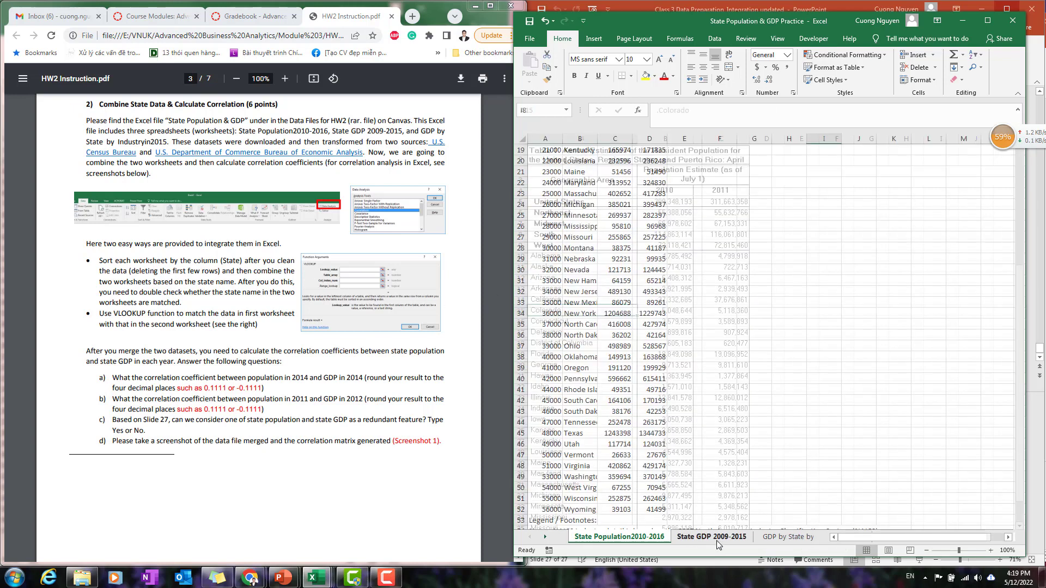
scroll(624, 188, up, 6)
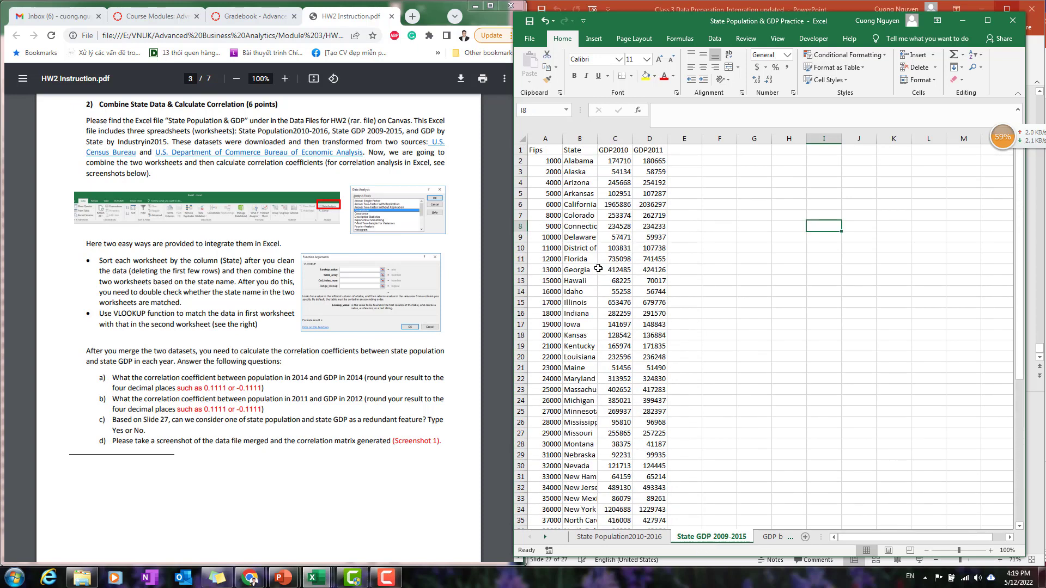
Step: Copy the state names with their 2010 and 2011 populations, A10:C60, from the State Population2010-2016 sheet
click(613, 538)
drag(567, 257, 719, 442)
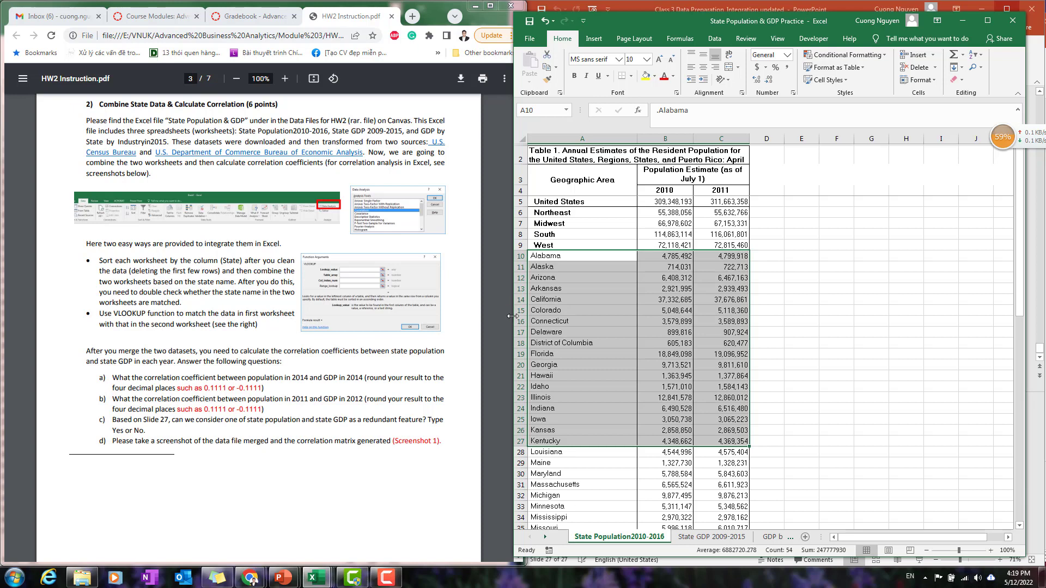
drag(567, 255, 703, 506)
key(ctrl+c)
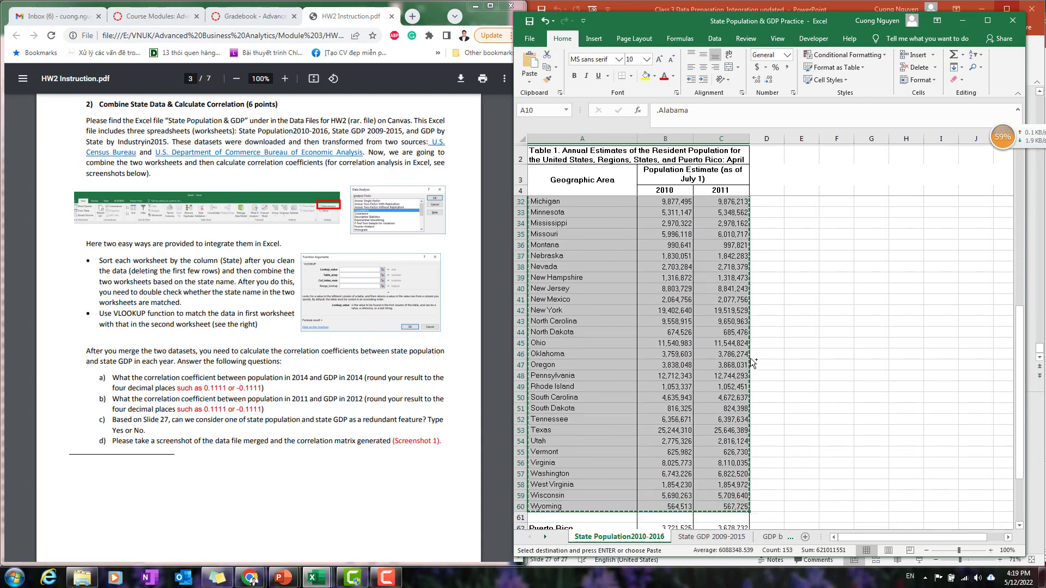
Step: Add a new worksheet after State Population2010-2016 and name it "Combined Data"
scroll(551, 254, up, 9)
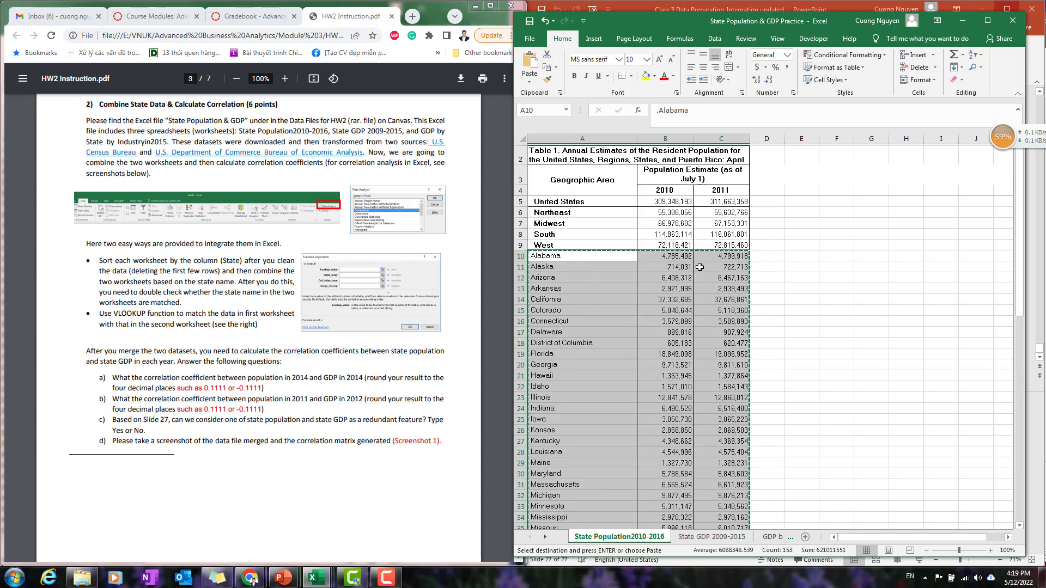
click(807, 537)
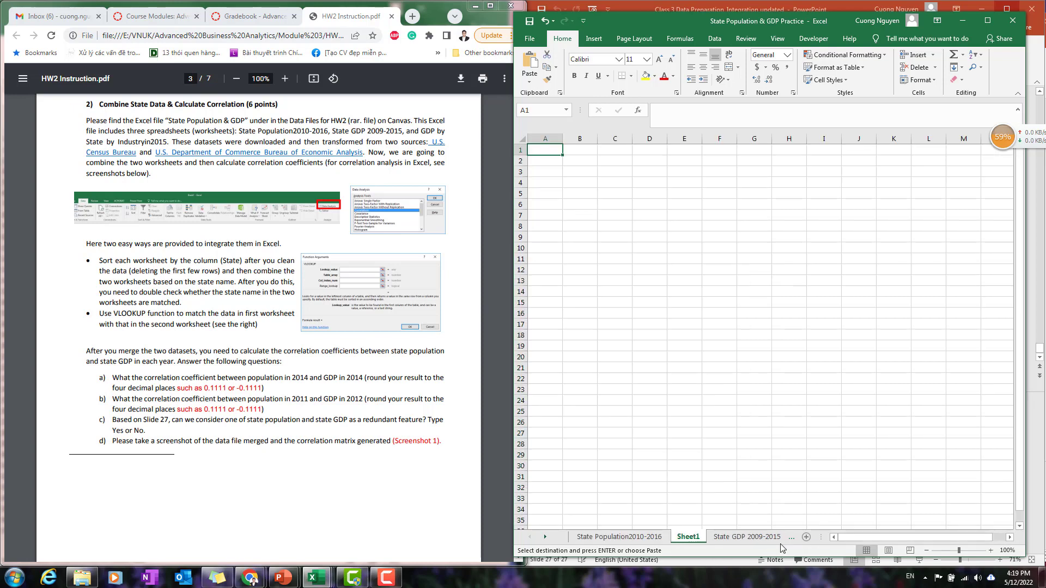
double_click(689, 538)
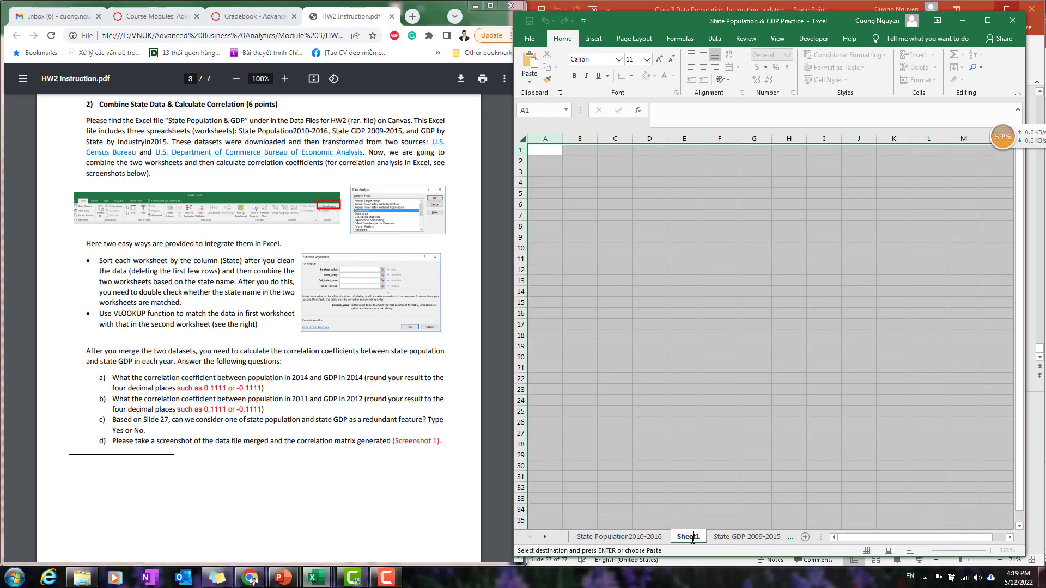
text(Co)
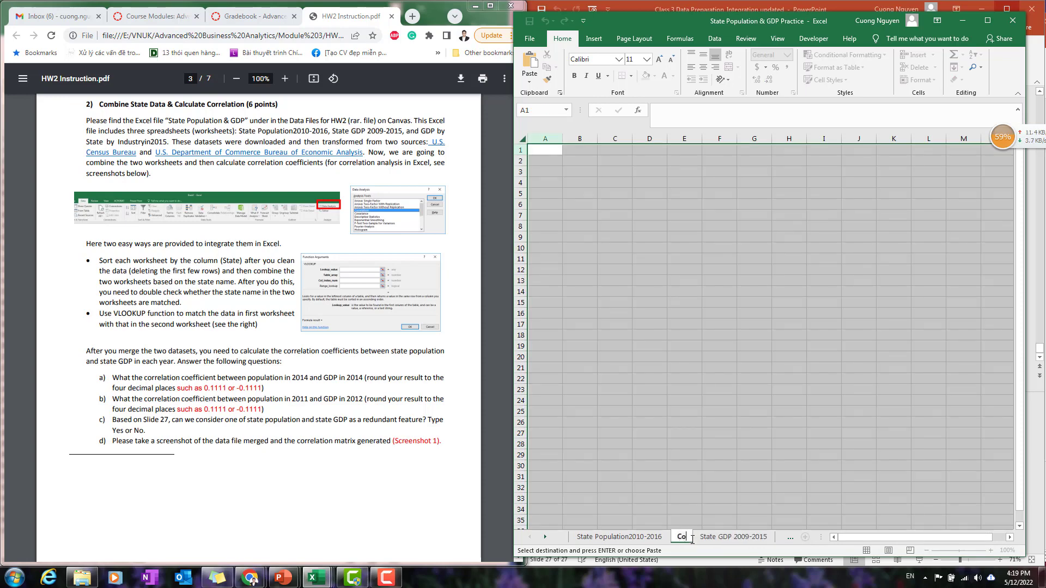
text(mbined Data)
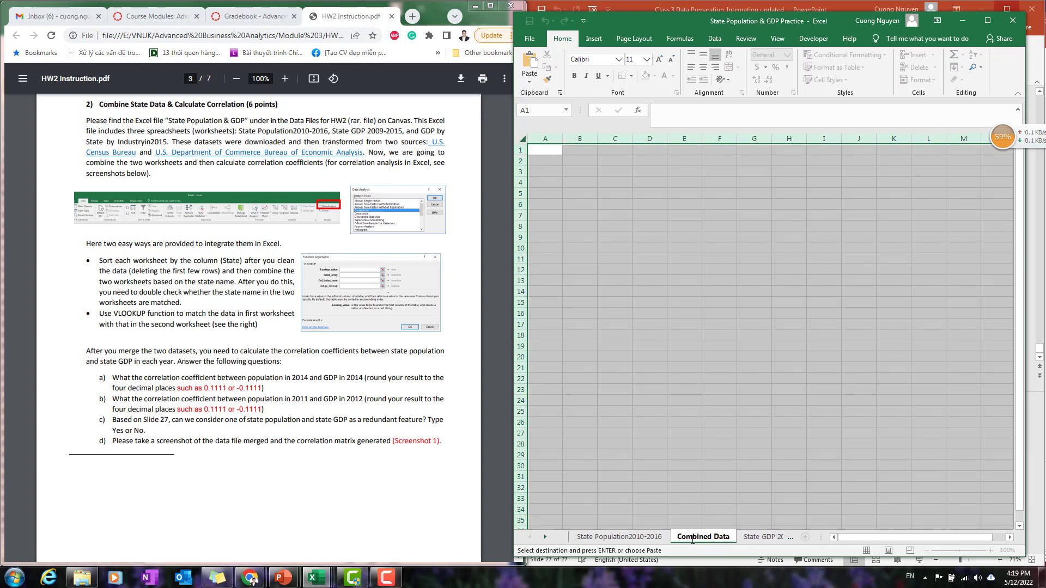
Step: Paste the copied state names and populations into the Combined Data sheet starting at A2, and widen column A to show the full names
key(Return)
click(534, 163)
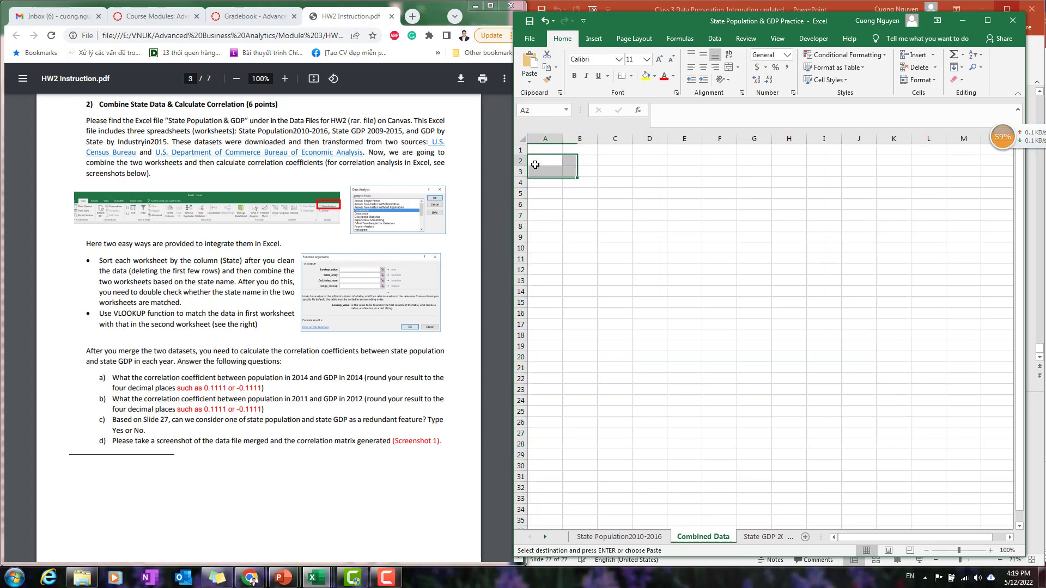
key(ctrl+v)
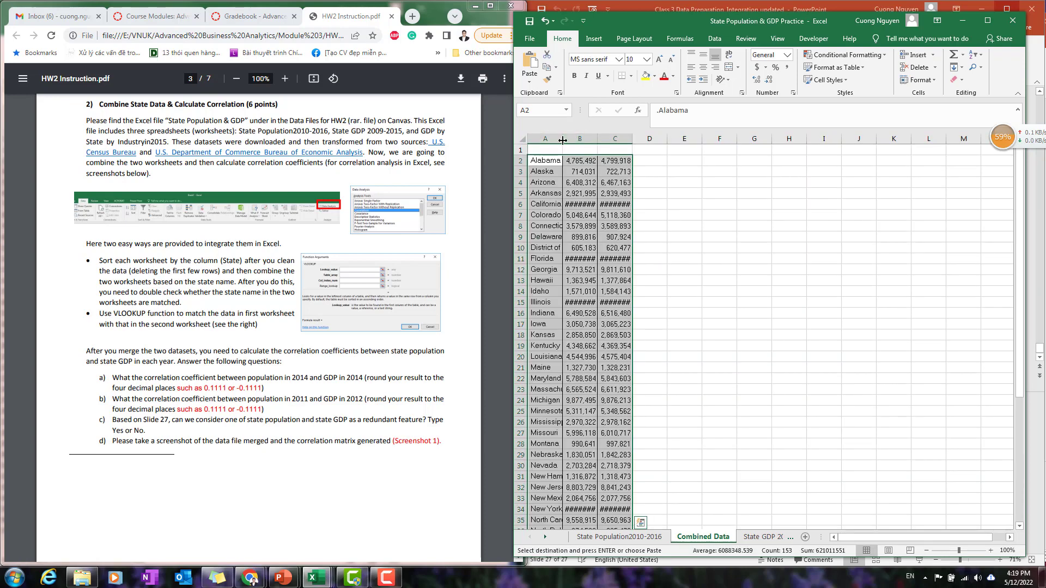
drag(562, 139, 596, 138)
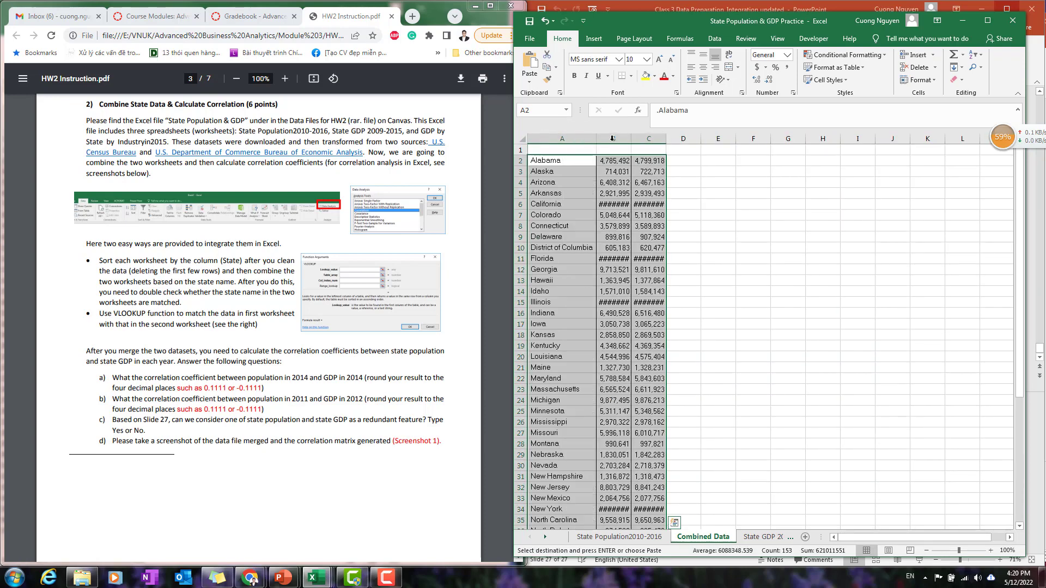
Step: Enter the header "State" in cell A1 above the state names
click(600, 202)
click(558, 148)
text(SaT)
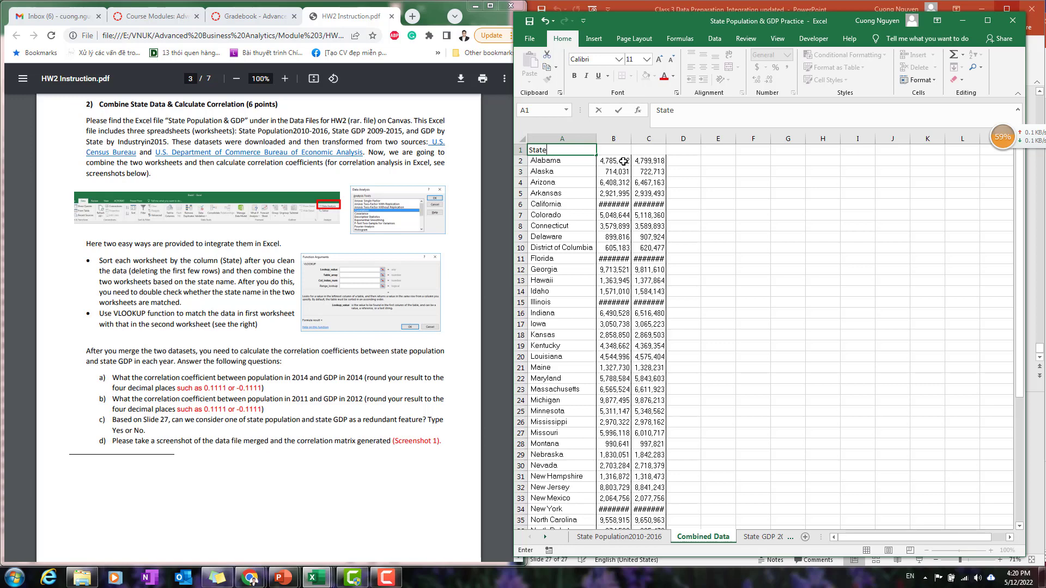
key(Tab)
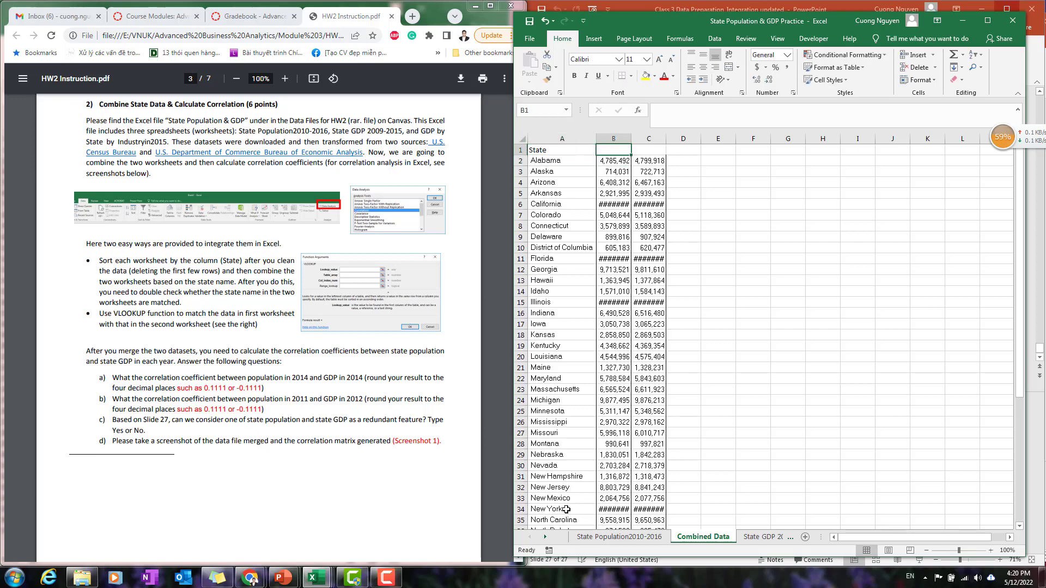
Step: Check the year headings in State Population2010-2016, then enter "Population 2010" in B1 of Combined Data and fill it across to C1 as "Population 2011"
click(619, 536)
drag(671, 189, 719, 190)
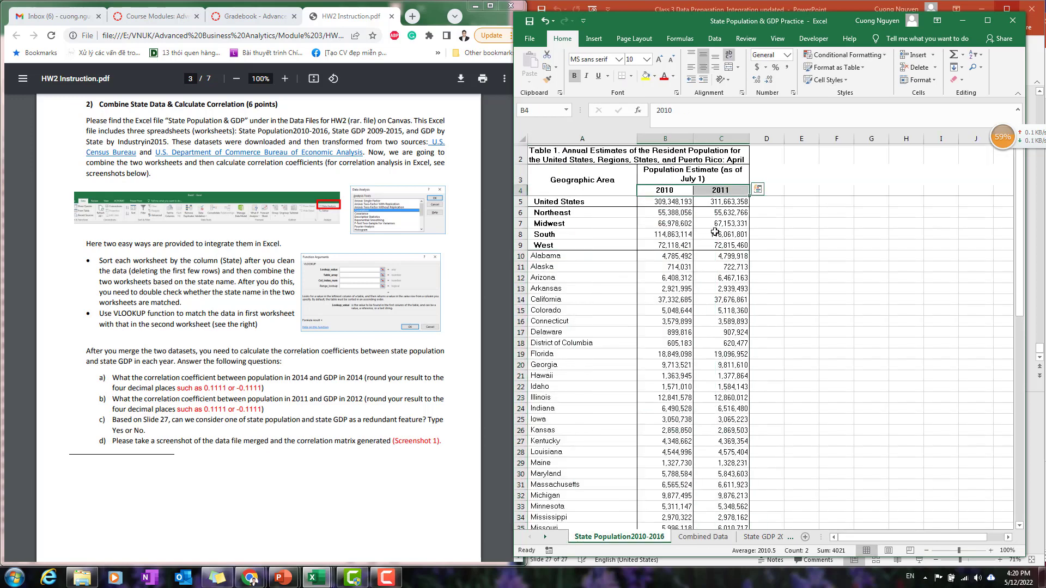
click(708, 539)
text(Population 2010)
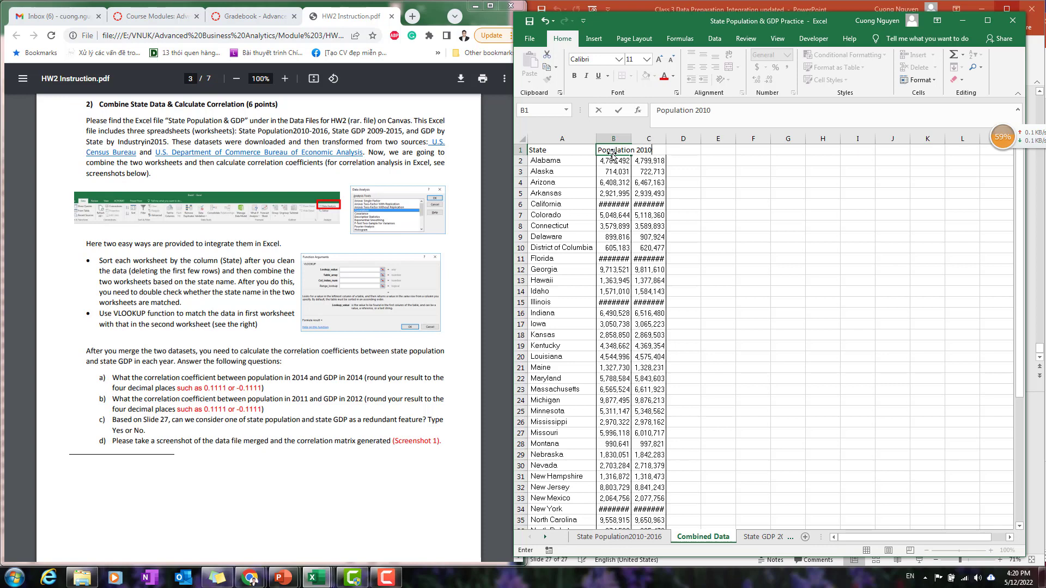
key(Return)
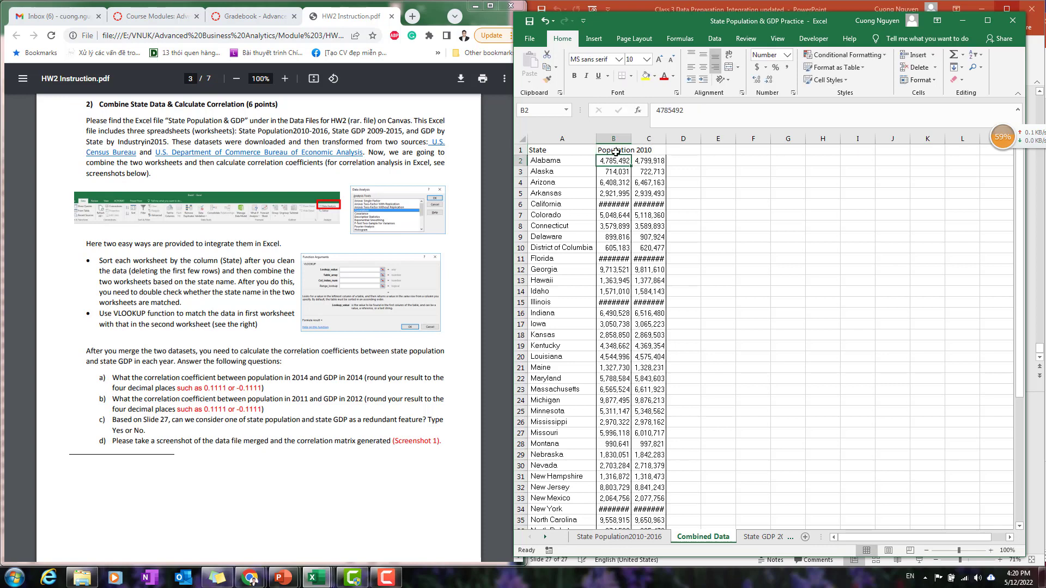
click(615, 152)
drag(631, 154, 666, 154)
click(705, 203)
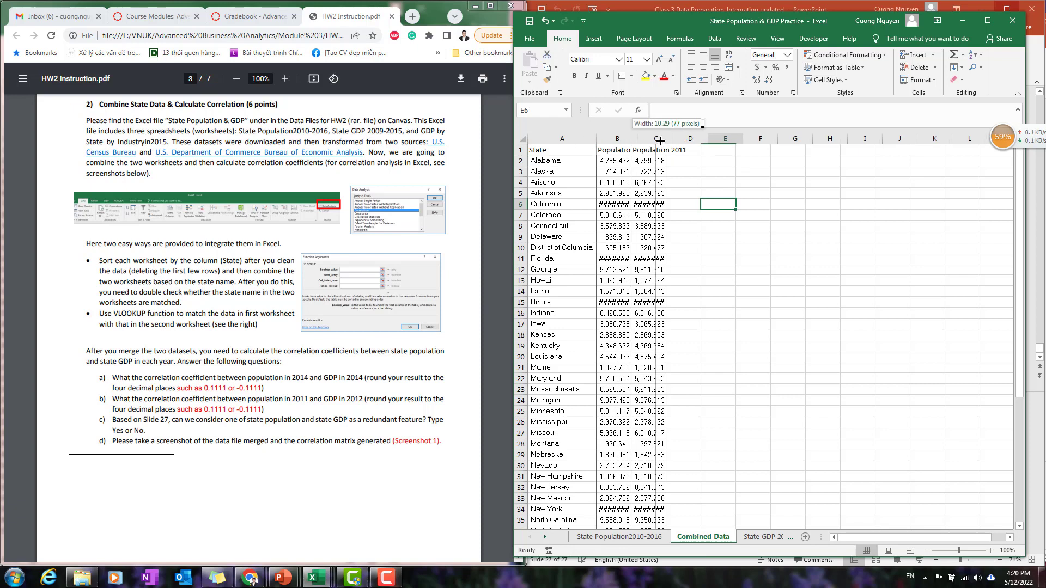
Step: Autofit columns A to C so the headers and all population figures fit
double_click(632, 138)
drag(628, 153, 687, 153)
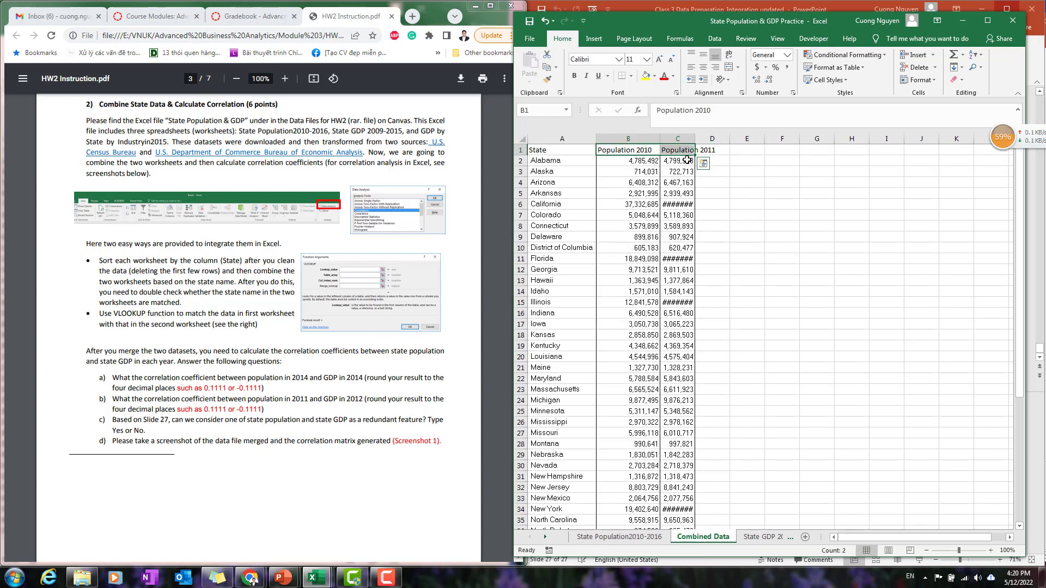
click(683, 161)
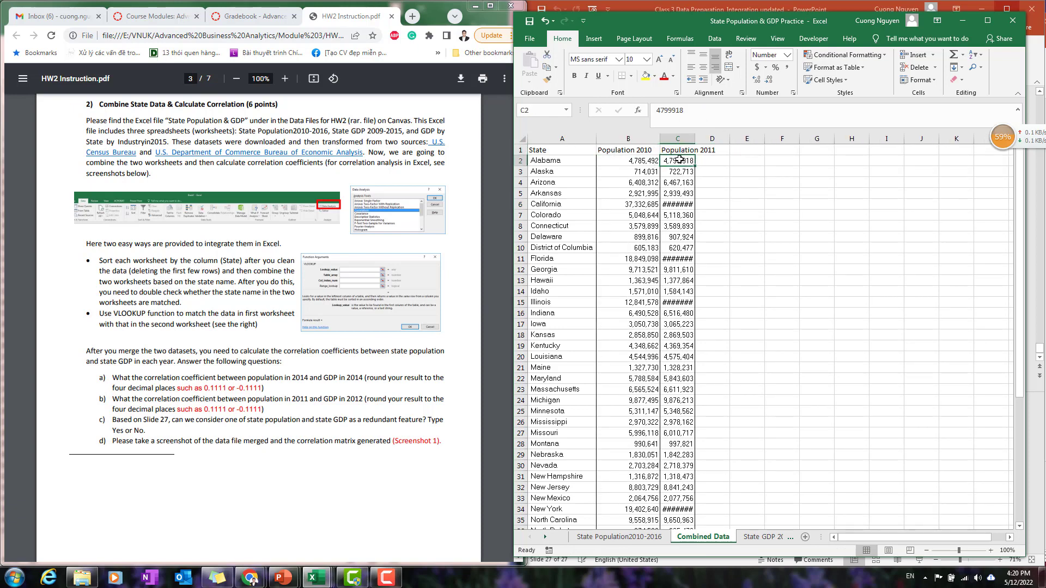
click(565, 152)
key(ctrl+shift+Right)
key(ctrl+shift+Down)
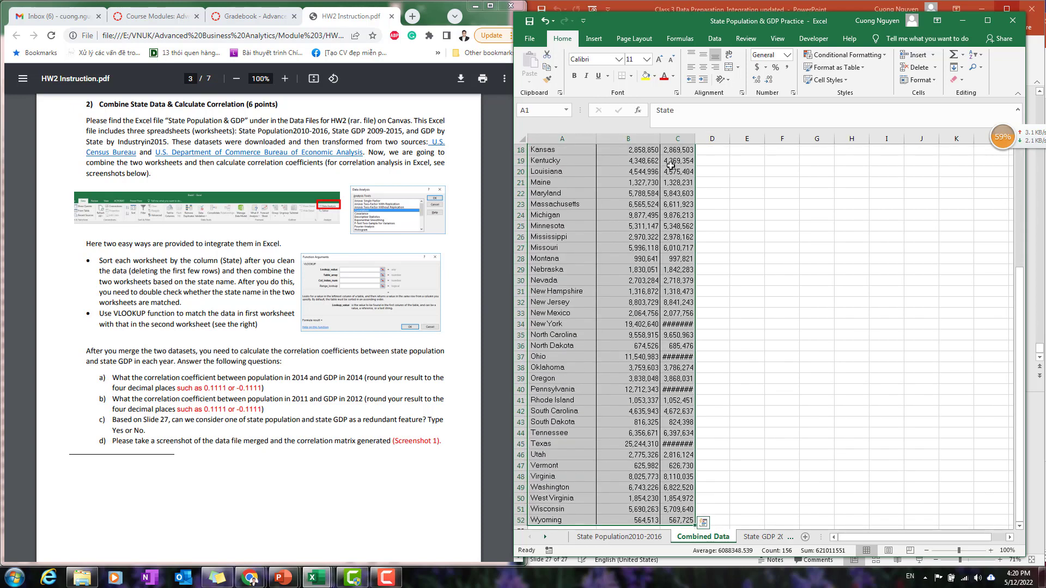
scroll(662, 283, up, 6)
drag(580, 139, 678, 139)
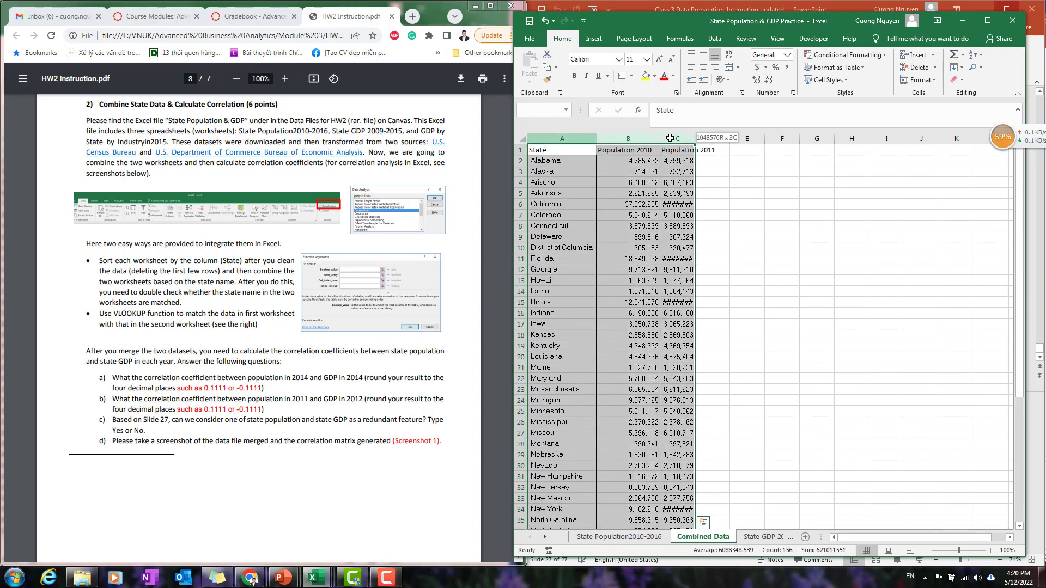
double_click(695, 139)
click(627, 280)
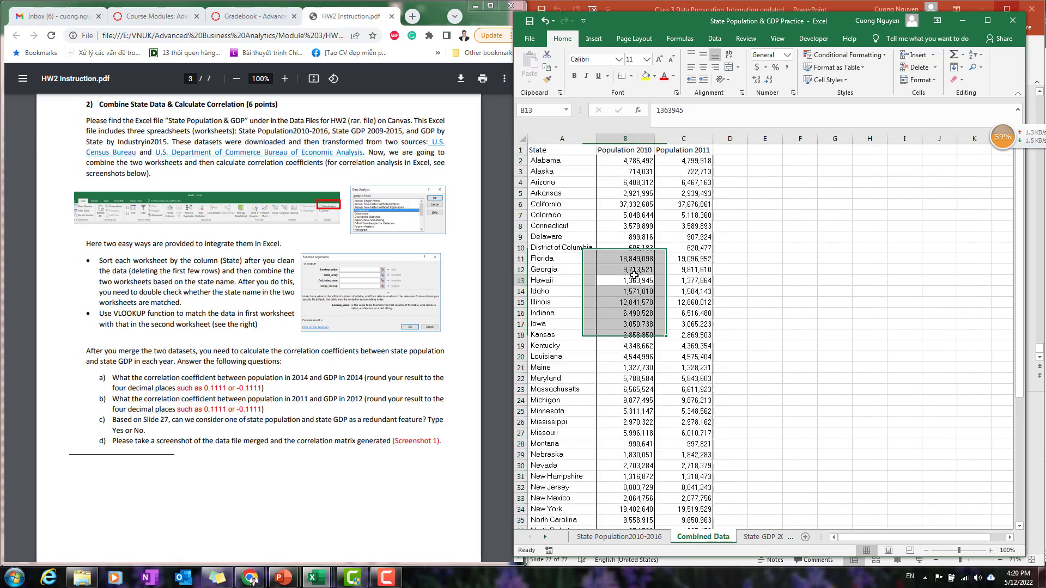
Step: Sort the whole Combined Data table by State on cell values, A to Z, treating the first row as headers
scroll(611, 266, down, 5)
scroll(611, 266, up, 5)
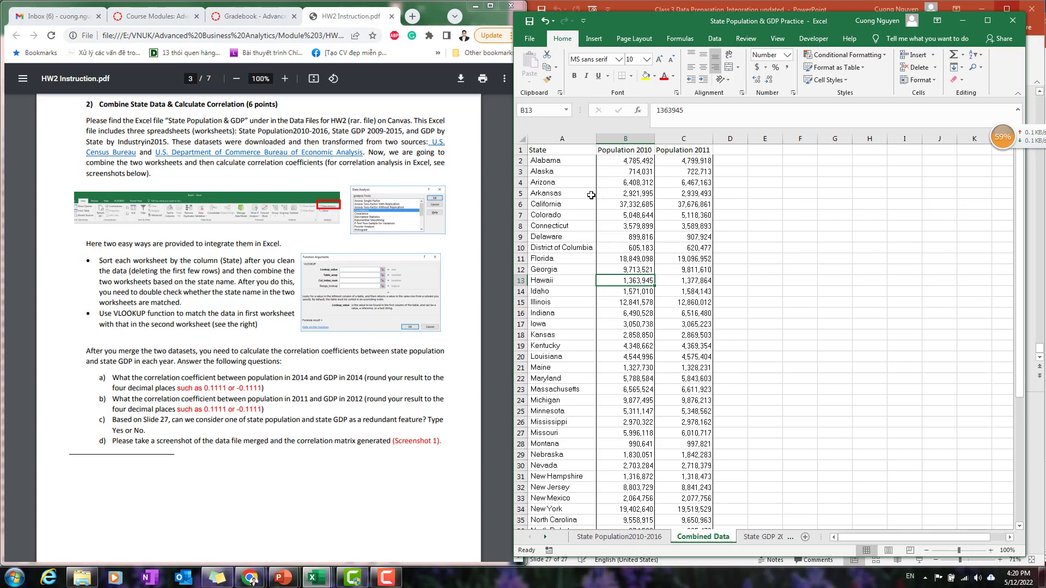
click(571, 187)
key(ctrl+a)
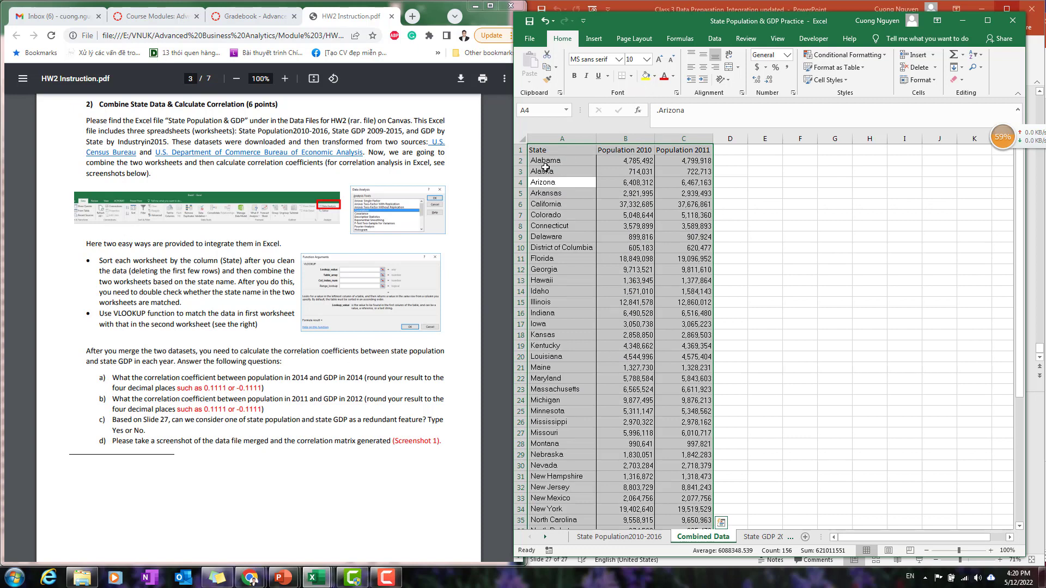
scroll(608, 375, down, 8)
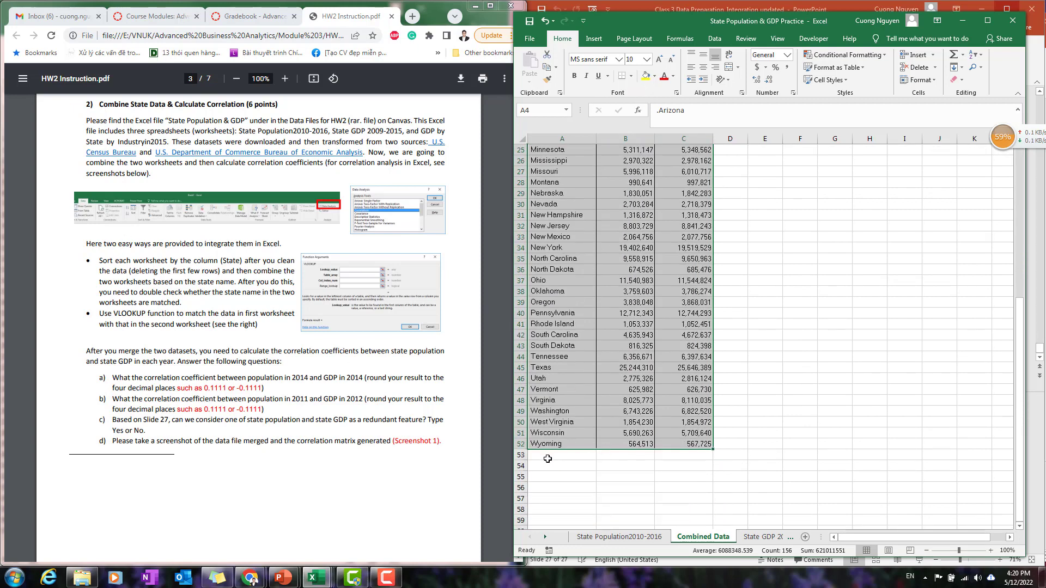
scroll(544, 458, up, 8)
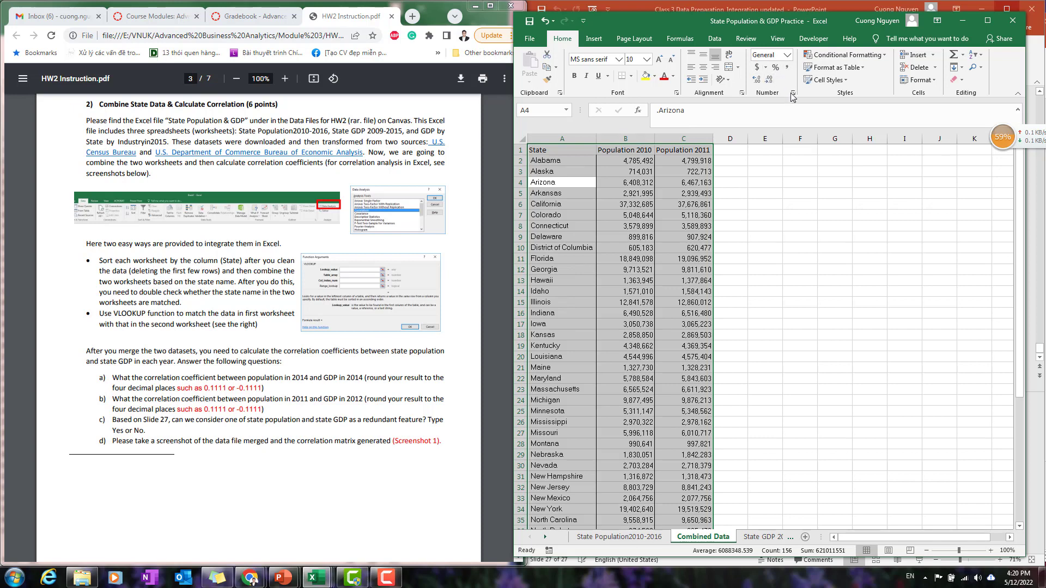
click(715, 40)
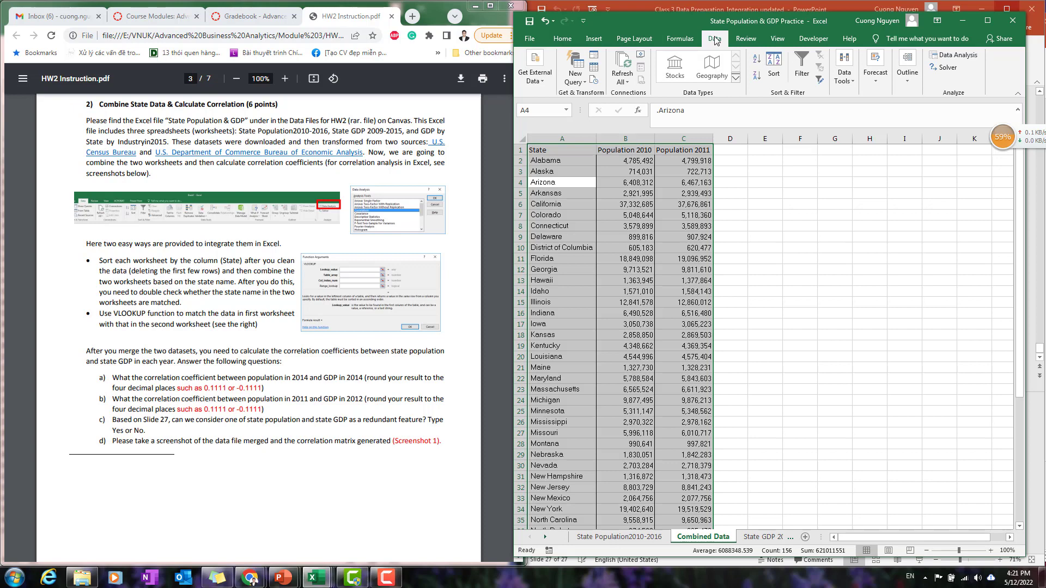
click(777, 81)
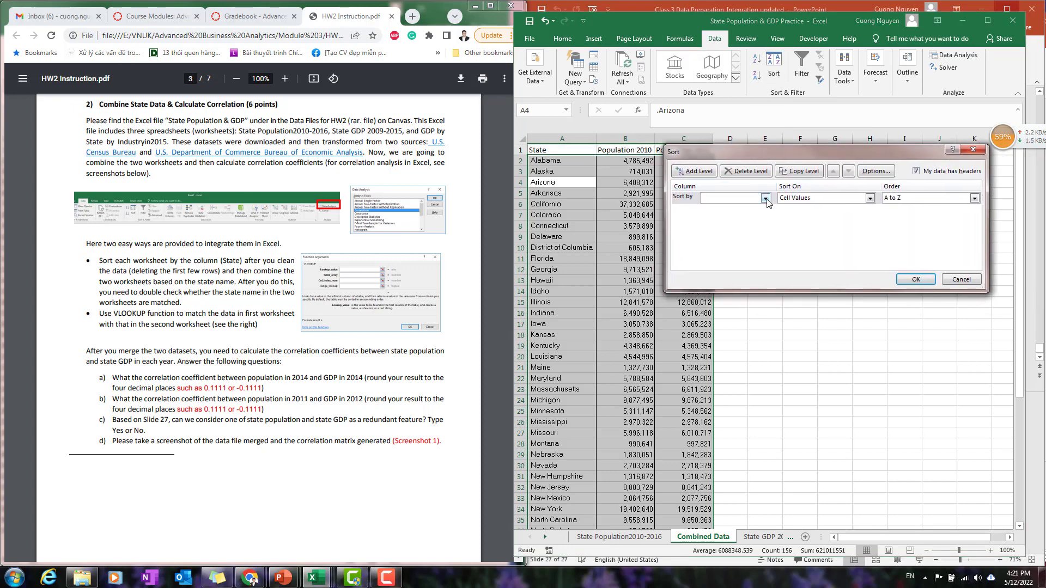
click(766, 199)
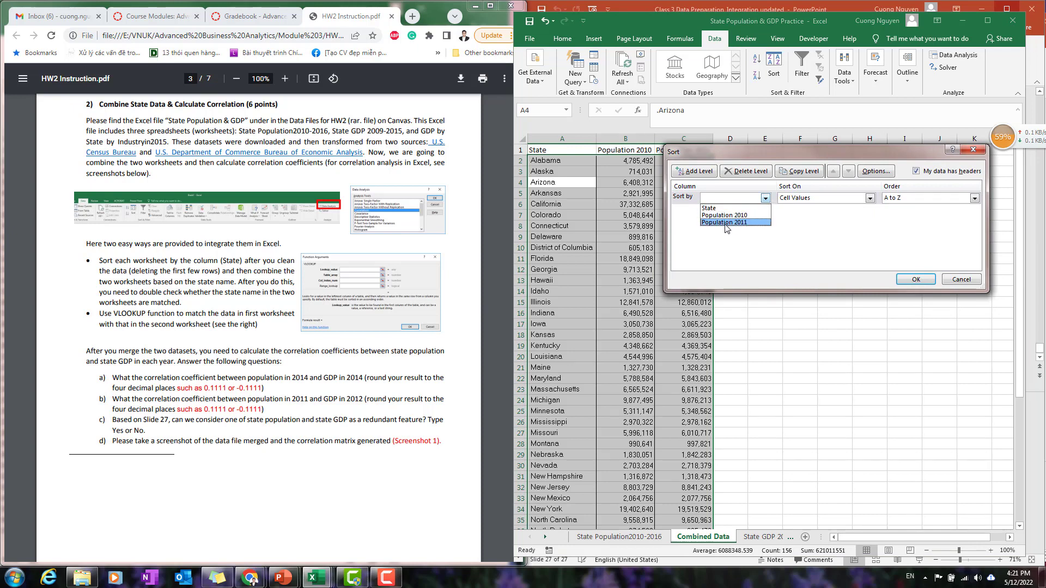
click(744, 208)
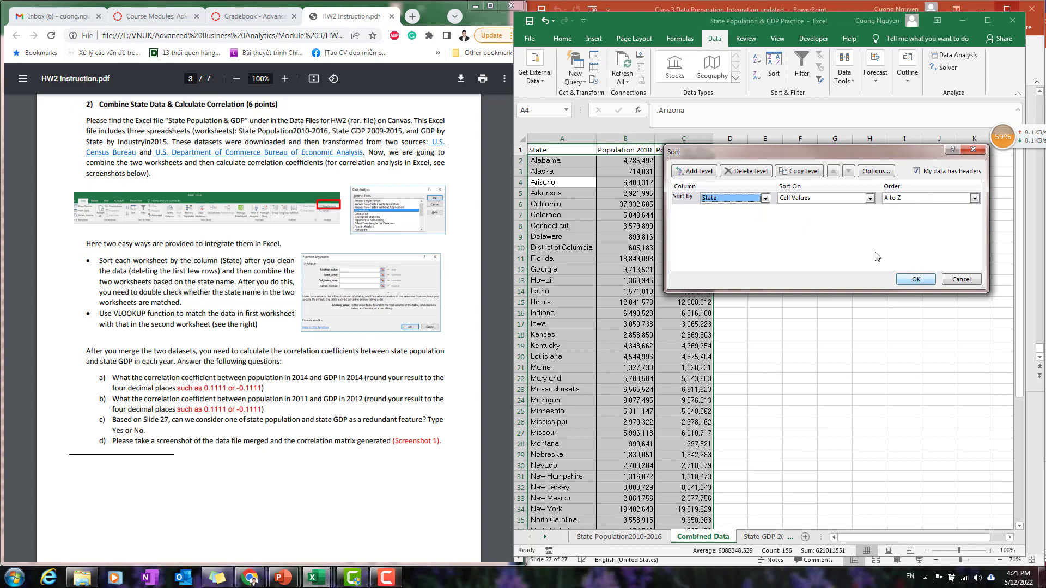
click(920, 280)
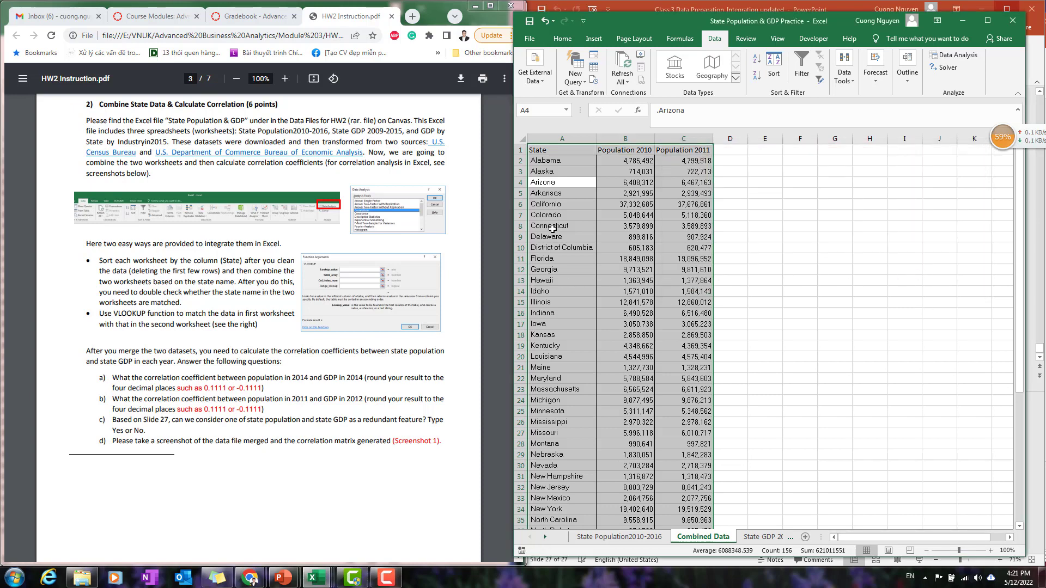
Step: Examine the order of the state names from the first row to the last row of the sorted table
click(564, 194)
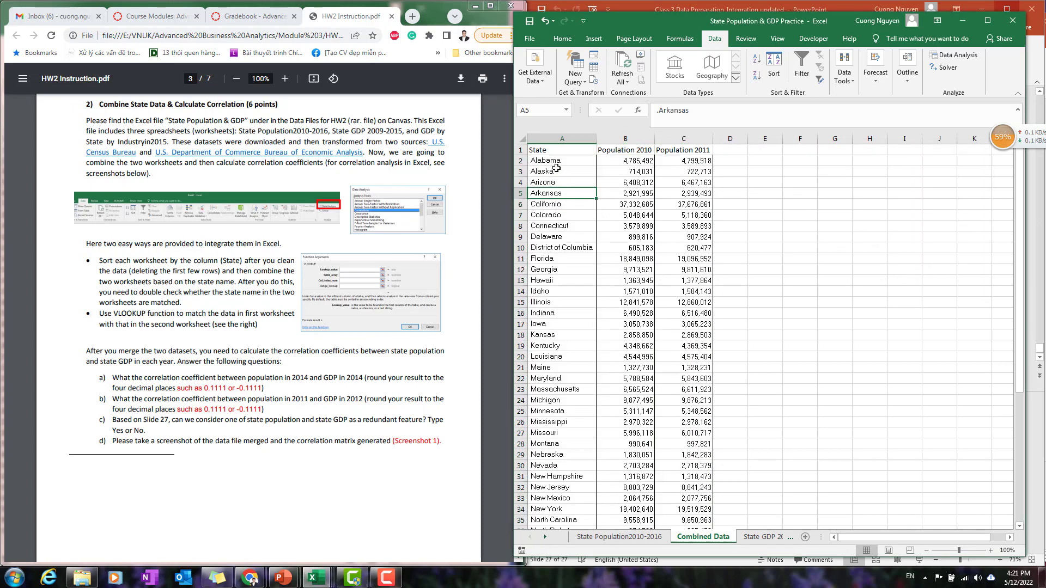
click(547, 207)
scroll(546, 209, down, 5)
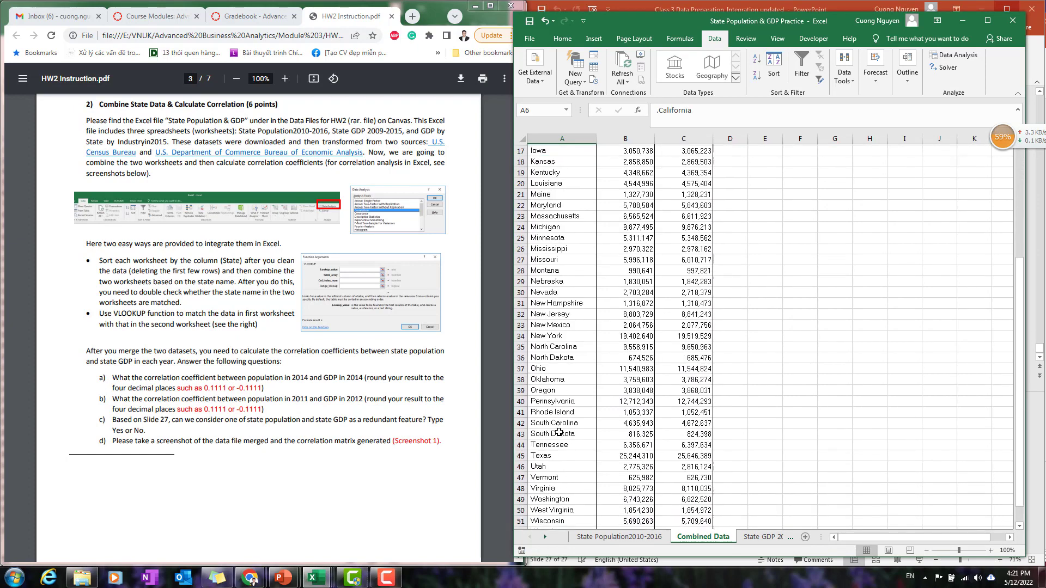
scroll(550, 444, down, 3)
drag(554, 432, 564, 444)
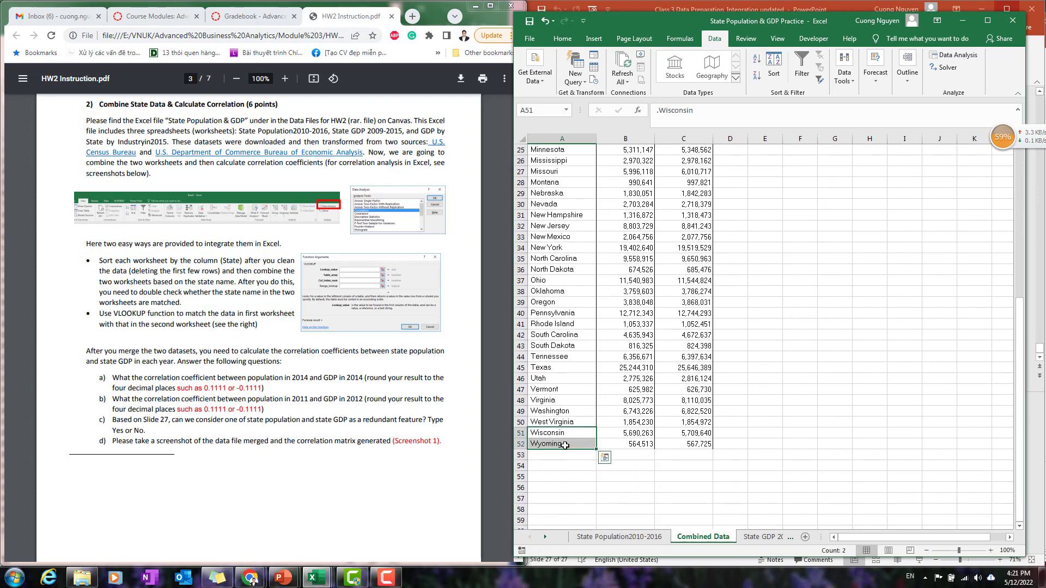
click(818, 325)
scroll(815, 321, up, 4)
scroll(815, 319, up, 4)
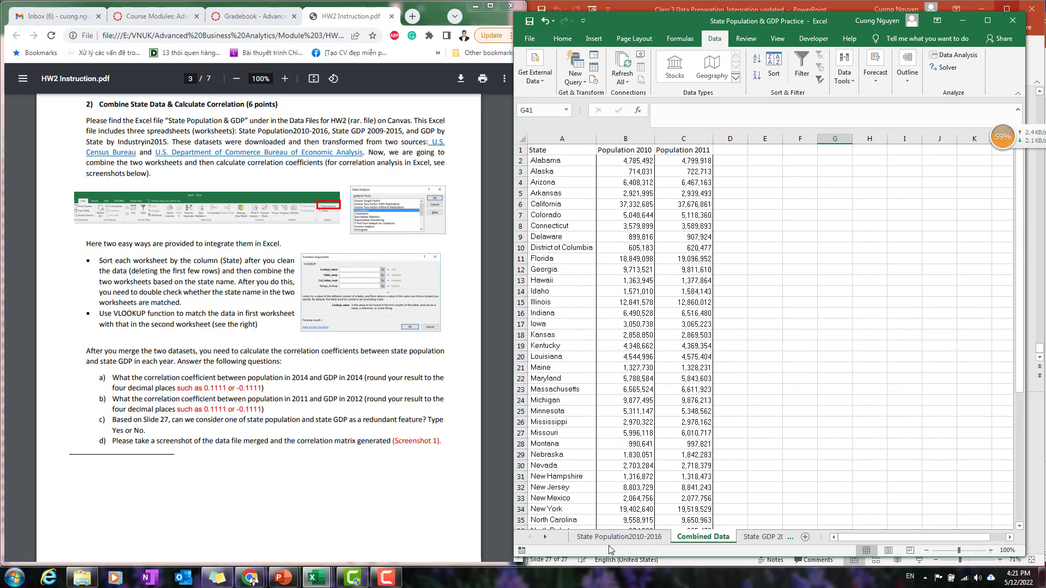
Step: Copy the State, GDP2010 and GDP2011 columns, B1:D52, from the State GDP 2009-2015 sheet and return to the Combined Data sheet
click(763, 536)
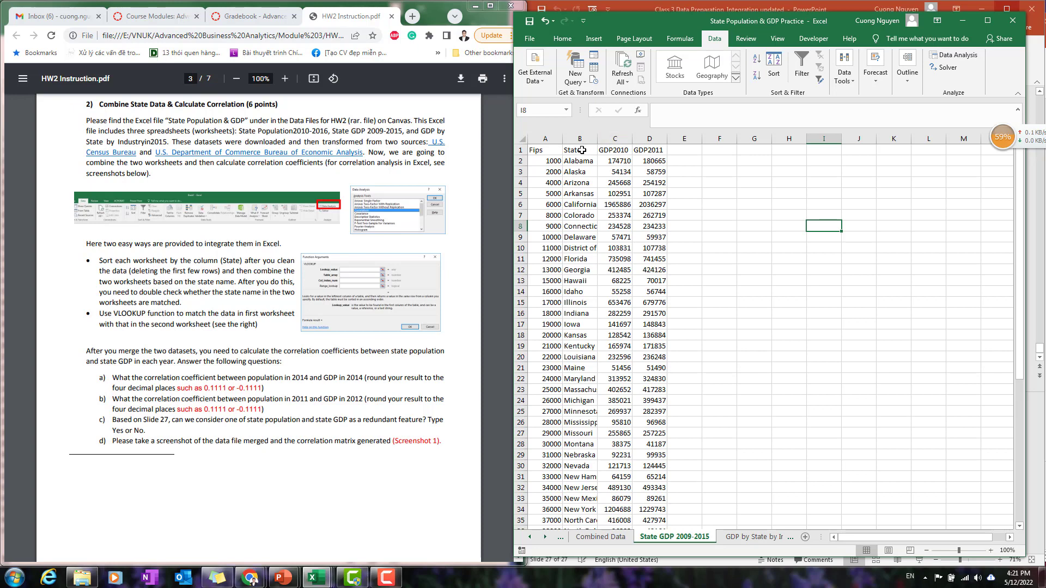
drag(582, 150, 643, 157)
click(683, 300)
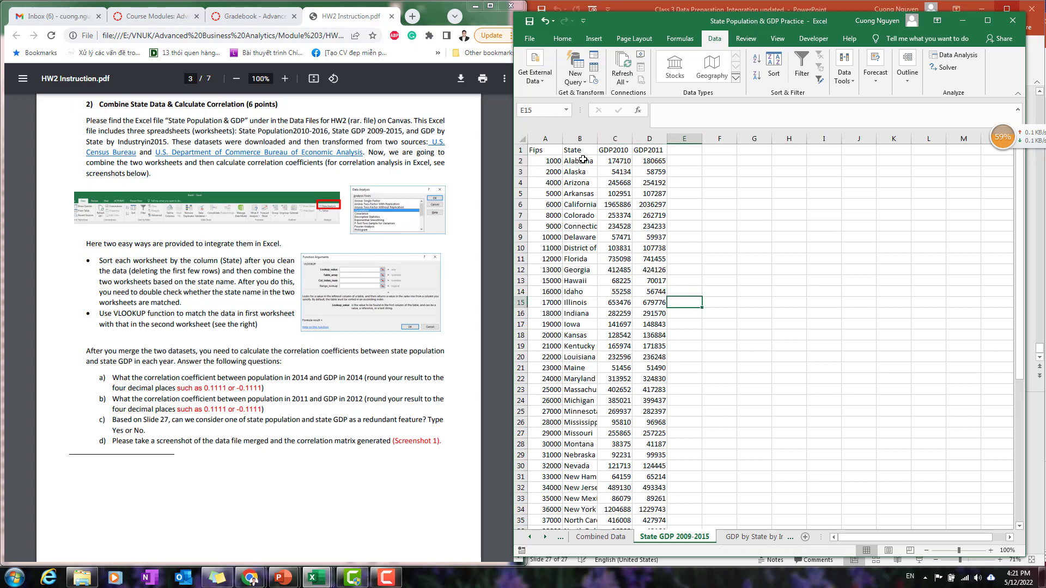
drag(581, 154, 654, 325)
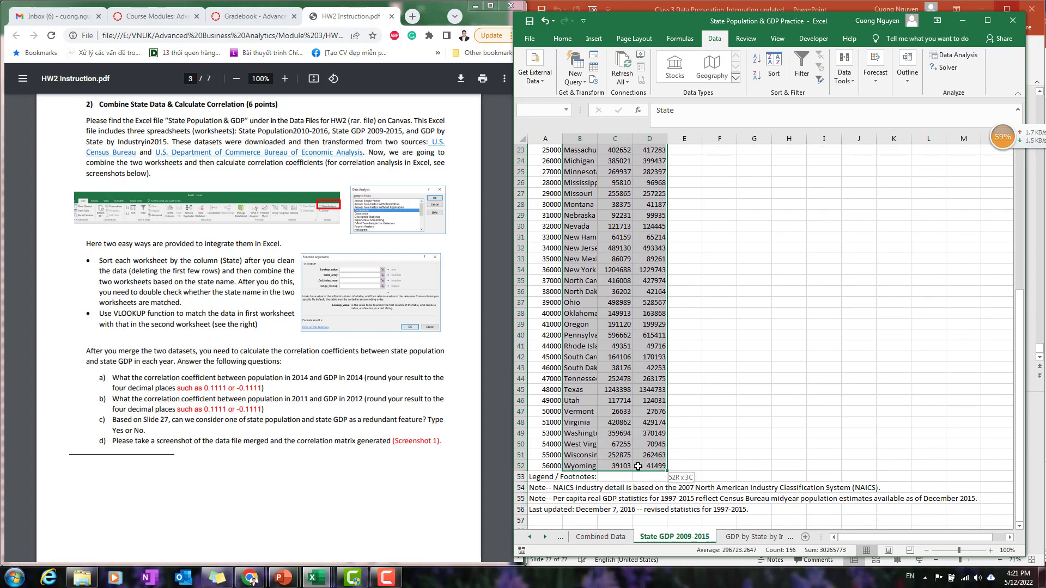
click(587, 322)
key(ctrl+Up)
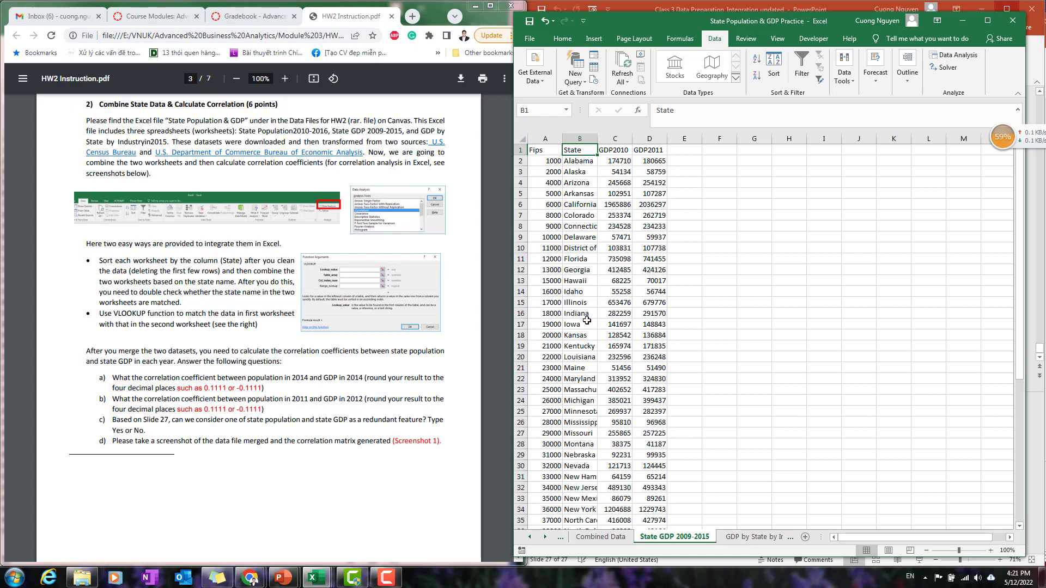
key(ctrl+shift+Right)
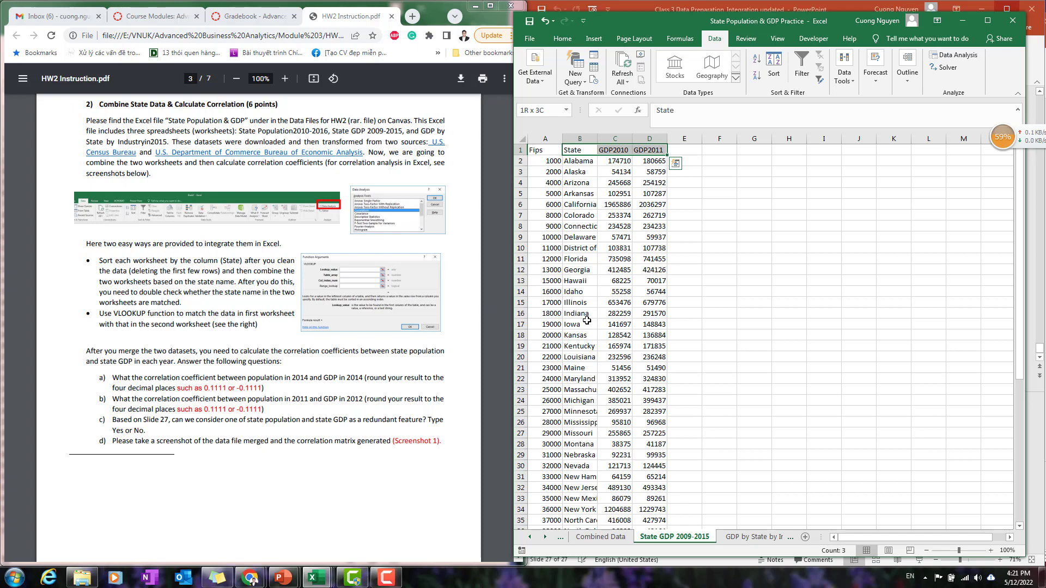
key(ctrl+shift+Down)
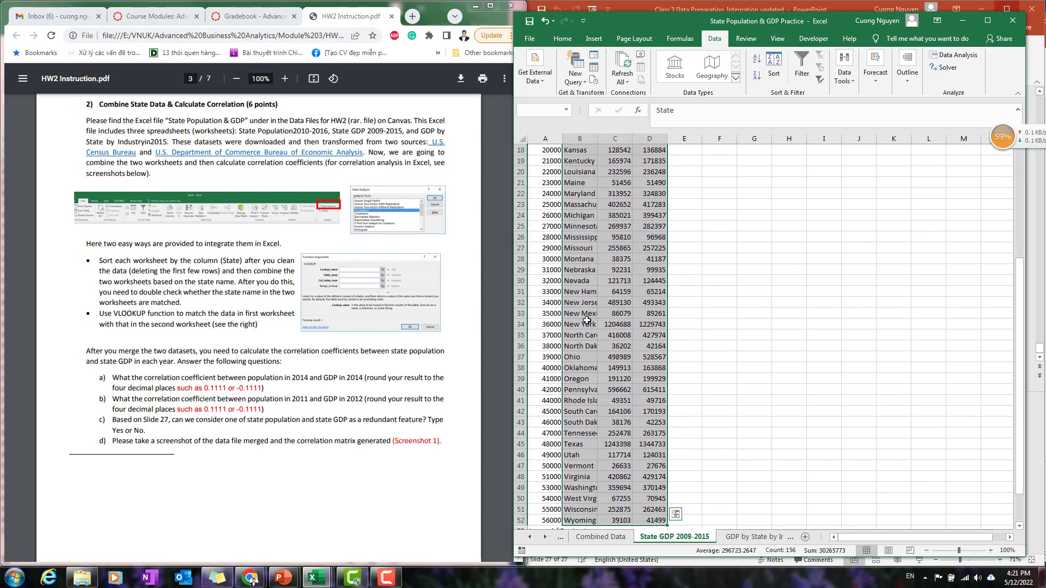
scroll(599, 320, up, 6)
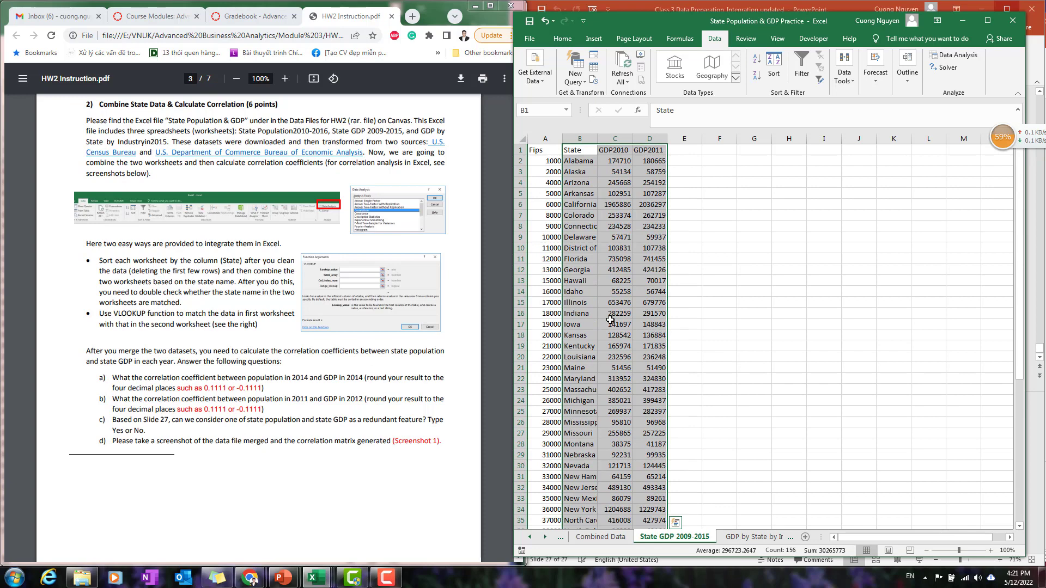
key(ctrl+c)
click(600, 537)
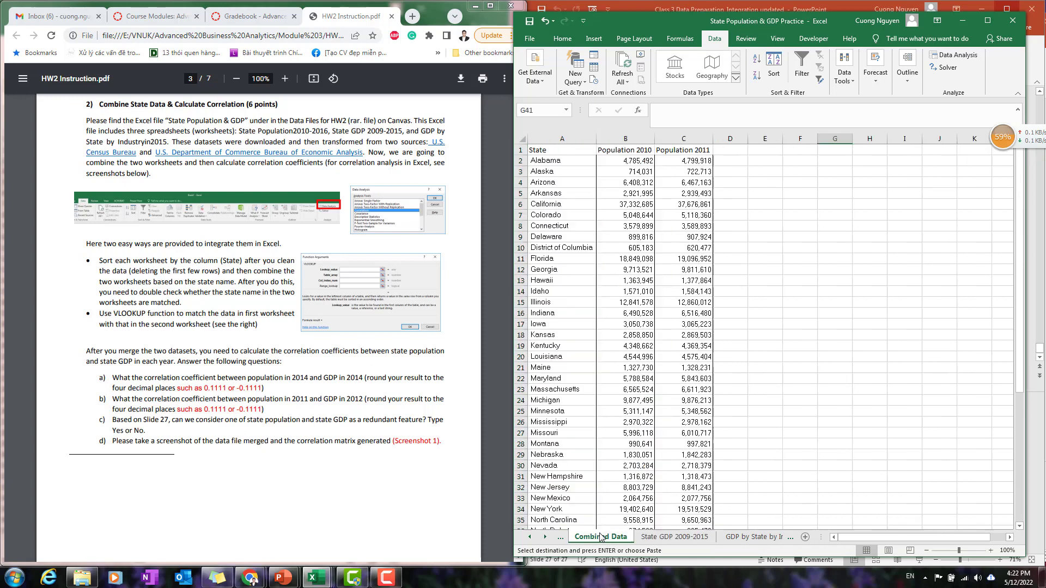
Step: Paste the copied State, GDP2010 and GDP2011 columns at J1 and widen the workbook window to show both data blocks
click(906, 150)
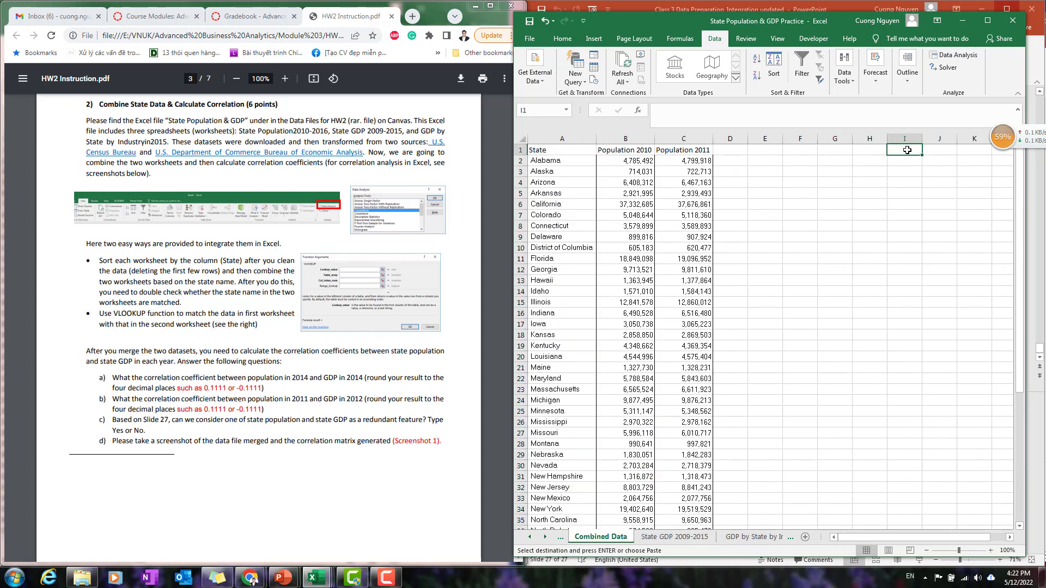
click(929, 154)
key(ctrl+v)
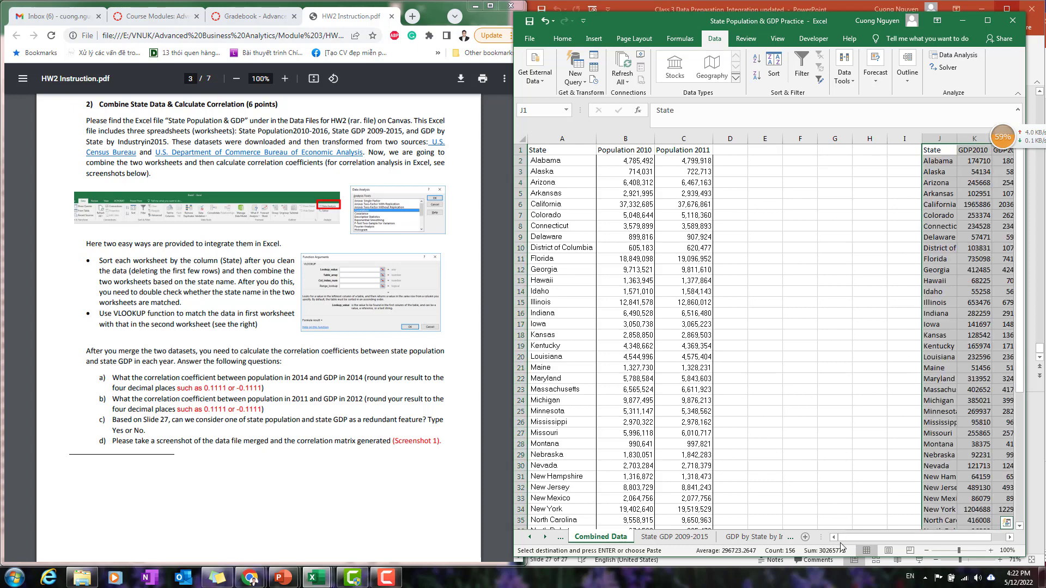
scroll(862, 535, right, 1)
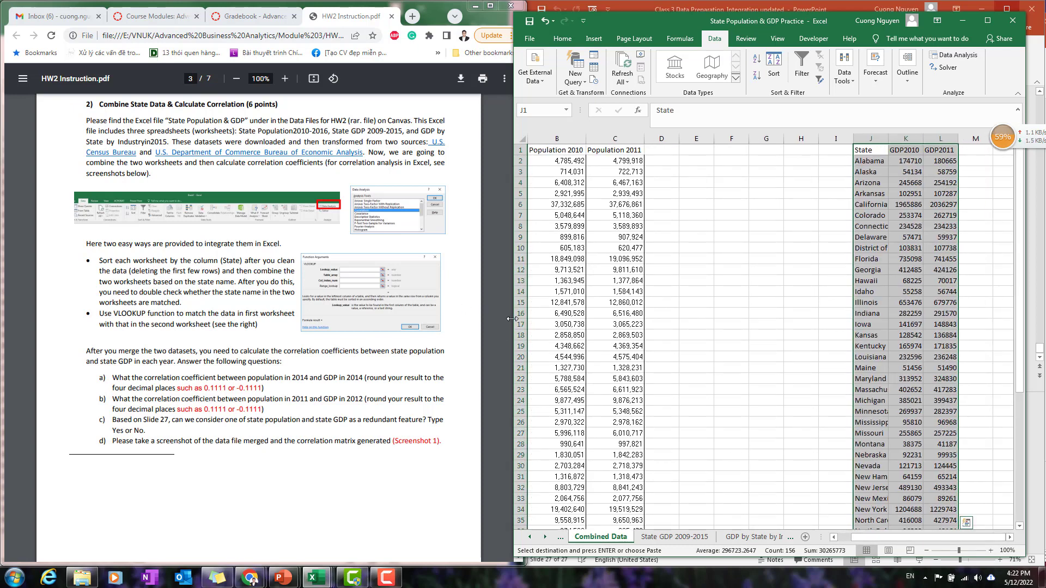
drag(512, 319, 483, 319)
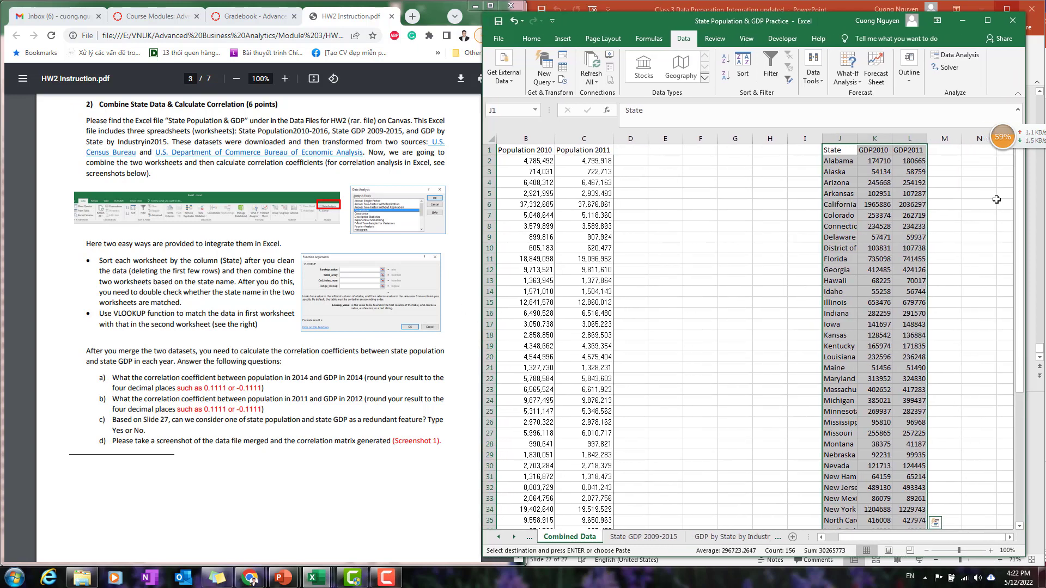
scroll(872, 526, left, 1)
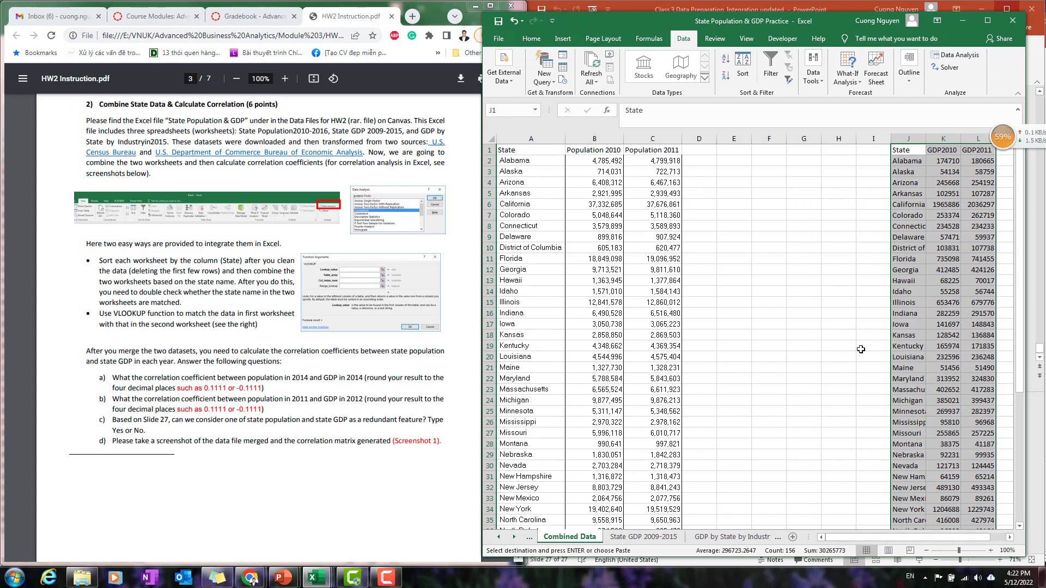
click(905, 163)
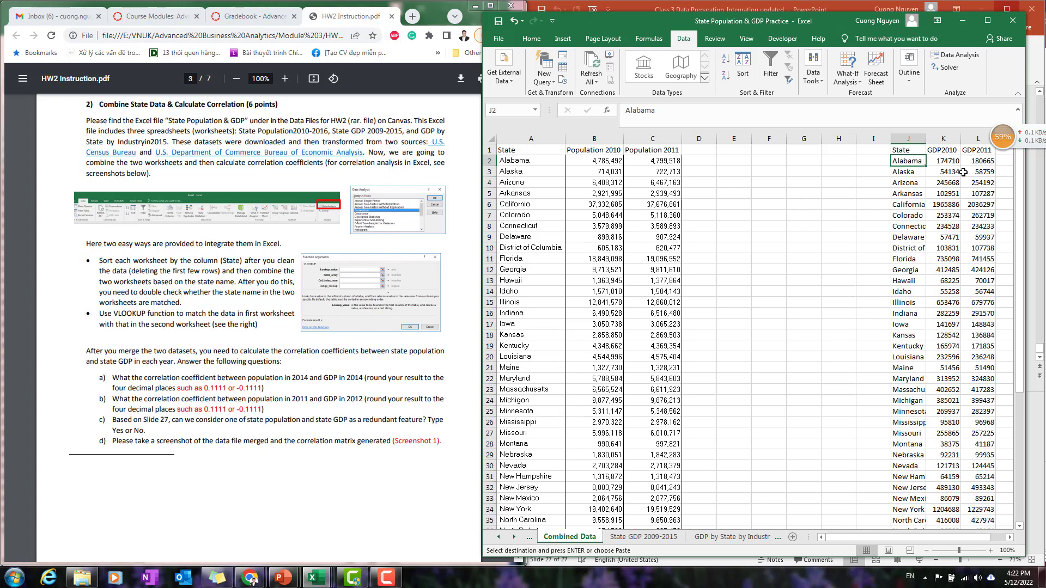
drag(945, 153, 972, 518)
scroll(697, 224, up, 5)
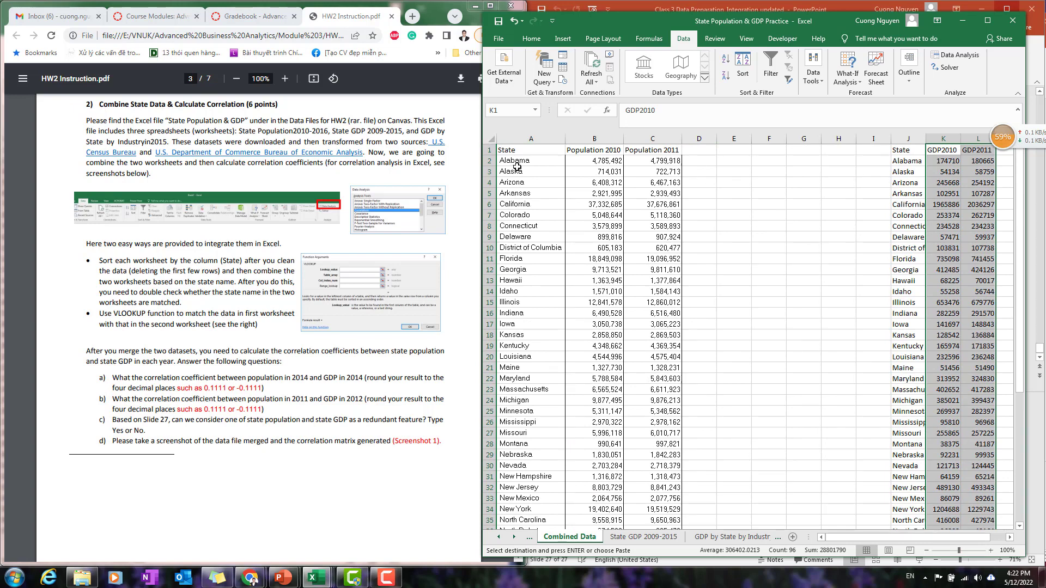
Step: Sort the pasted GDP block in columns J to L by State on cell values, A to Z, treating the first row as headers
click(906, 183)
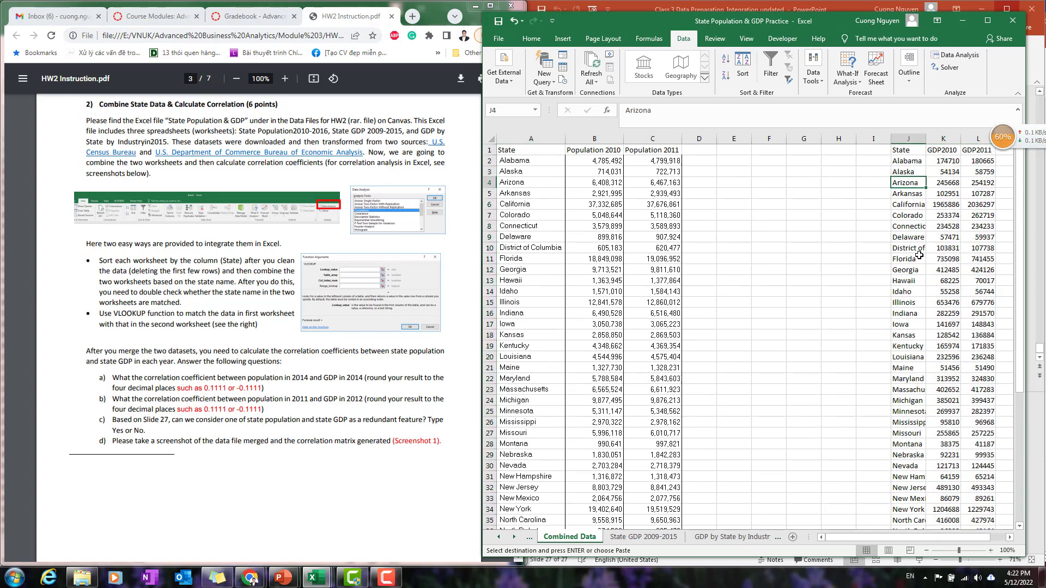
key(ctrl+a)
scroll(612, 436, down, 8)
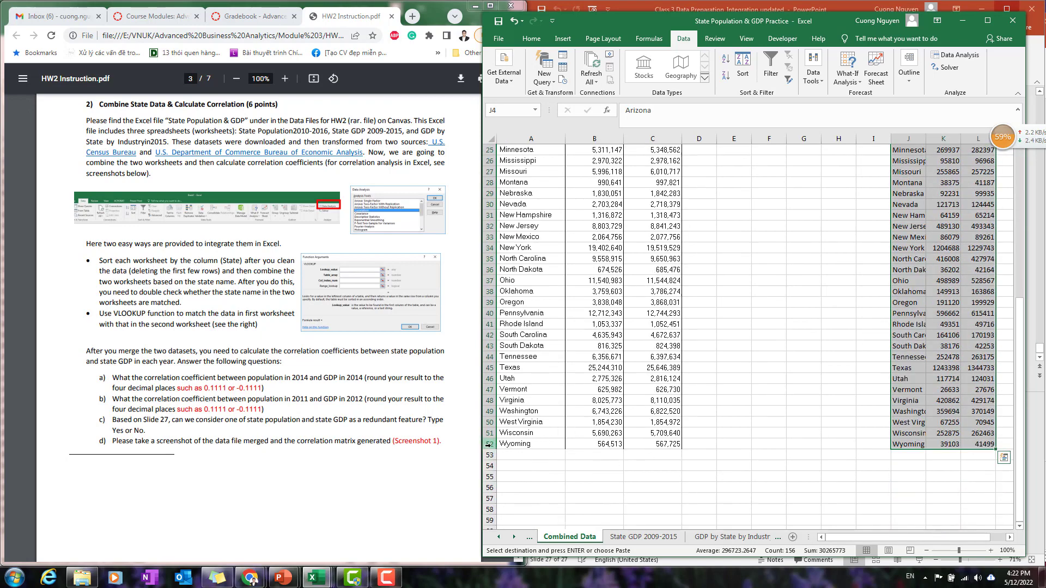
scroll(564, 419, up, 8)
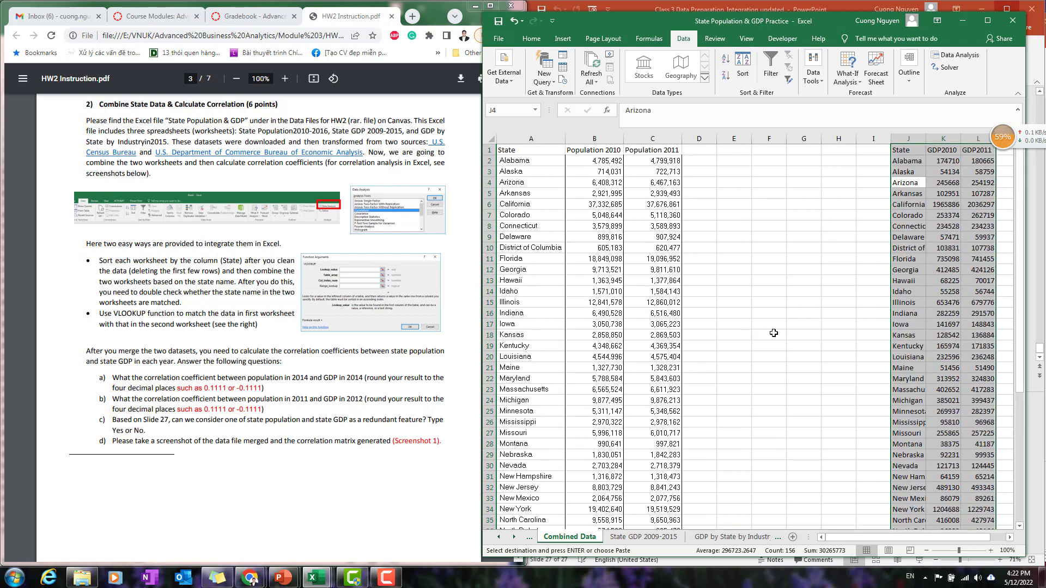
click(743, 67)
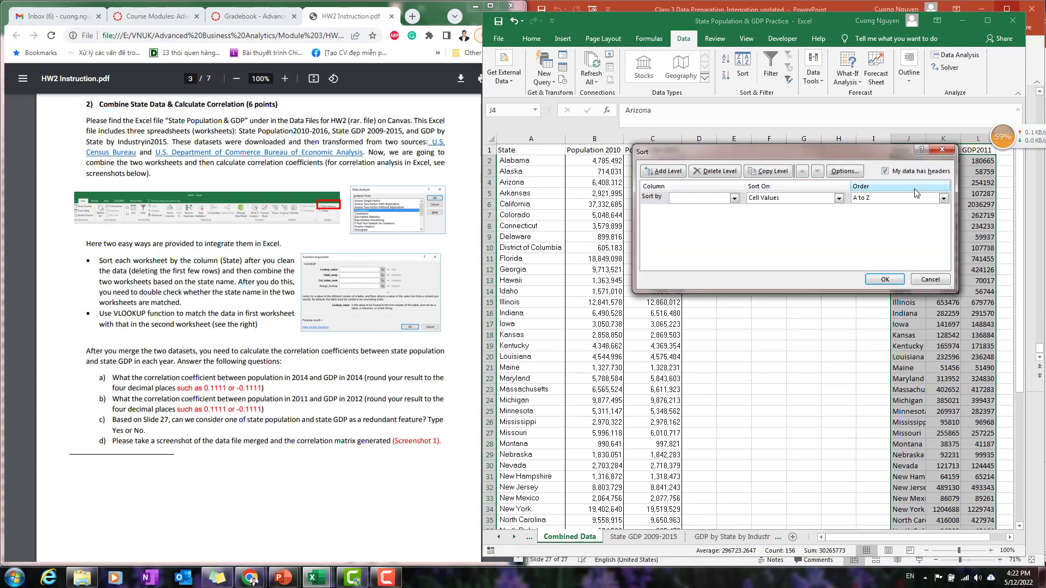
click(734, 198)
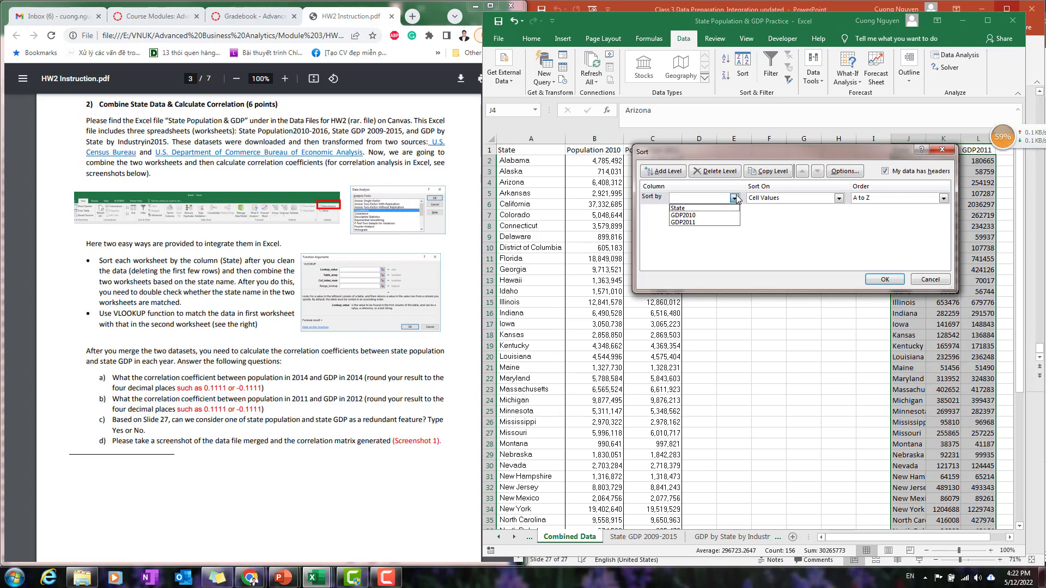
click(686, 208)
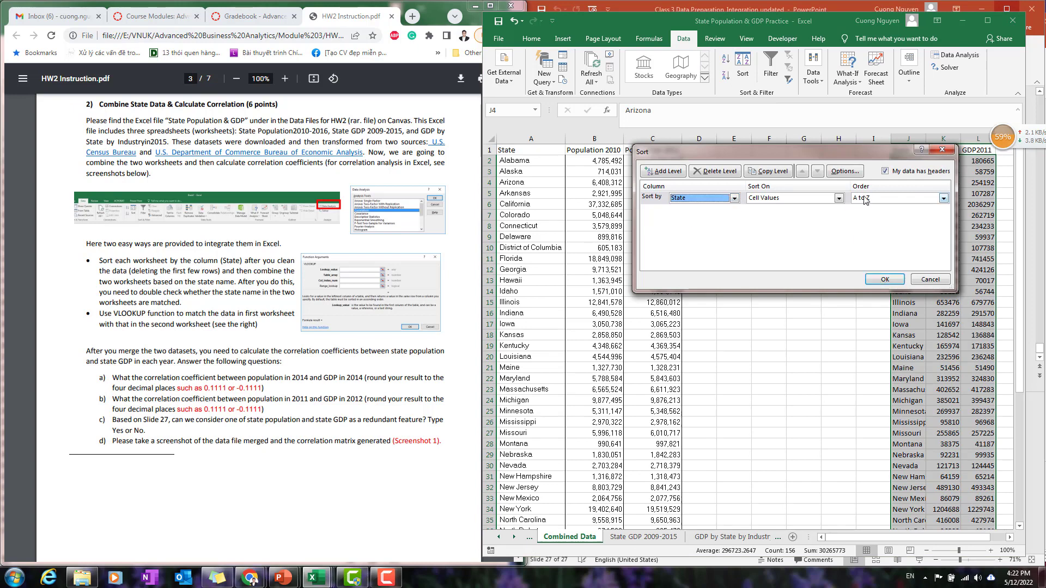
click(886, 281)
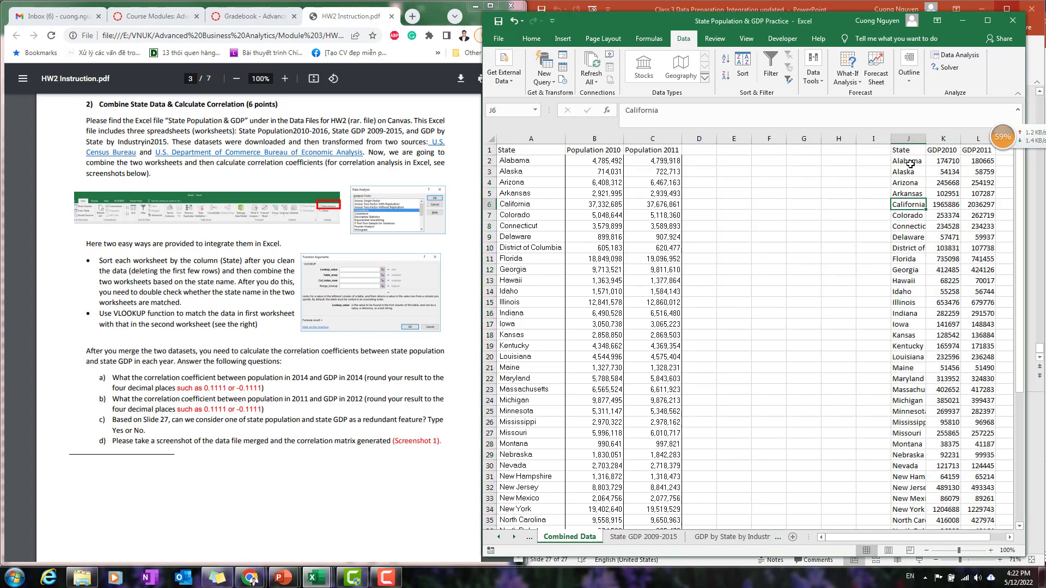
Step: Compare the state names in columns A and J row by row, checking the Texas, Ohio and Maryland rows
drag(907, 161, 915, 447)
drag(514, 377, 651, 380)
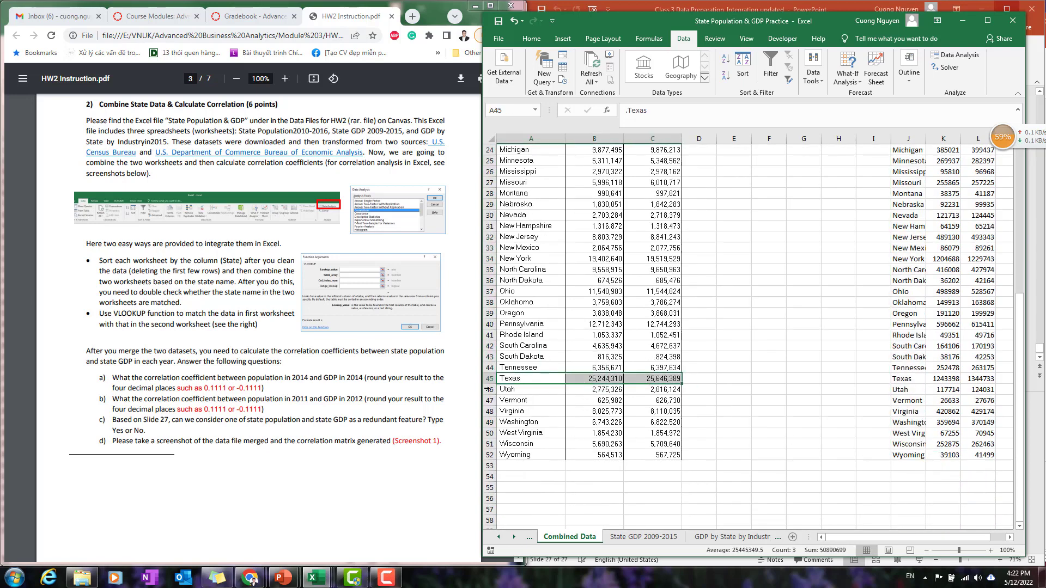
click(492, 377)
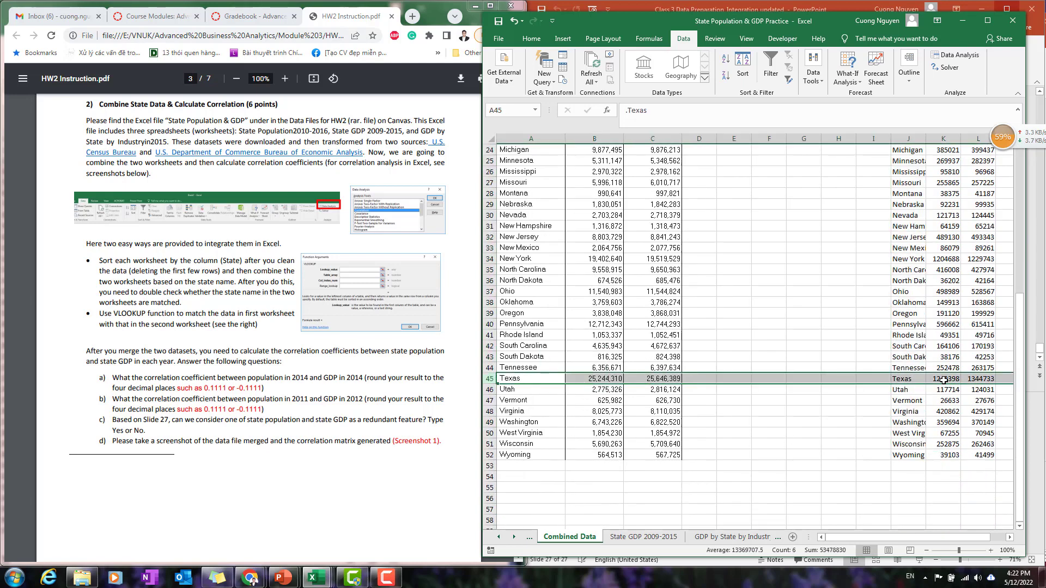
click(491, 292)
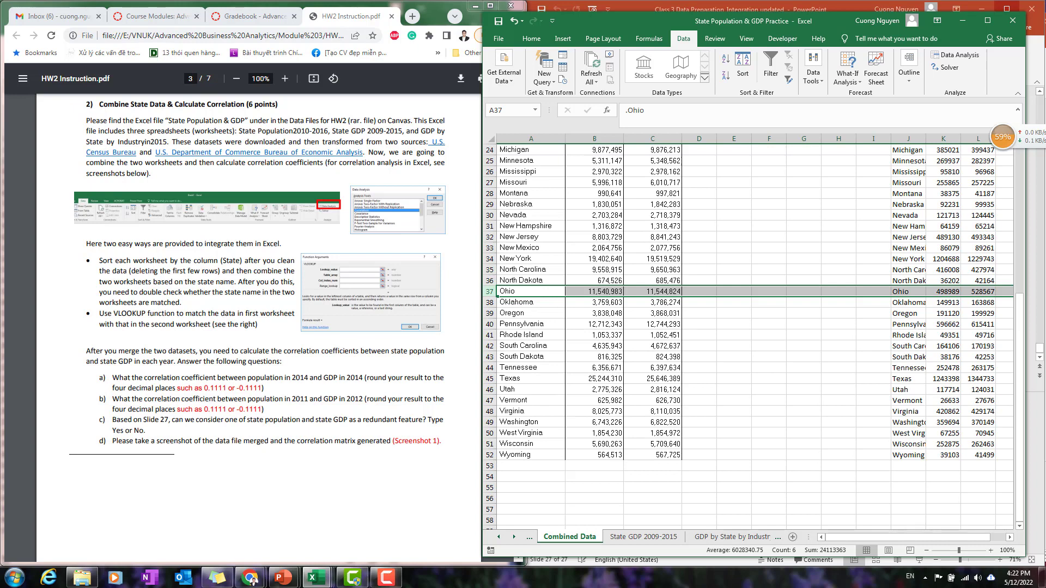
scroll(513, 258, up, 2)
scroll(513, 259, up, 1)
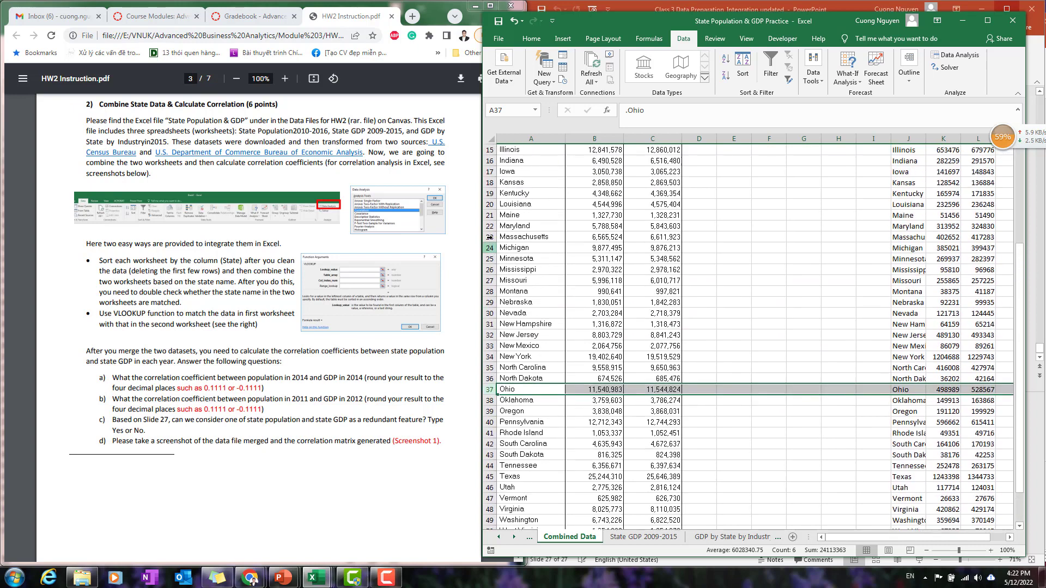
click(490, 226)
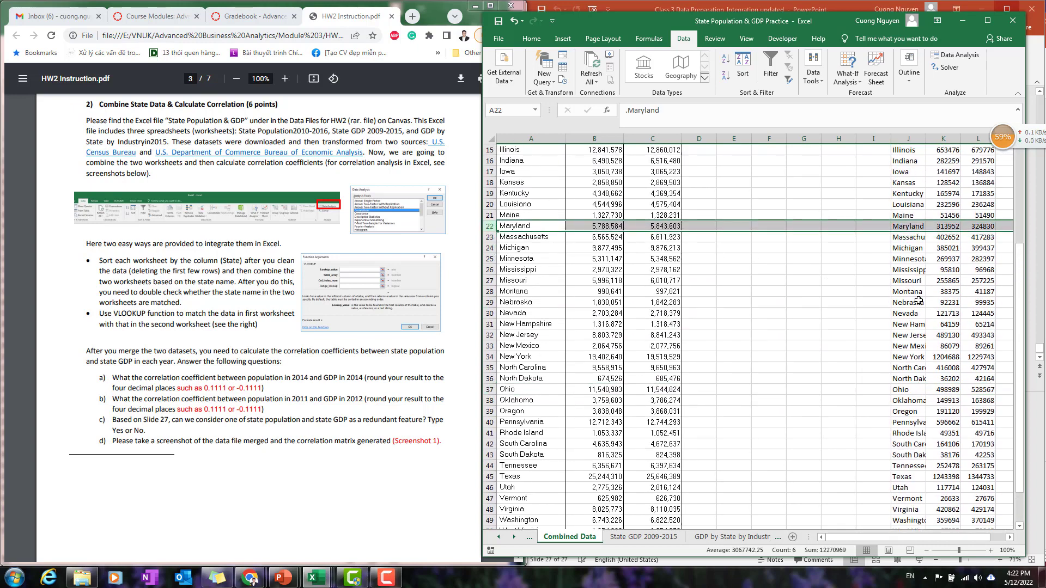
scroll(926, 272, up, 5)
Step: Copy the GDP2010 and GDP2011 columns, K1:L52, and paste them beside the population data starting at D1
click(946, 152)
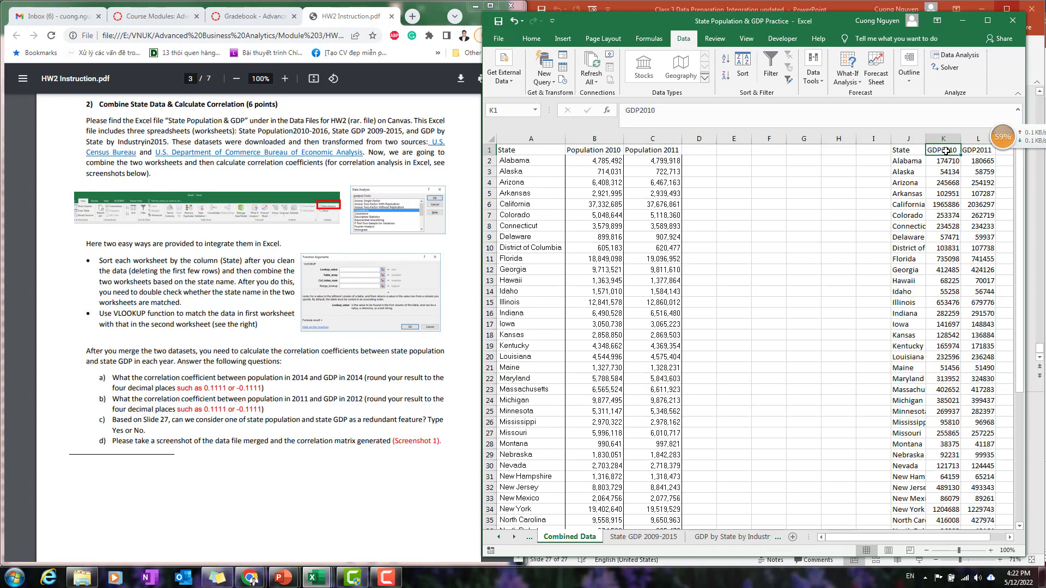
key(ctrl+shift+Right)
key(ctrl+shift+Down)
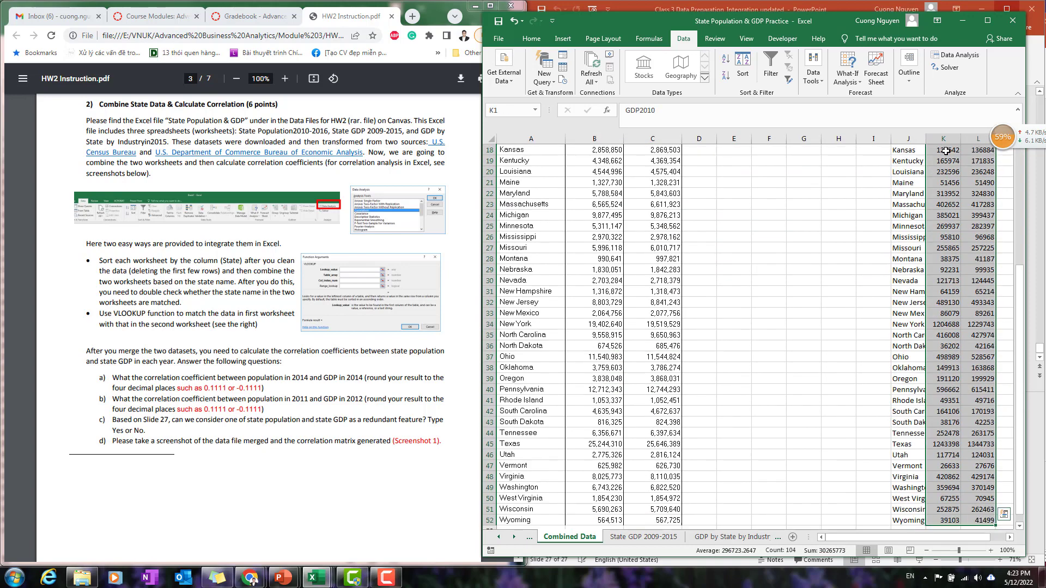
scroll(731, 178, up, 6)
key(ctrl+c)
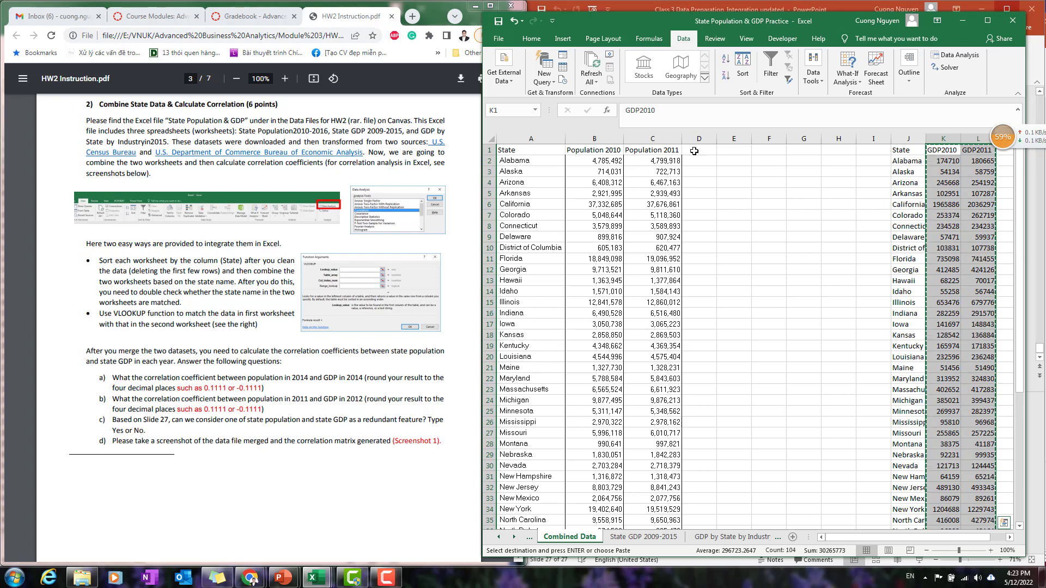
click(695, 152)
key(ctrl+v)
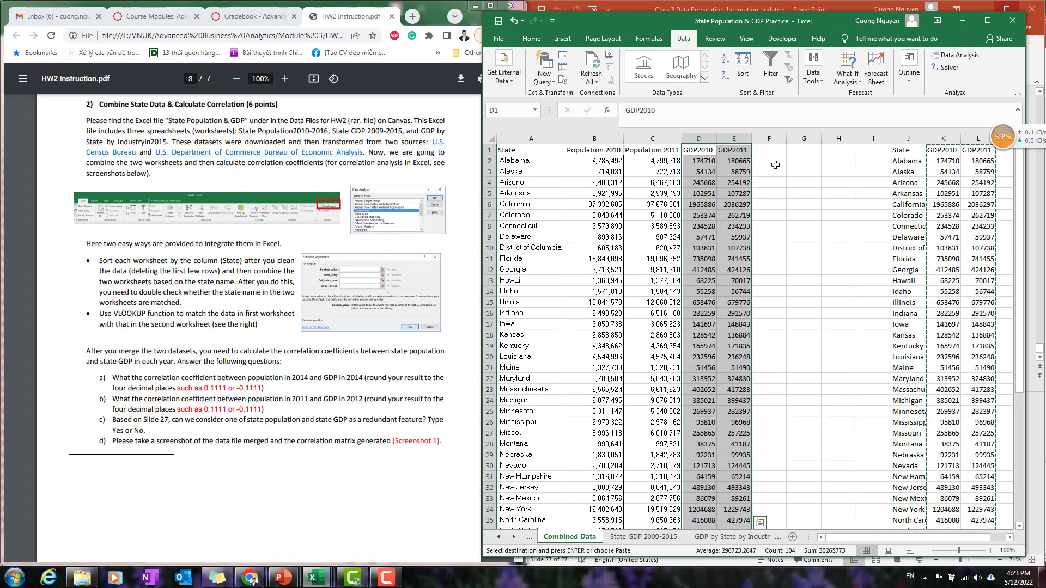
Step: Delete the redundant pasted columns J to L
drag(908, 138, 977, 138)
right_click(975, 140)
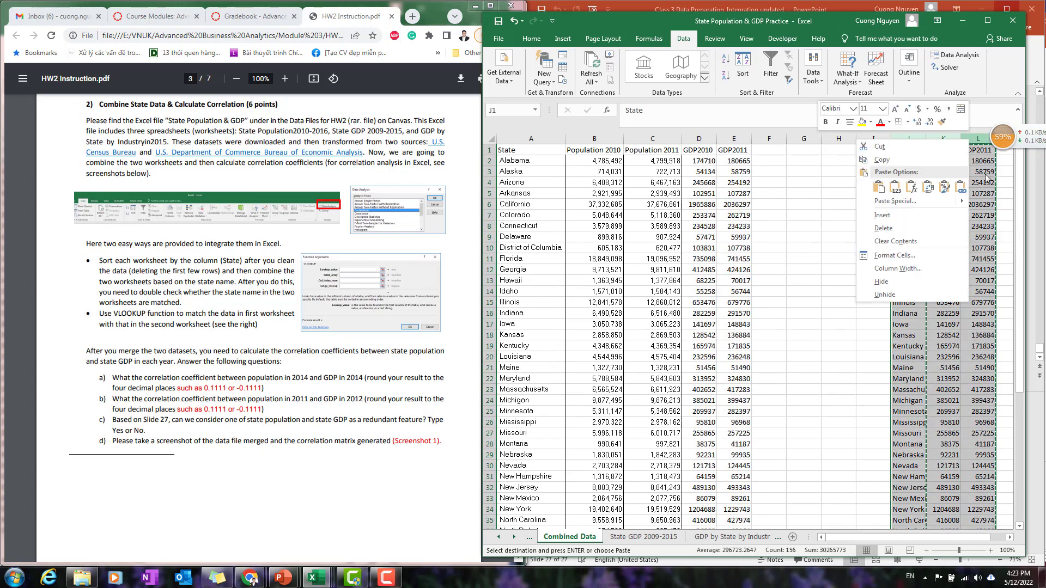
click(893, 227)
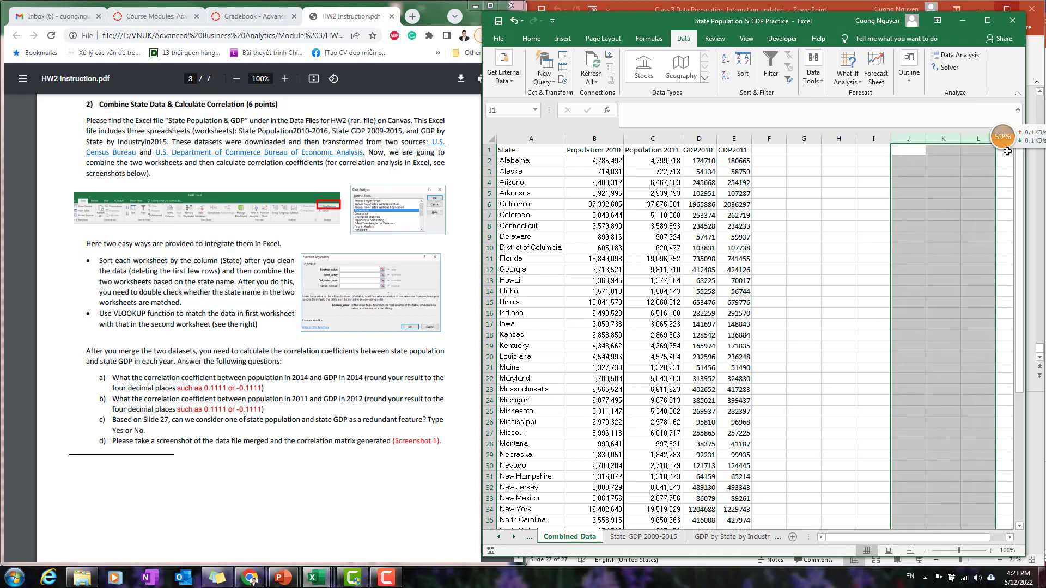
click(872, 257)
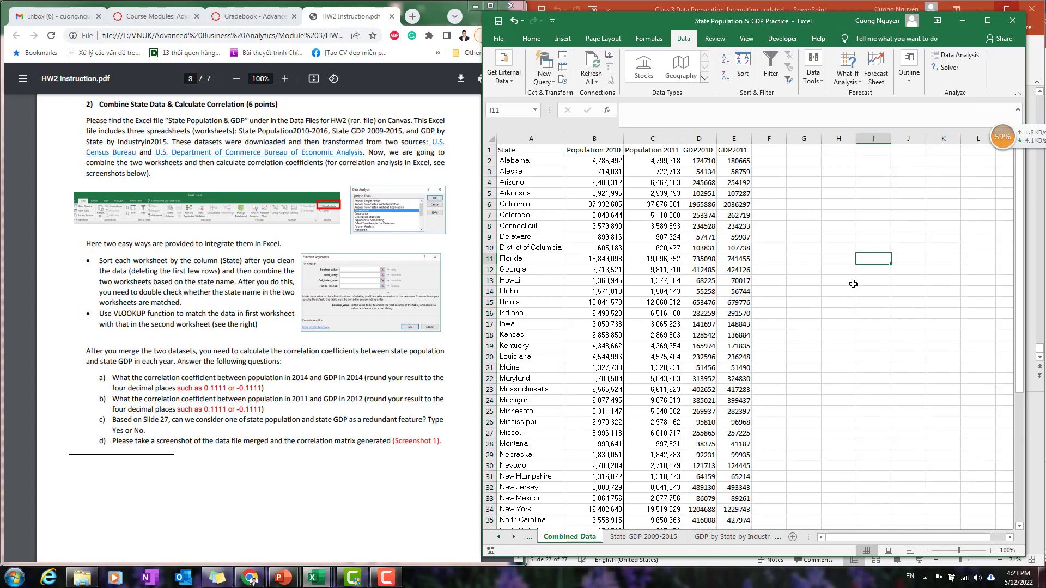
Step: Format the combined population and GDP range in columns A to E as a table with headers, using the green banded Medium style
click(561, 248)
key(ctrl+a)
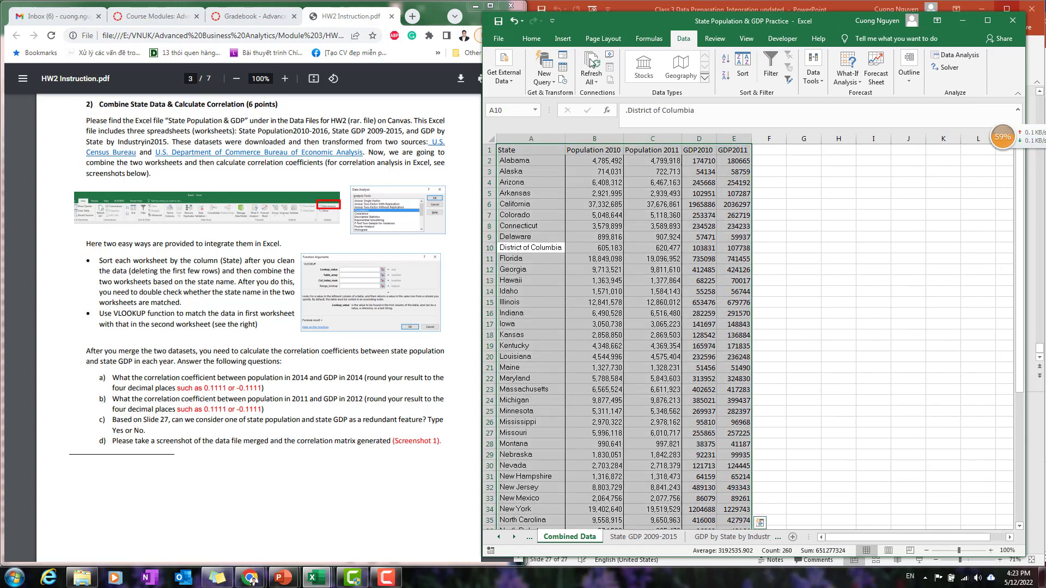
click(531, 38)
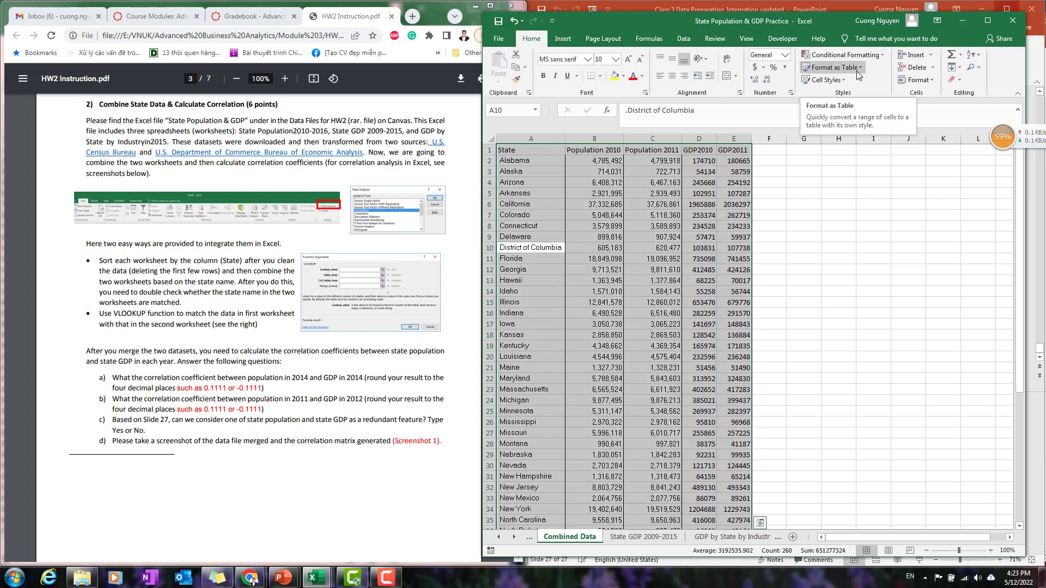
click(856, 67)
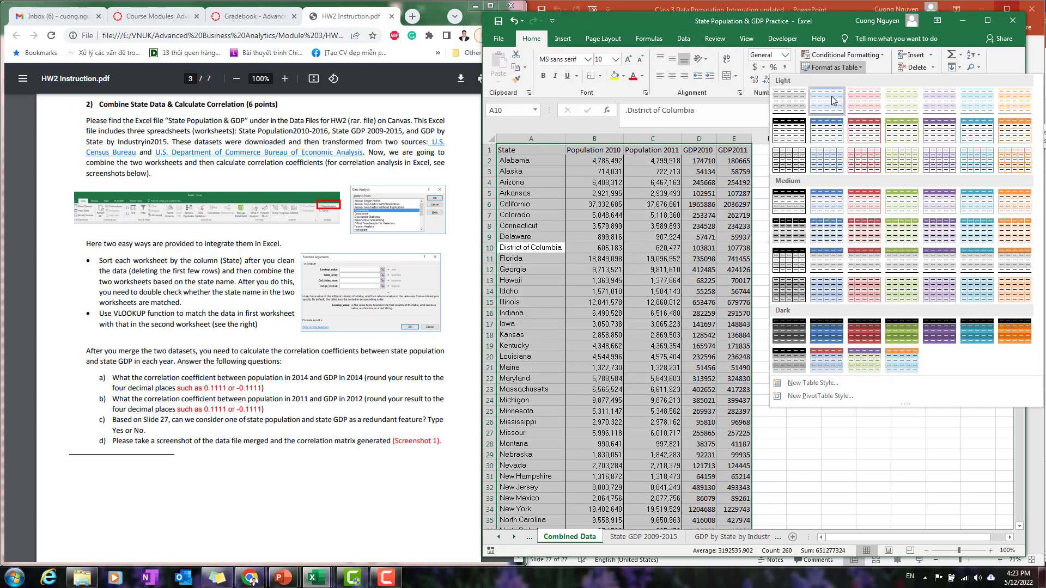
click(902, 203)
click(787, 241)
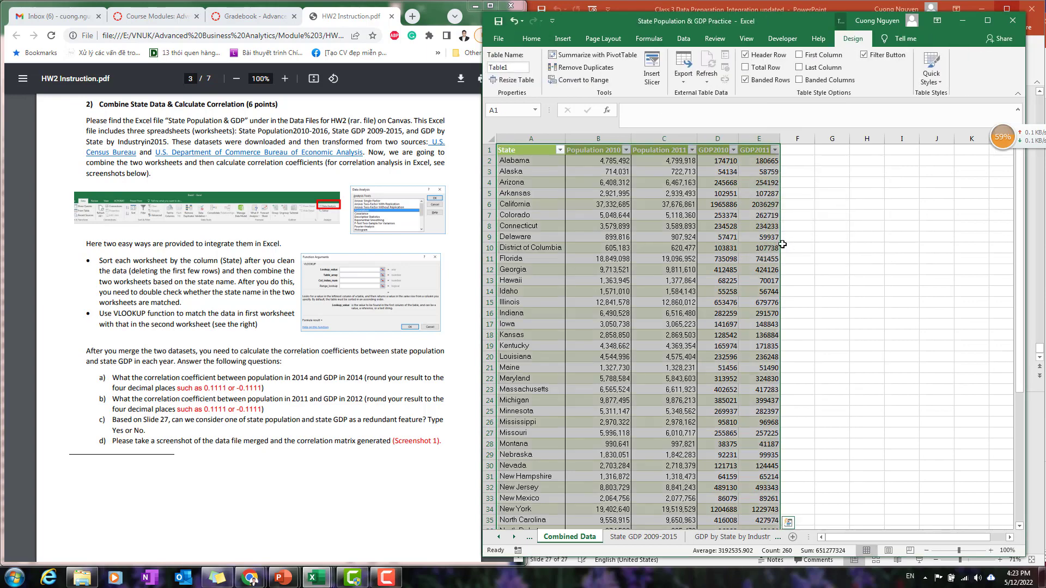
click(872, 269)
scroll(708, 342, down, 5)
scroll(708, 342, up, 5)
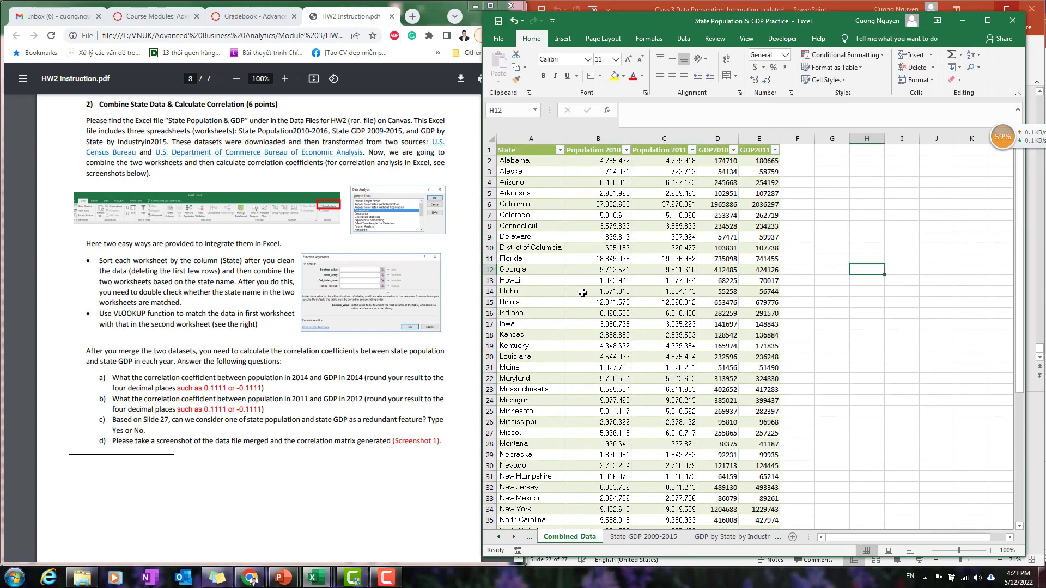
Step: Set the font of all data rows in the table to Times New Roman
click(599, 291)
key(ctrl+a)
click(566, 61)
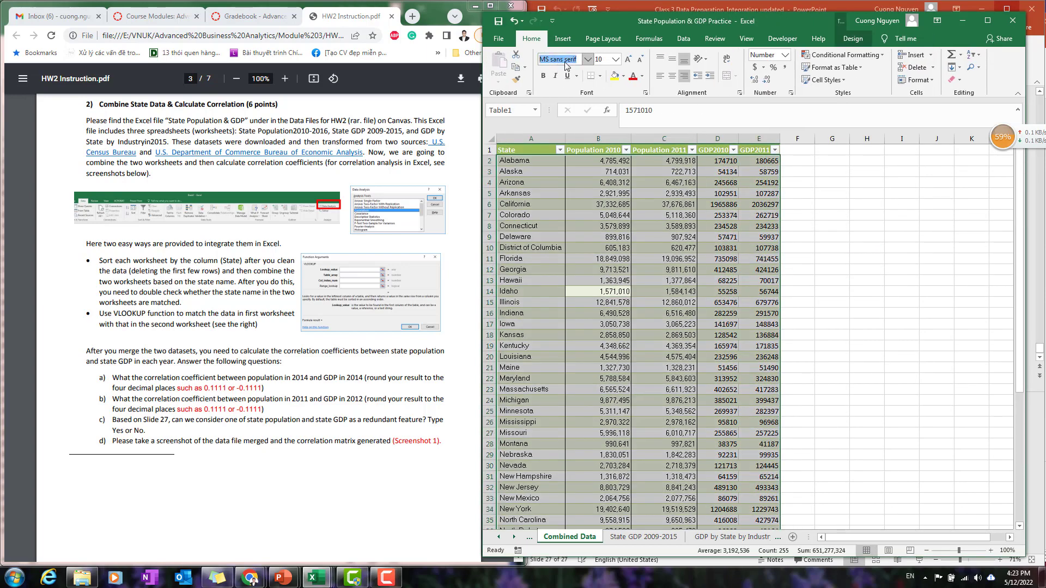
text(Times New Roman)
key(Return)
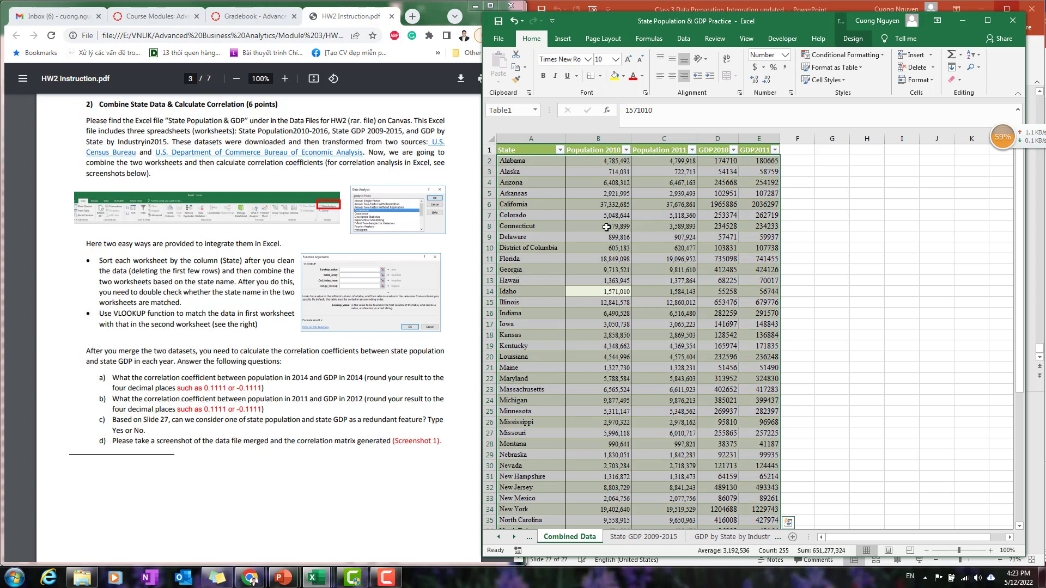
click(745, 244)
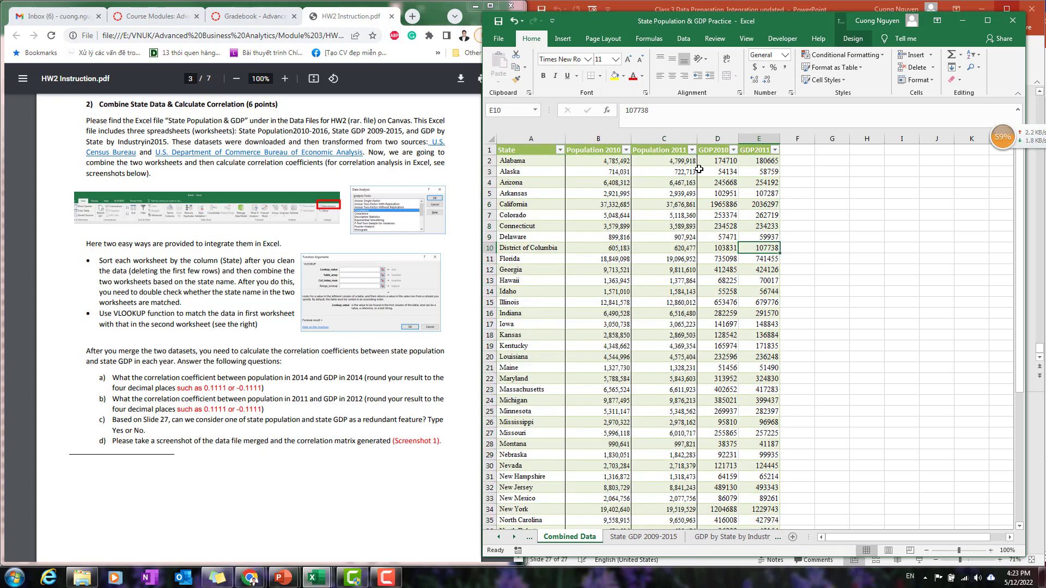
Step: Apply the comma number style to all GDP2010 and GDP2011 values and autofit columns D and E
click(727, 163)
shift+click(757, 166)
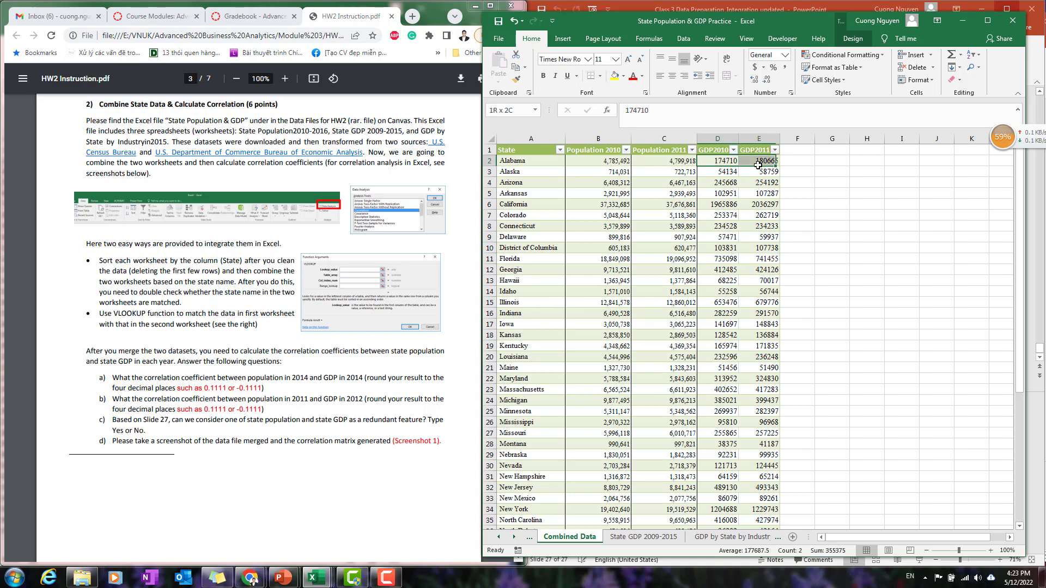
key(ctrl+shift+Down)
scroll(794, 301, up, 6)
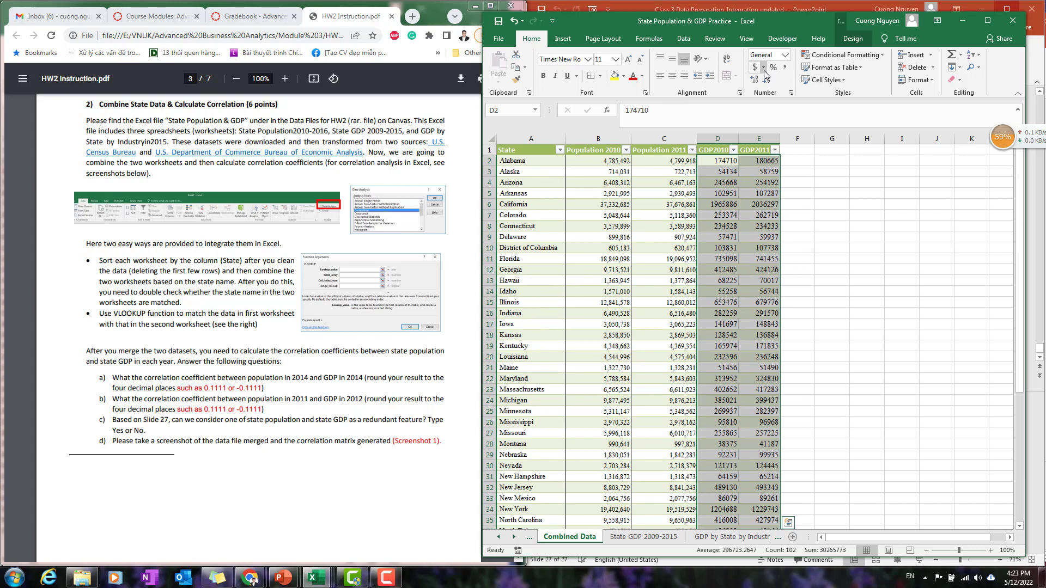
click(785, 69)
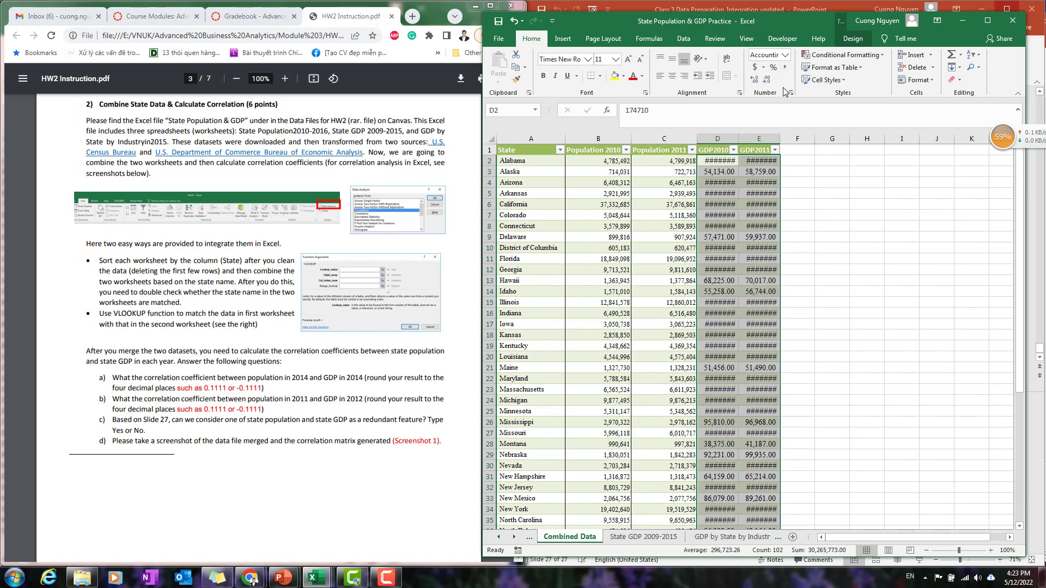
double_click(738, 139)
double_click(788, 139)
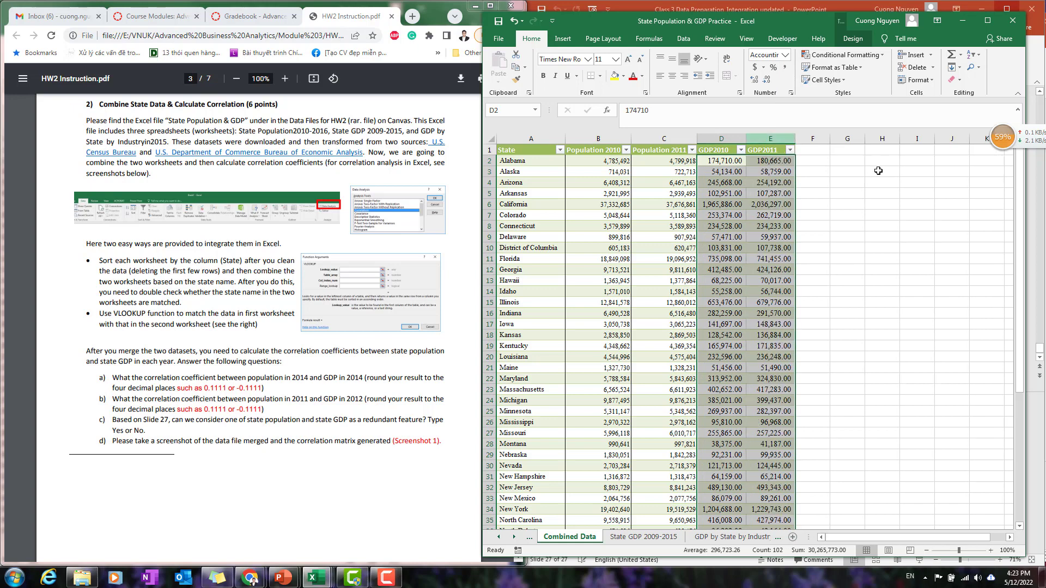
click(847, 215)
drag(719, 161, 761, 195)
click(718, 357)
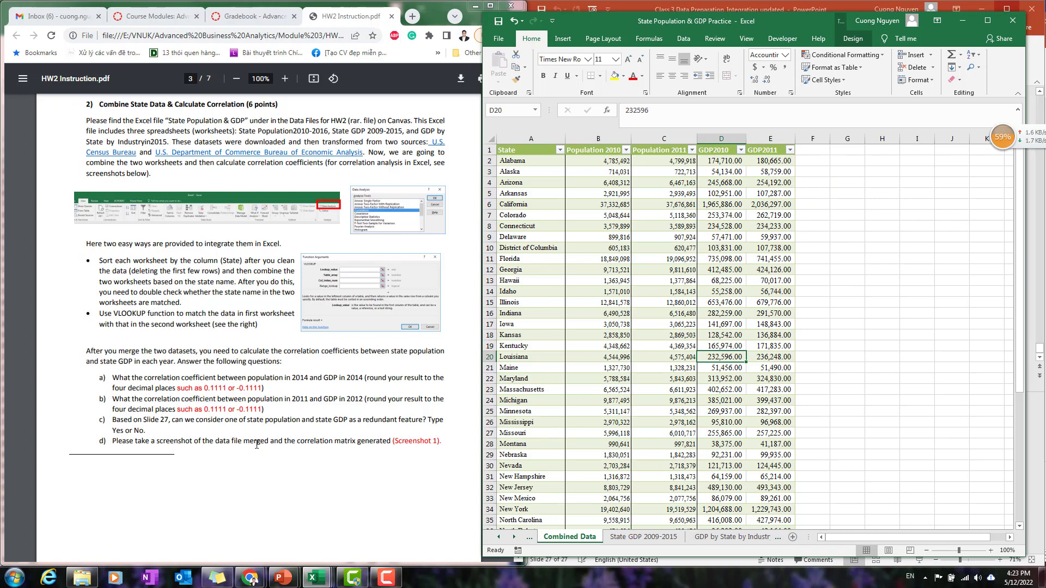
Step: Read the HW2 instruction on calculating correlation coefficients between state population and state GDP after merging the datasets
click(134, 303)
scroll(207, 328, down, 1)
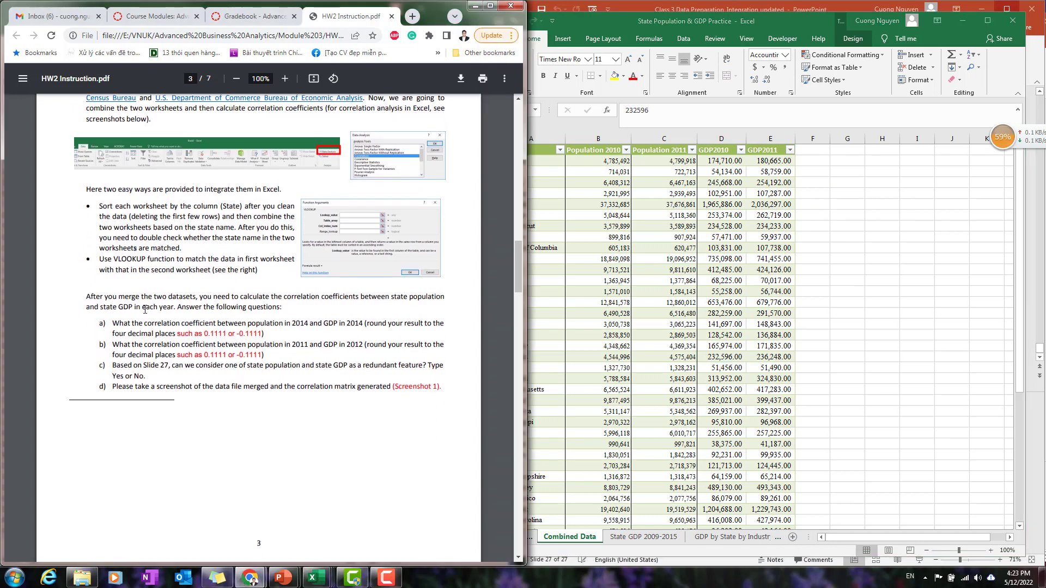
drag(109, 298, 266, 307)
click(289, 307)
mouse_move(287, 577)
drag(282, 298, 414, 299)
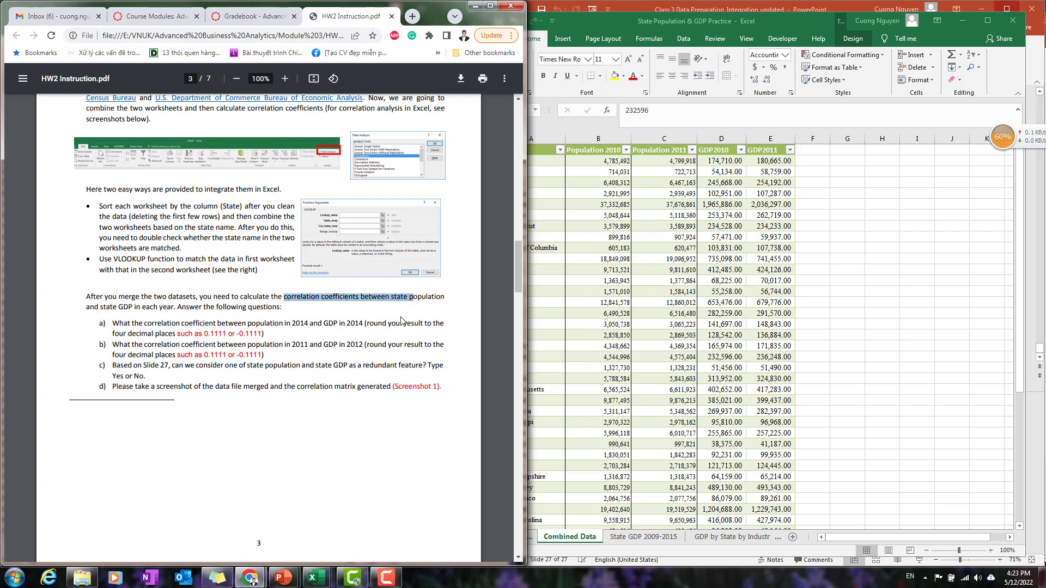
click(134, 307)
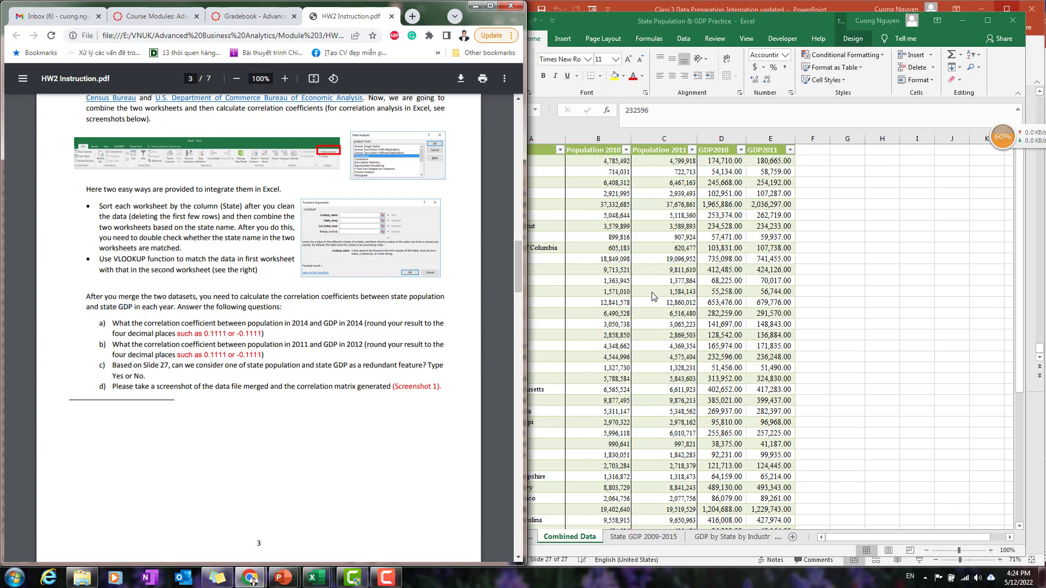
Step: Switch back to Excel, select the population and GDP data B1:E52 on Combined Data, and maximize the workbook window
key(alt+Tab)
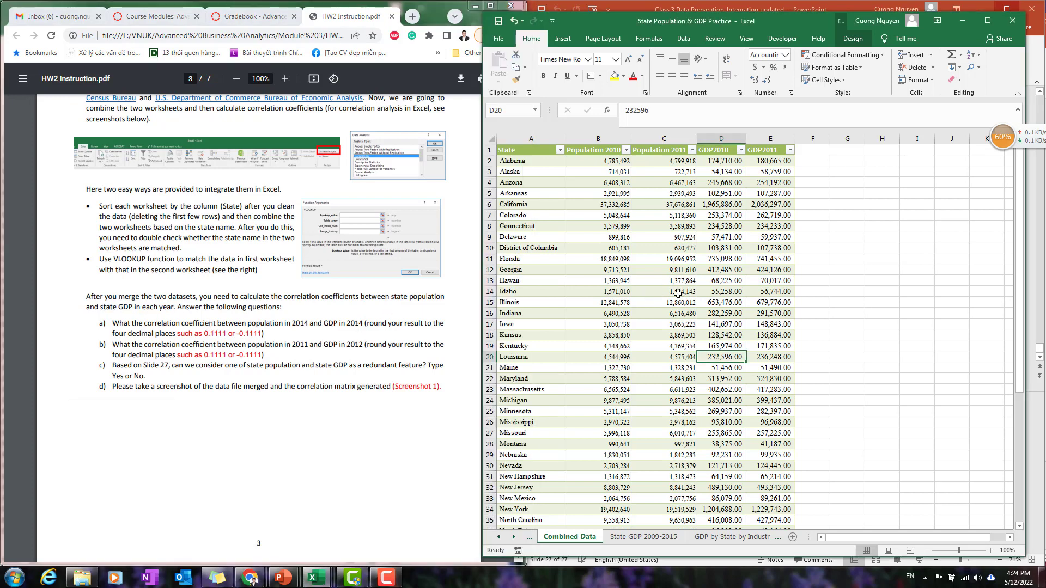
click(599, 148)
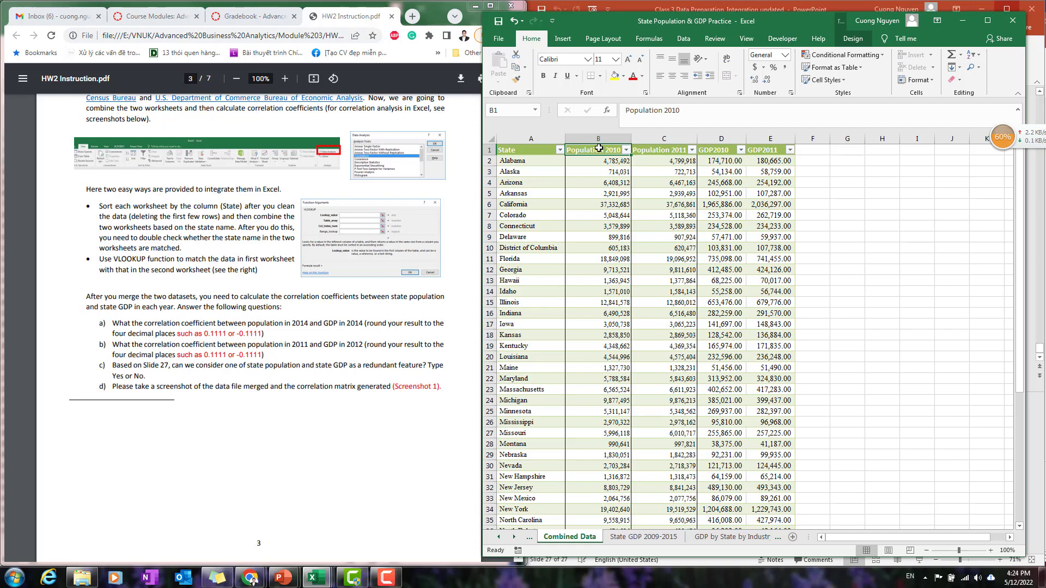
key(ctrl+shift+Right)
key(ctrl+shift+Down)
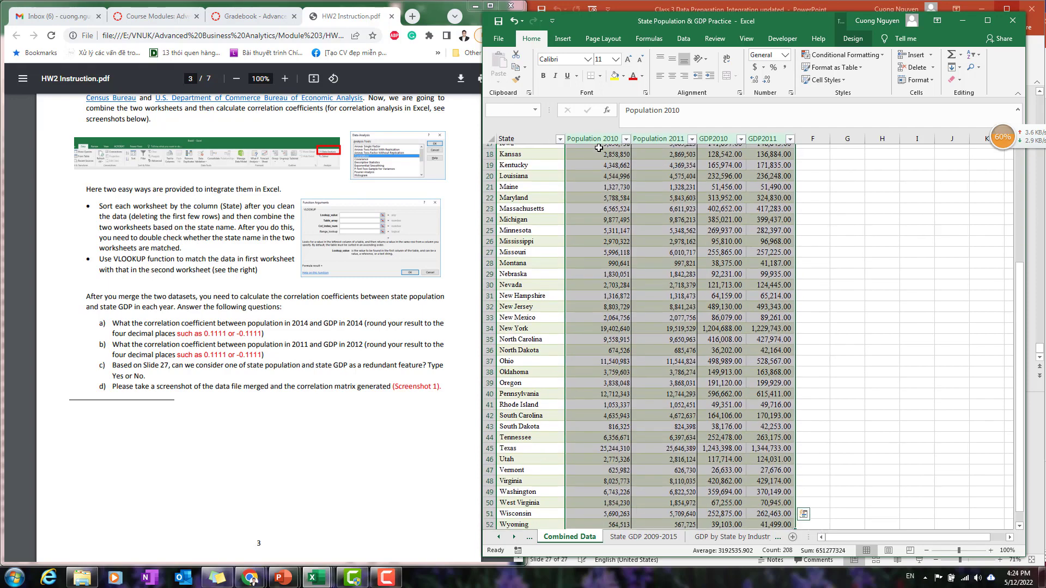
scroll(795, 349, up, 6)
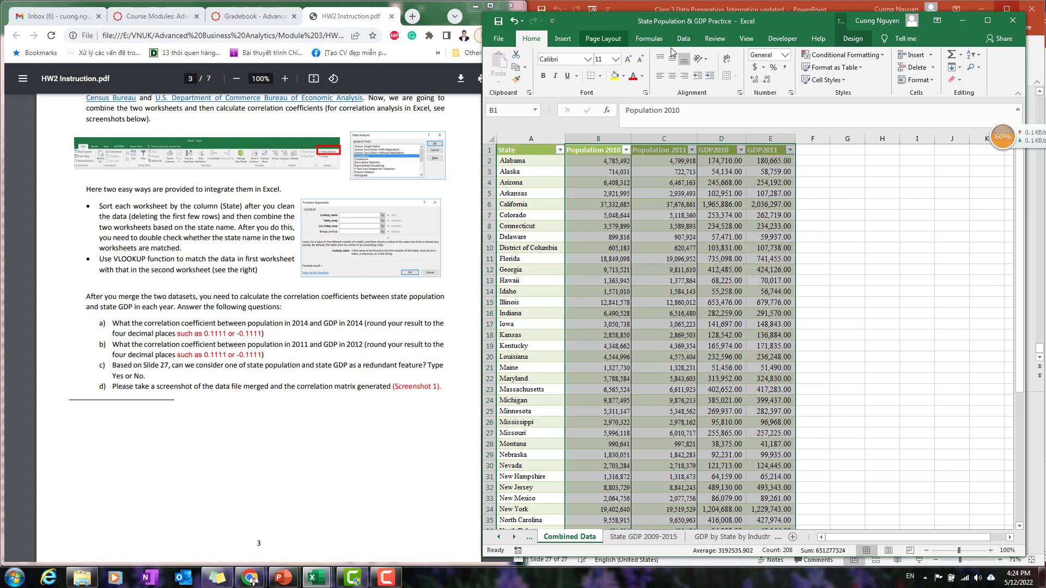
click(685, 41)
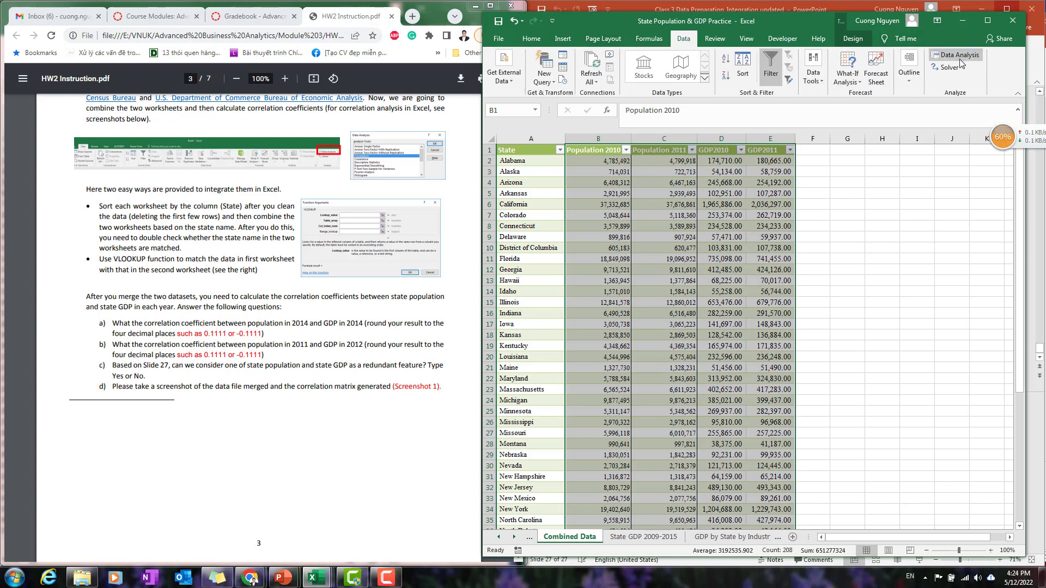
click(988, 22)
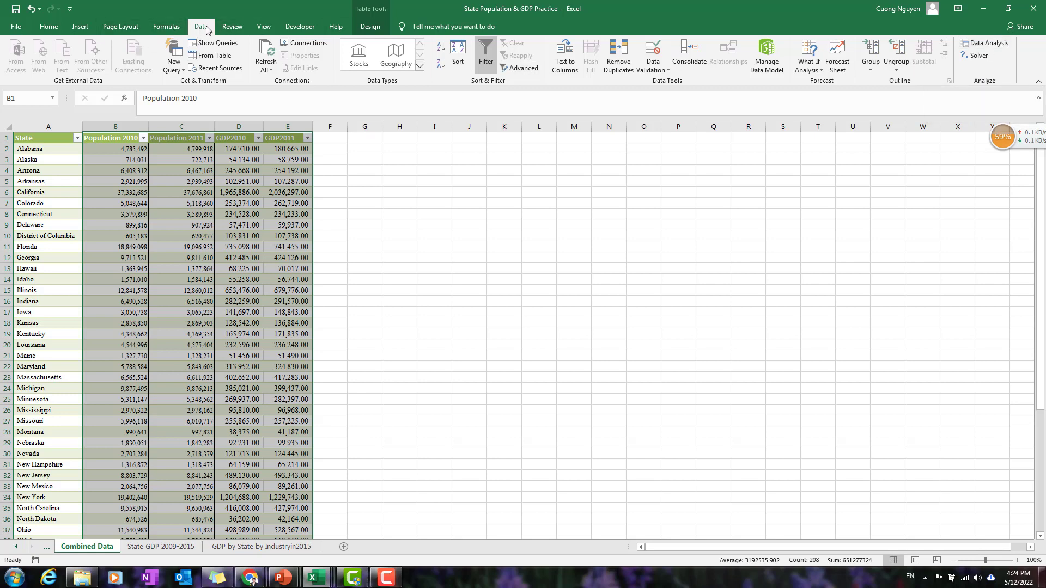
Step: Demonstrate ticking Analysis ToolPak and Solver Add-in in the Excel add-ins list, and close it without applying changes
click(16, 27)
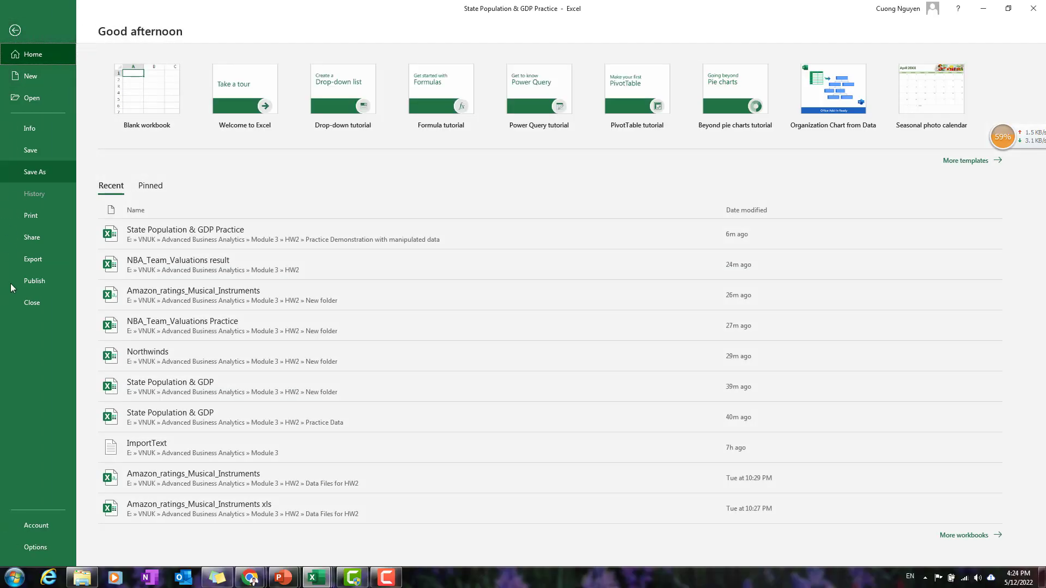
click(41, 548)
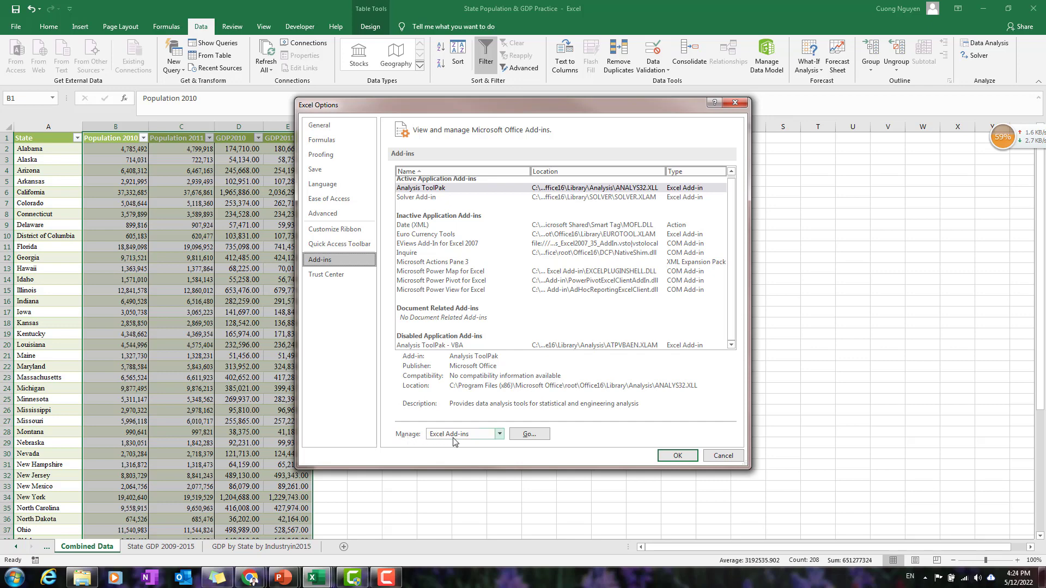
click(528, 435)
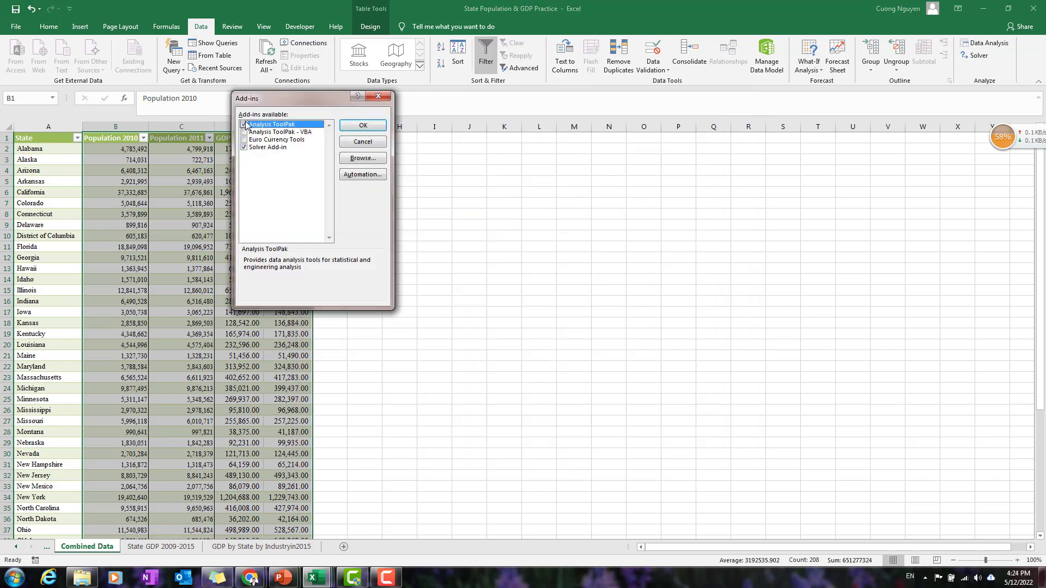
click(245, 148)
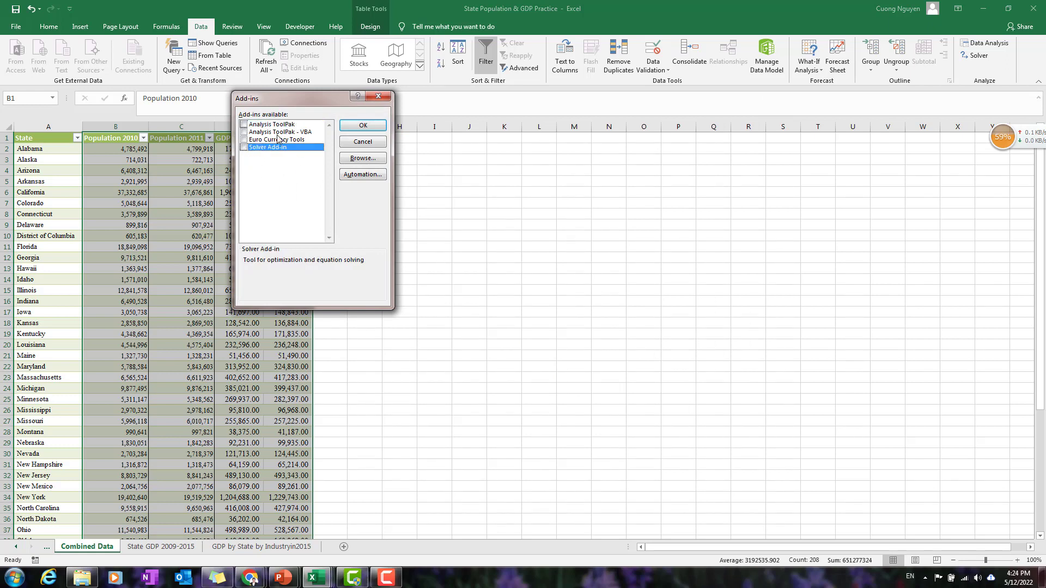
click(244, 124)
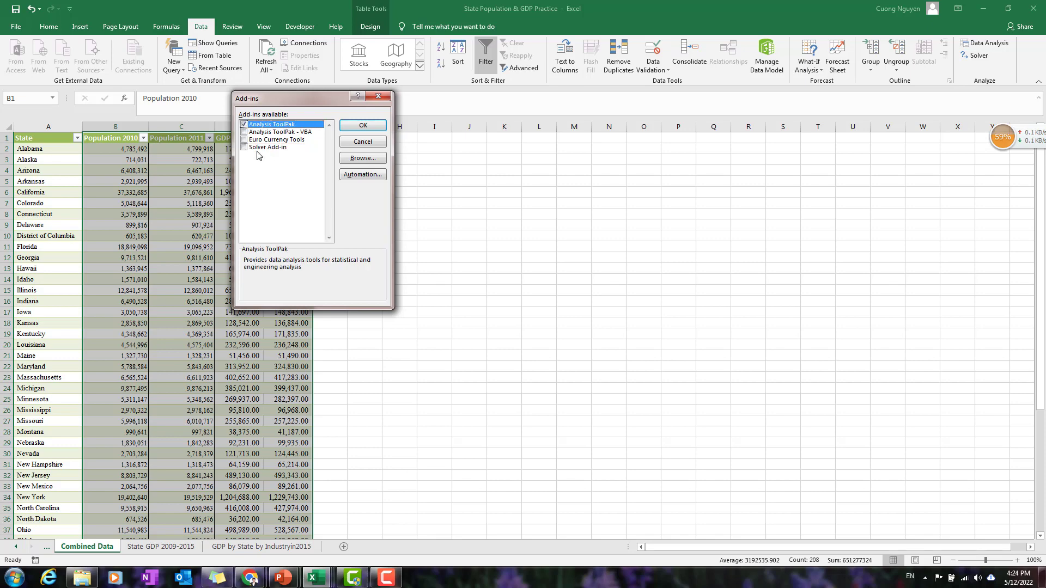
click(244, 148)
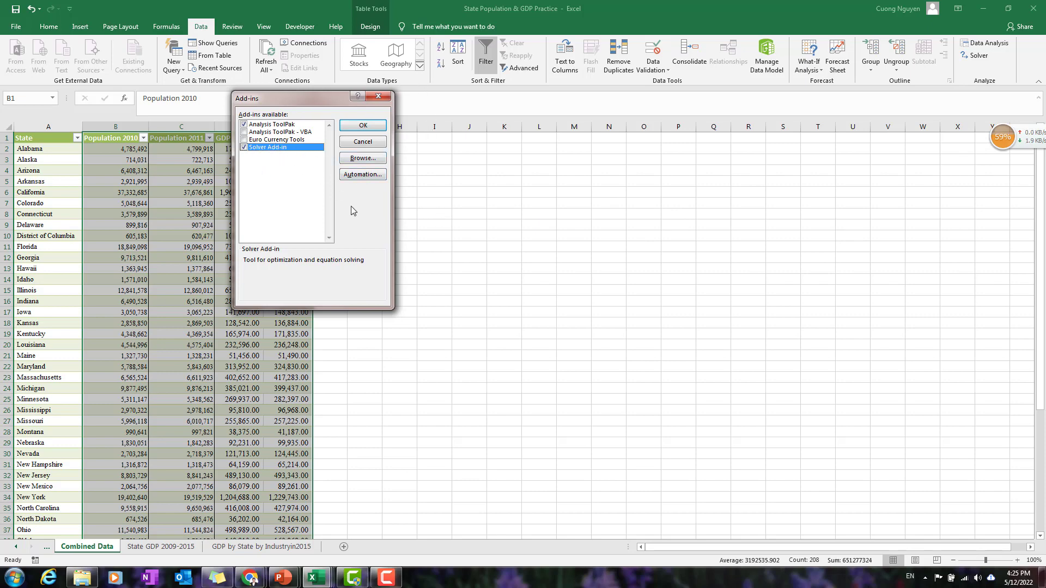
click(385, 97)
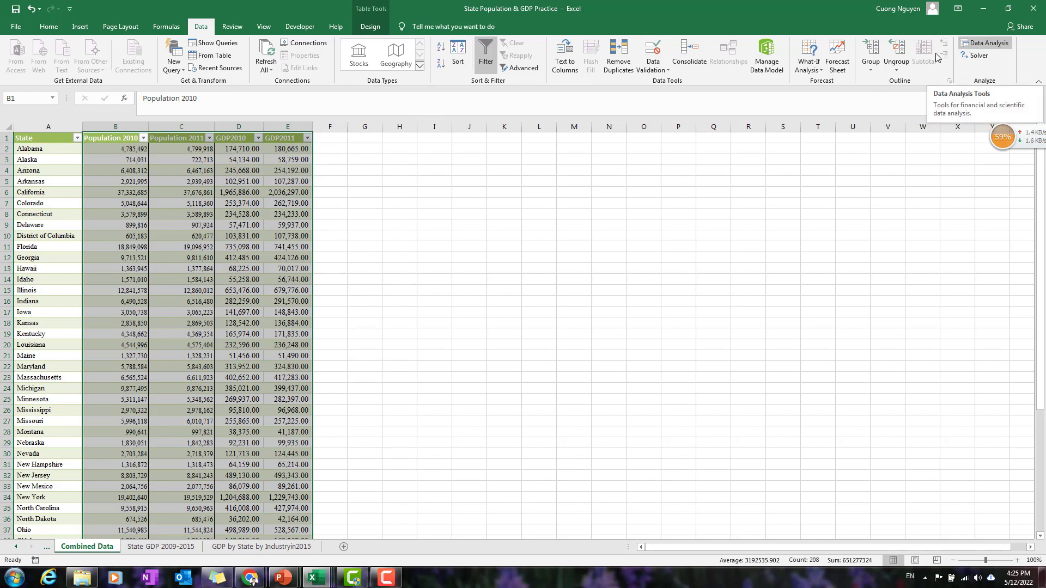
Step: Start the Correlation tool from the Data Analysis tools
click(168, 27)
click(201, 26)
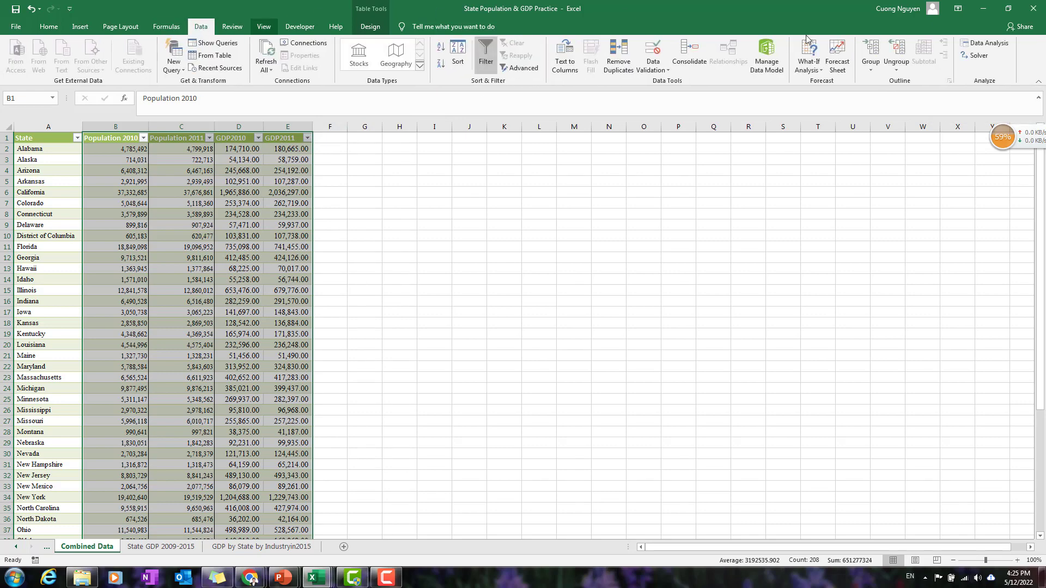
click(979, 47)
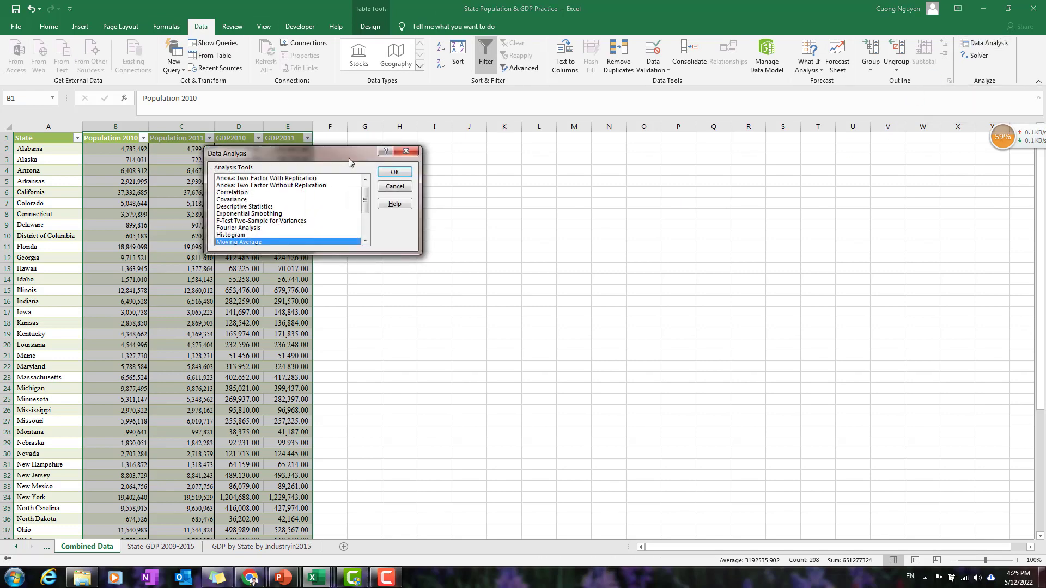
drag(349, 158, 559, 167)
click(446, 210)
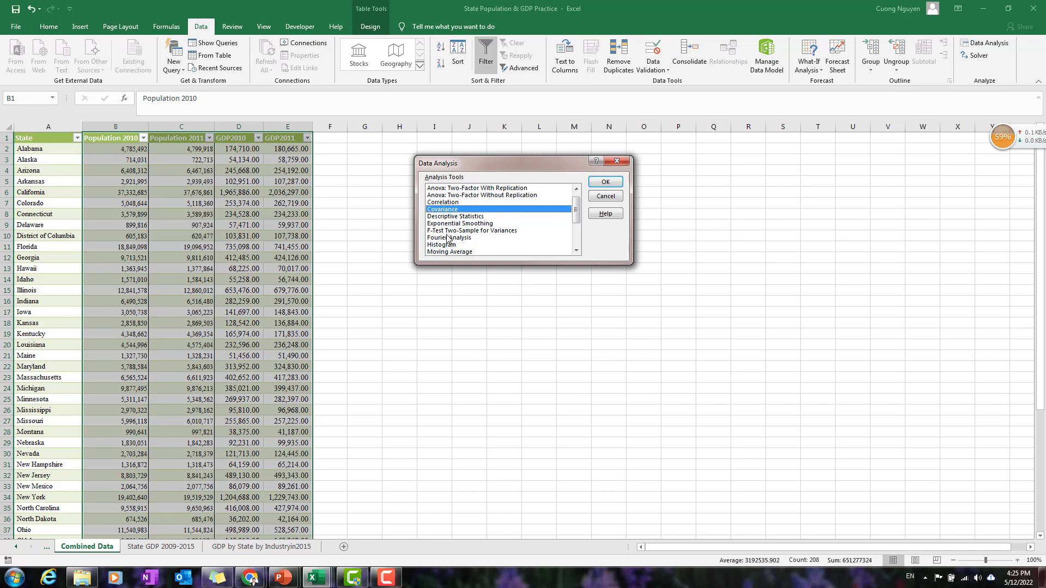
scroll(447, 212, down, 1)
scroll(447, 213, up, 2)
click(450, 210)
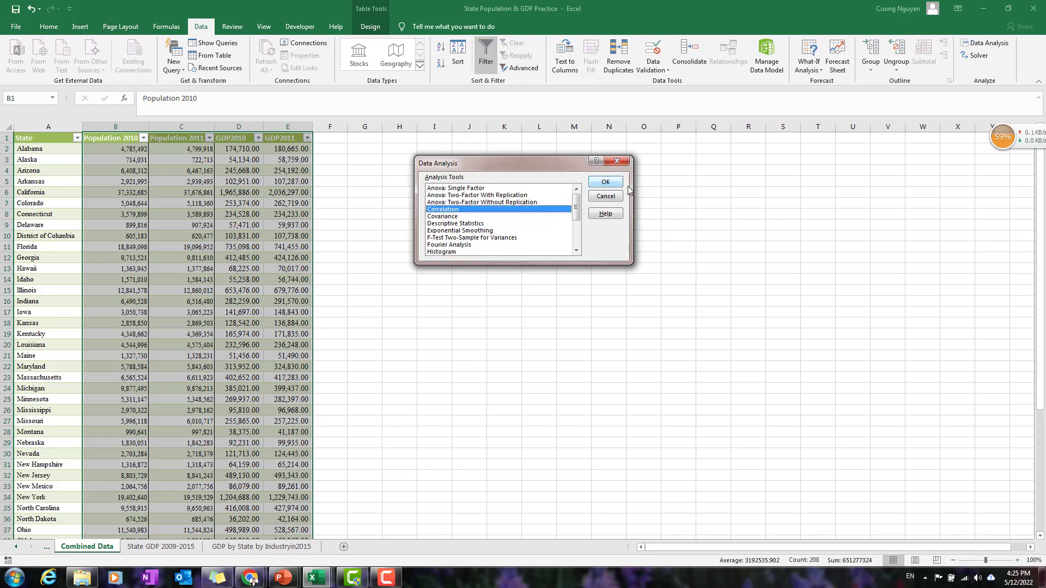
click(605, 182)
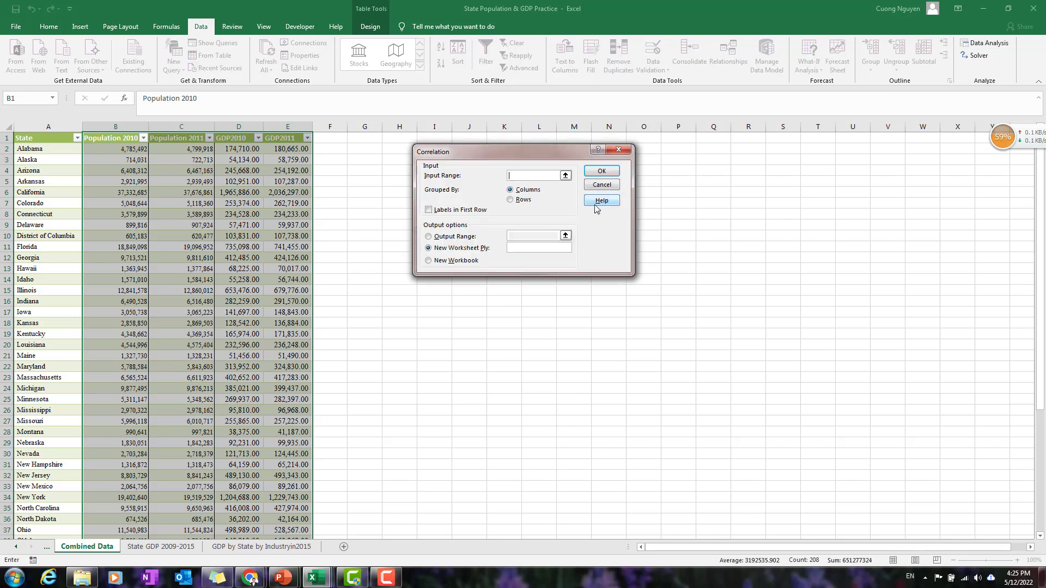
Step: Set the correlation input range to $B$1:$E$52, grouped by columns, with labels in the first row
click(95, 140)
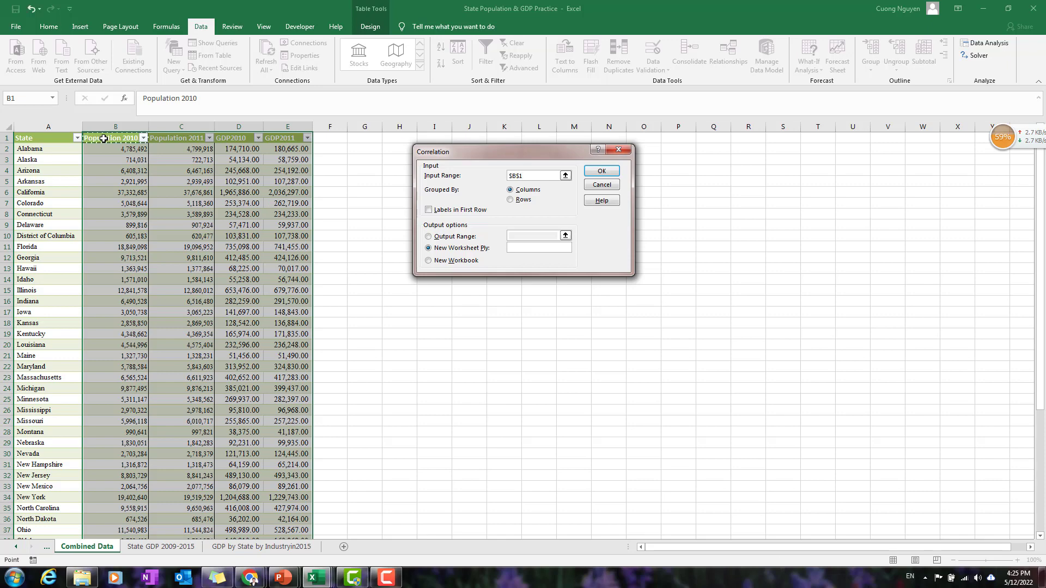
key(ctrl+shift+Right)
key(ctrl+shift+Down)
scroll(369, 308, up, 5)
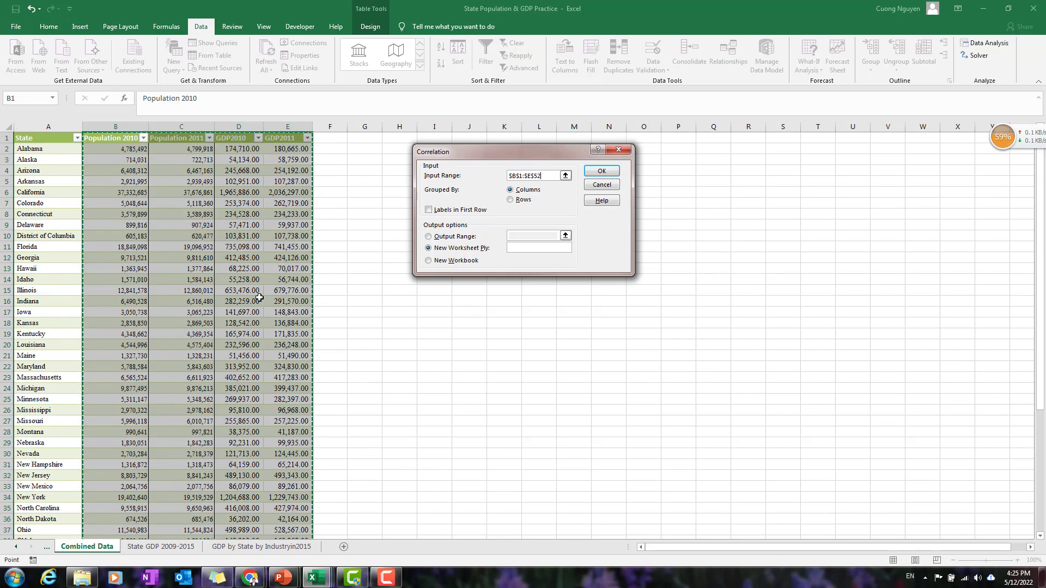
scroll(132, 167, down, 11)
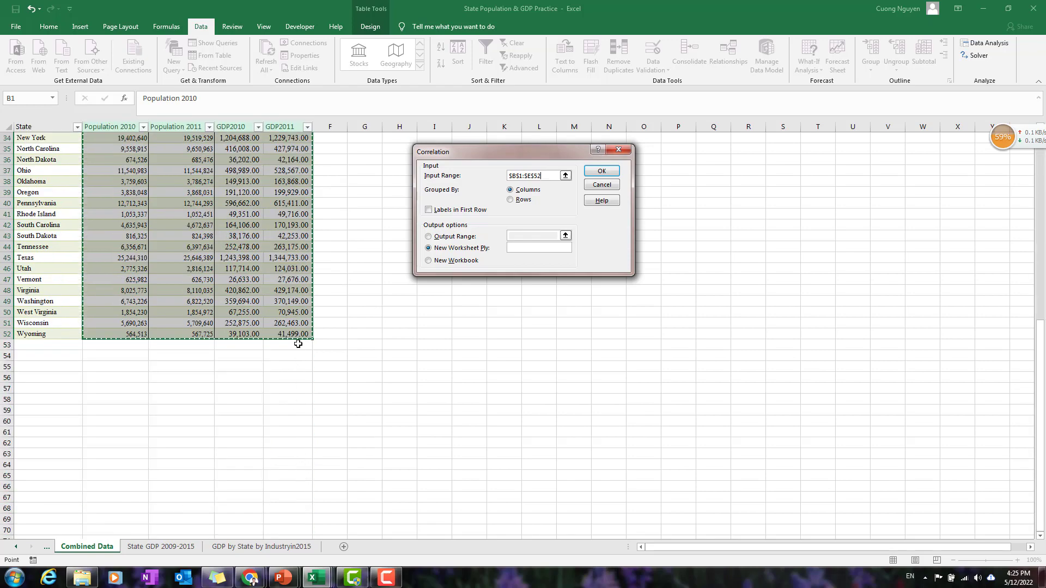
scroll(296, 338, up, 11)
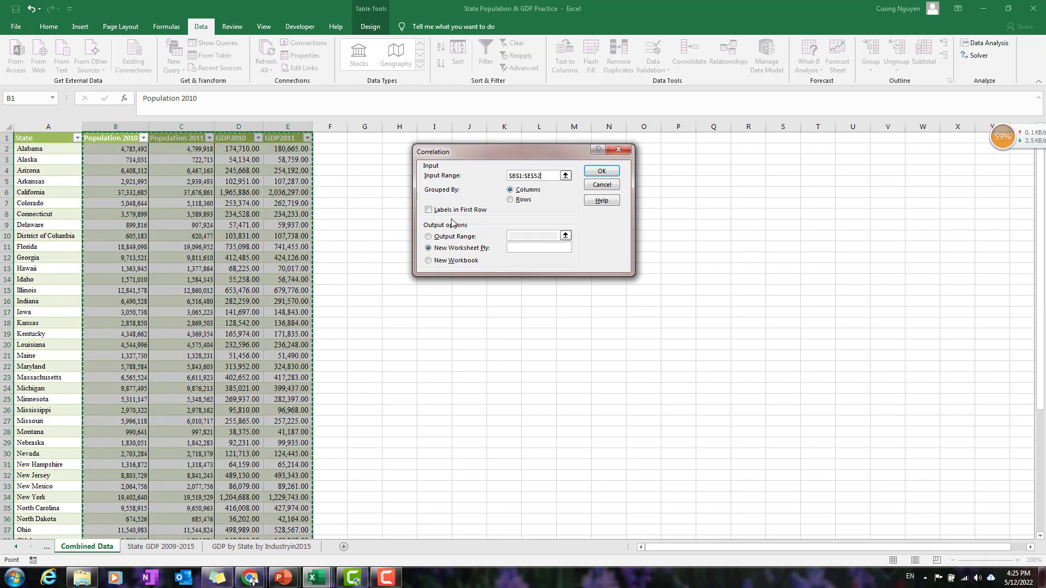
click(429, 211)
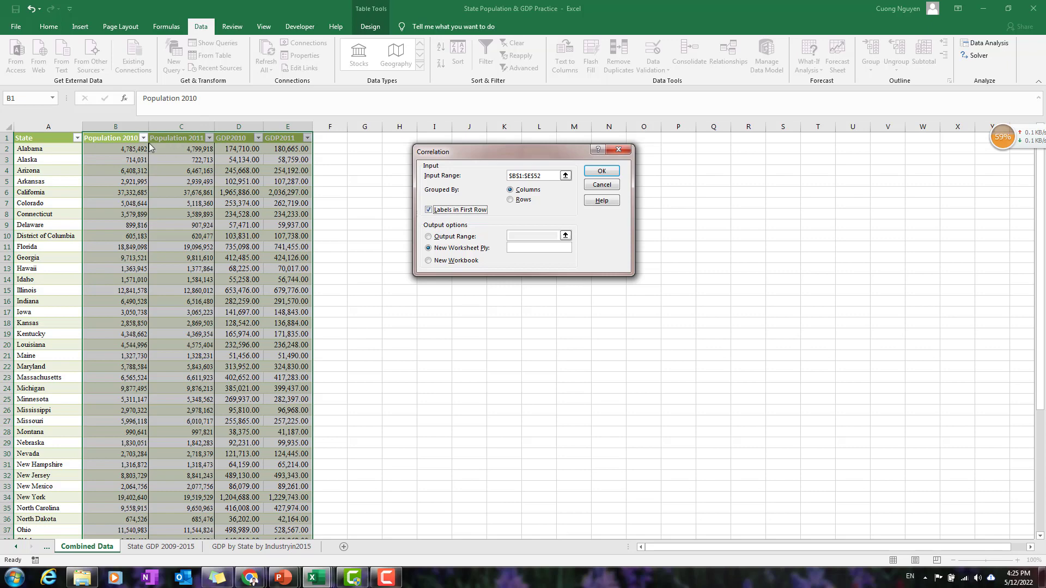
drag(520, 155, 651, 152)
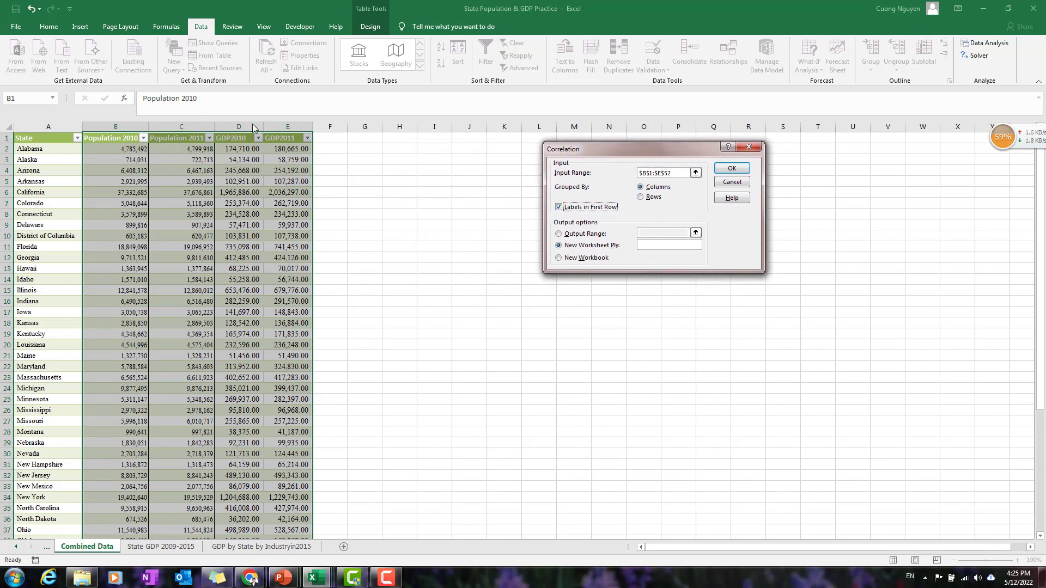
Step: Set the correlation output range to $G$2 on the current sheet and generate the correlation matrix
click(569, 237)
click(562, 244)
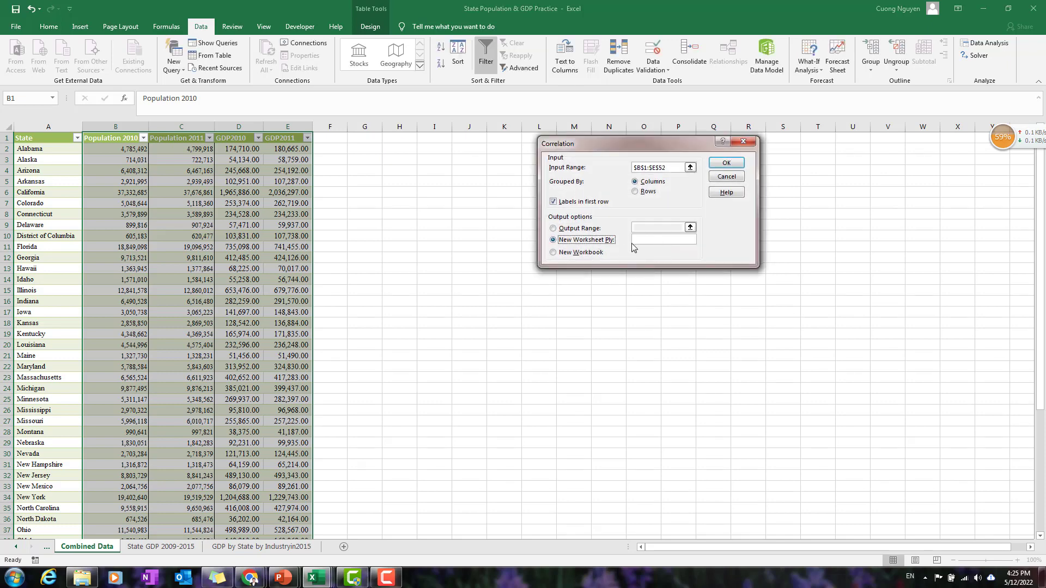
click(572, 229)
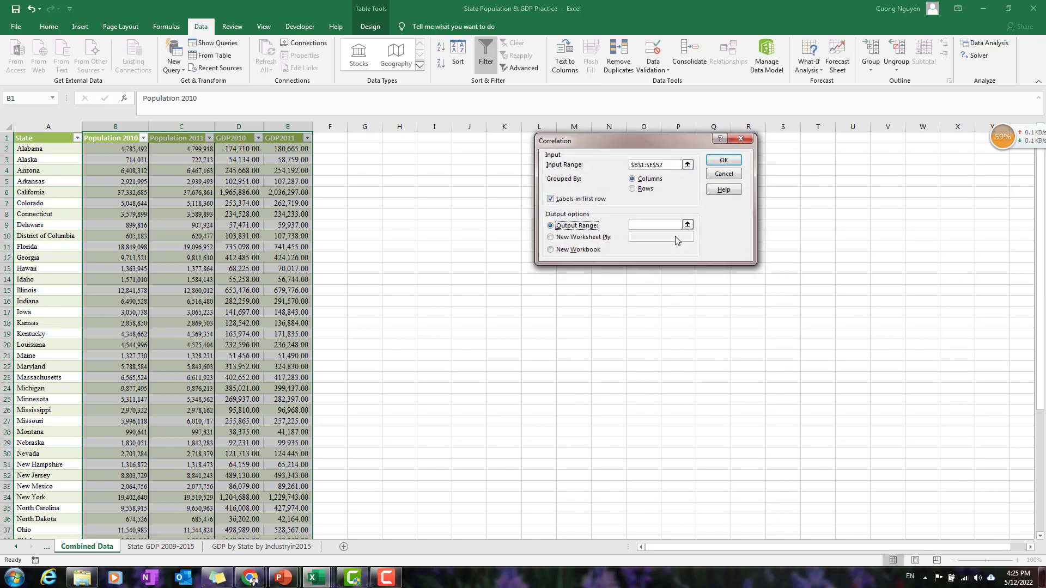
click(373, 150)
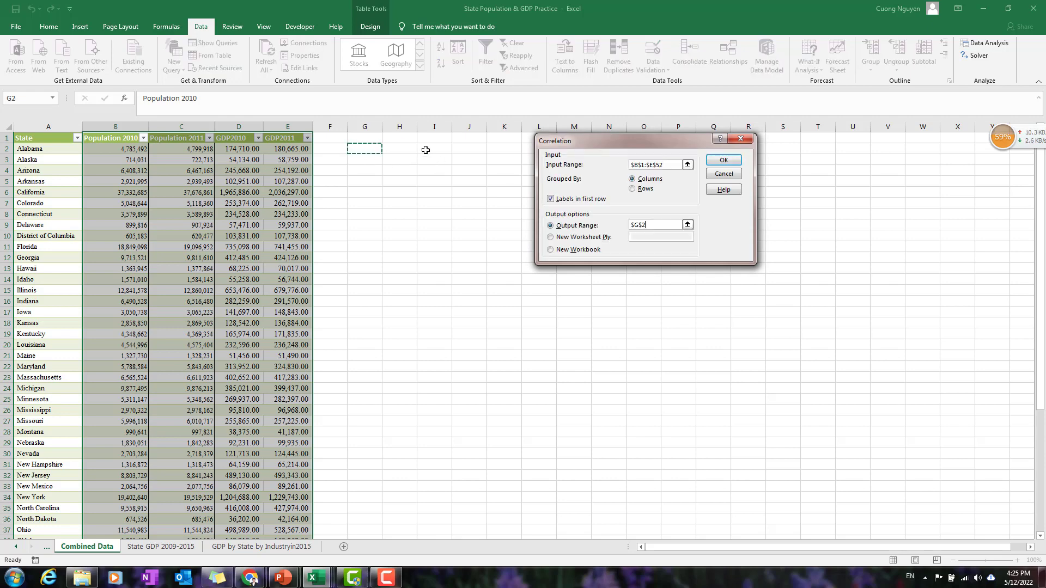
click(724, 160)
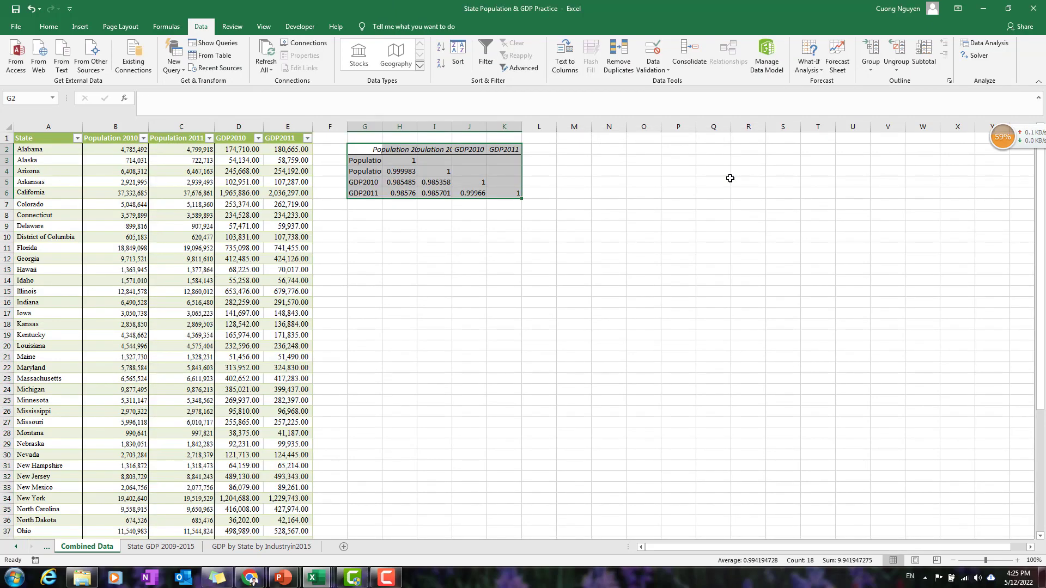
Step: Auto-fit the widths of columns G through J to the correlation matrix contents and deselect the matrix
double_click(382, 126)
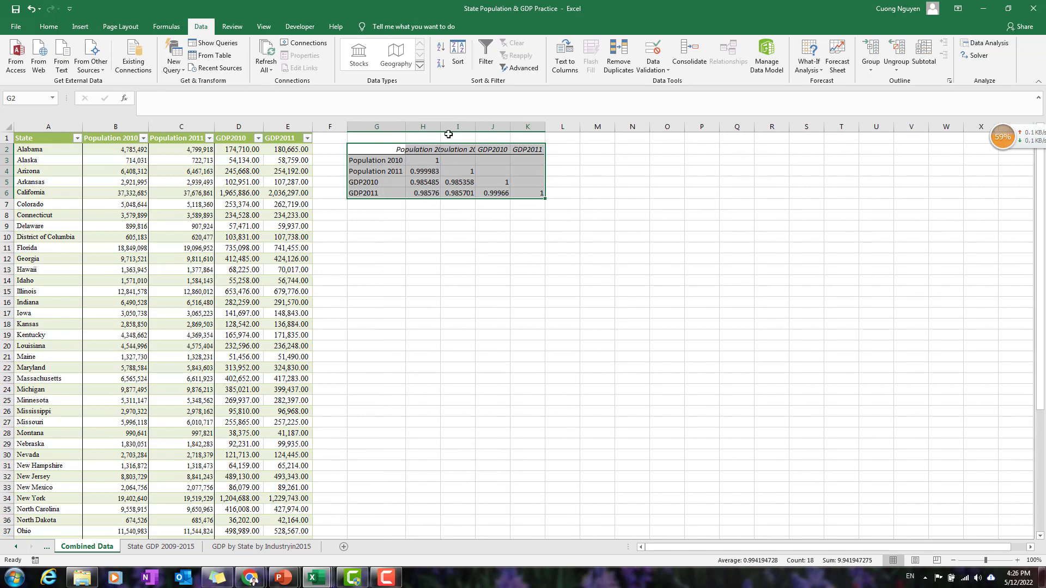
double_click(440, 128)
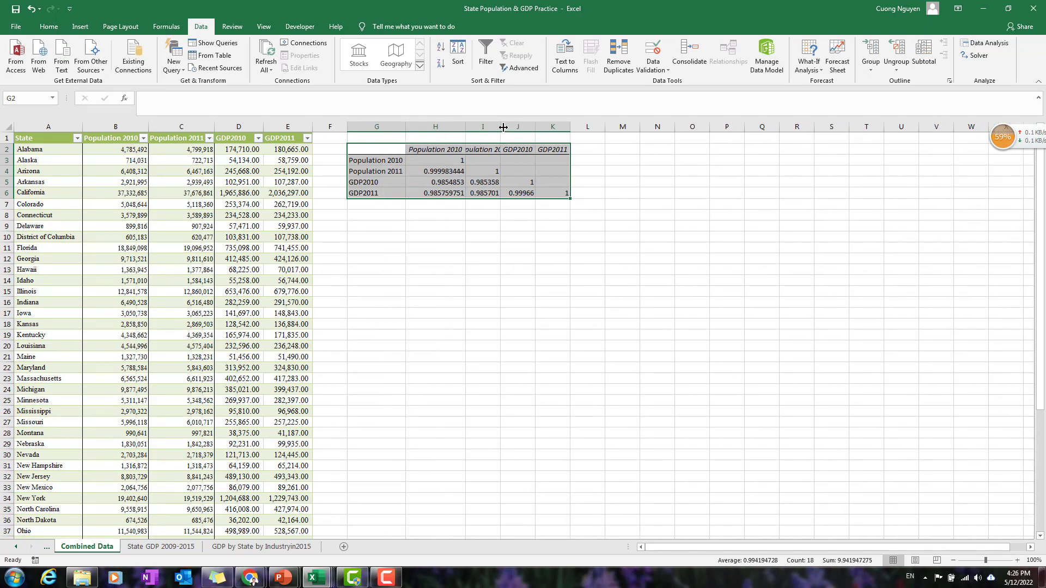
double_click(502, 127)
double_click(560, 127)
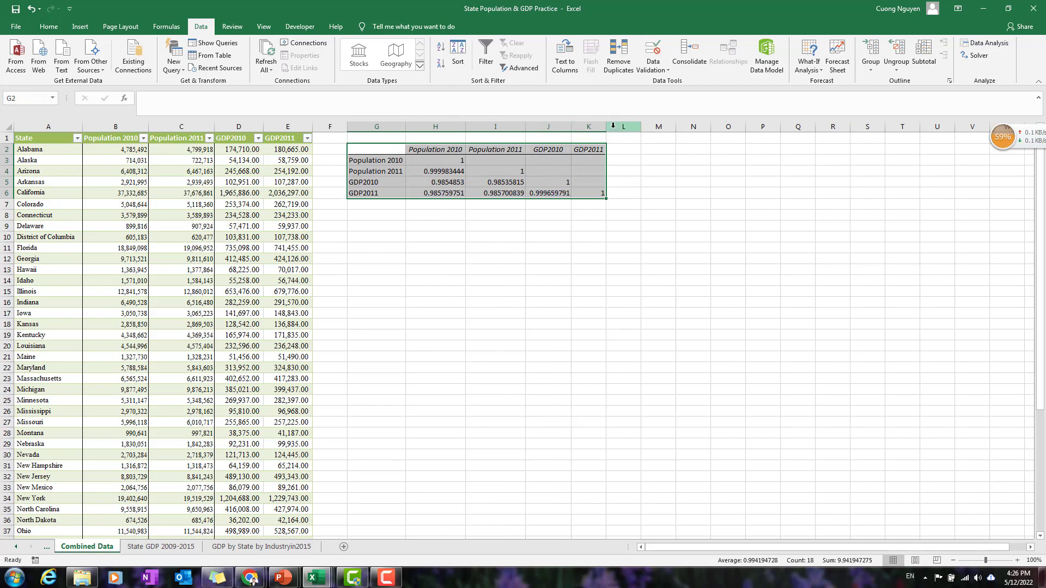
click(682, 249)
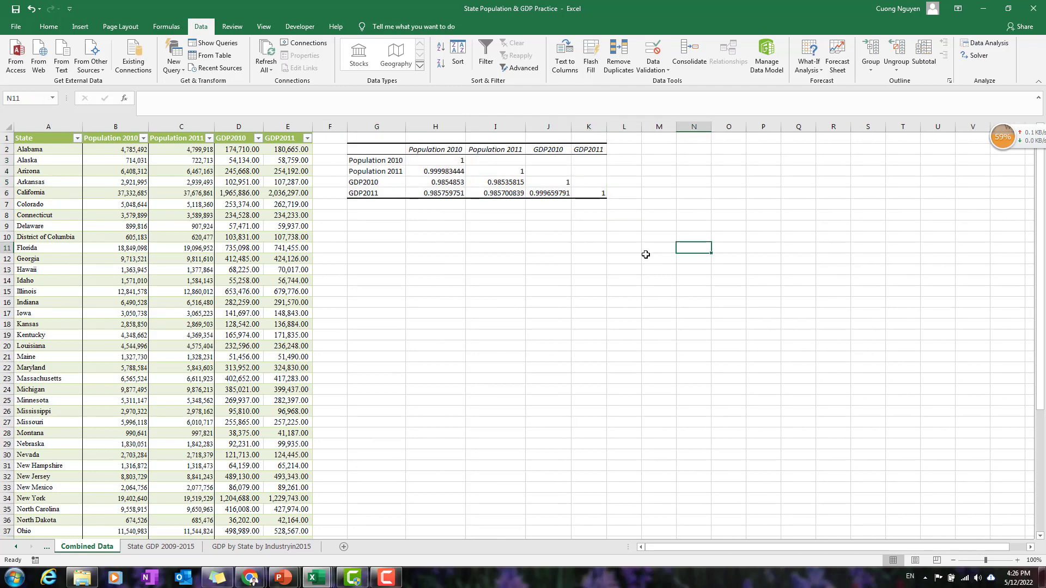
Step: Enter the label "Correlation Matrix" in cell G8 below the matrix
click(371, 214)
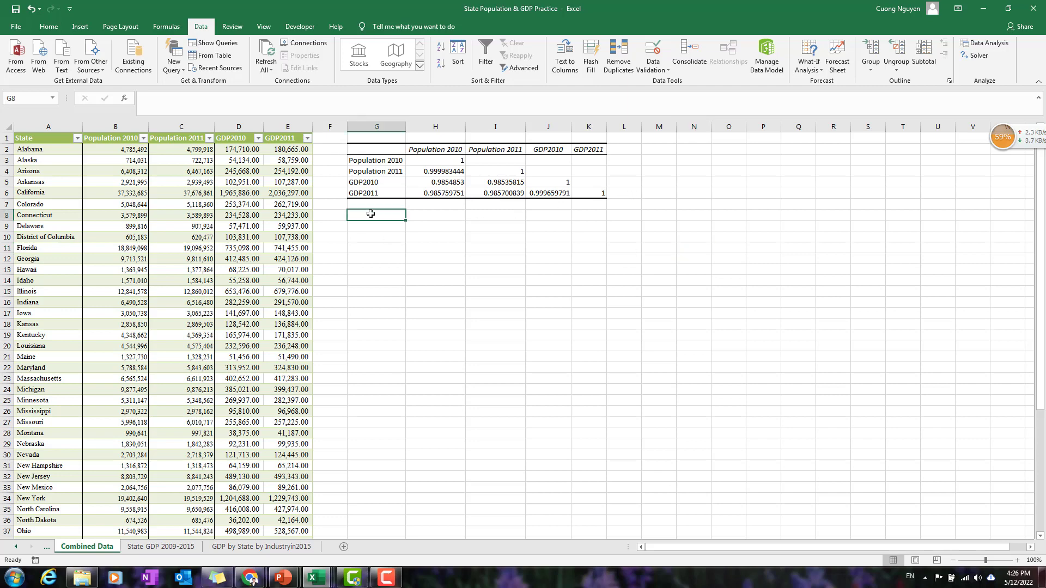
text(Correlatio)
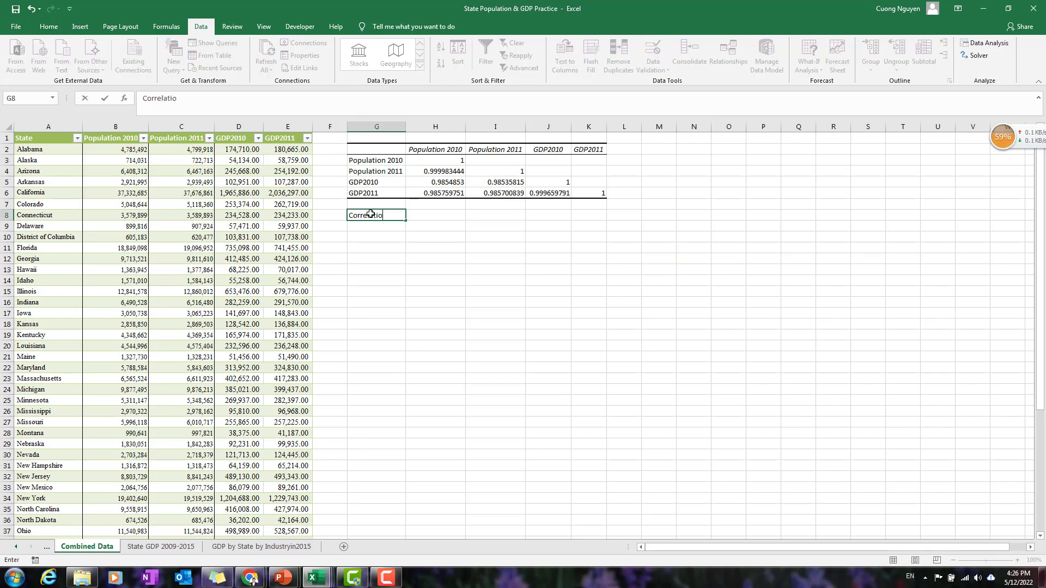
text(n M<a)
key(Return)
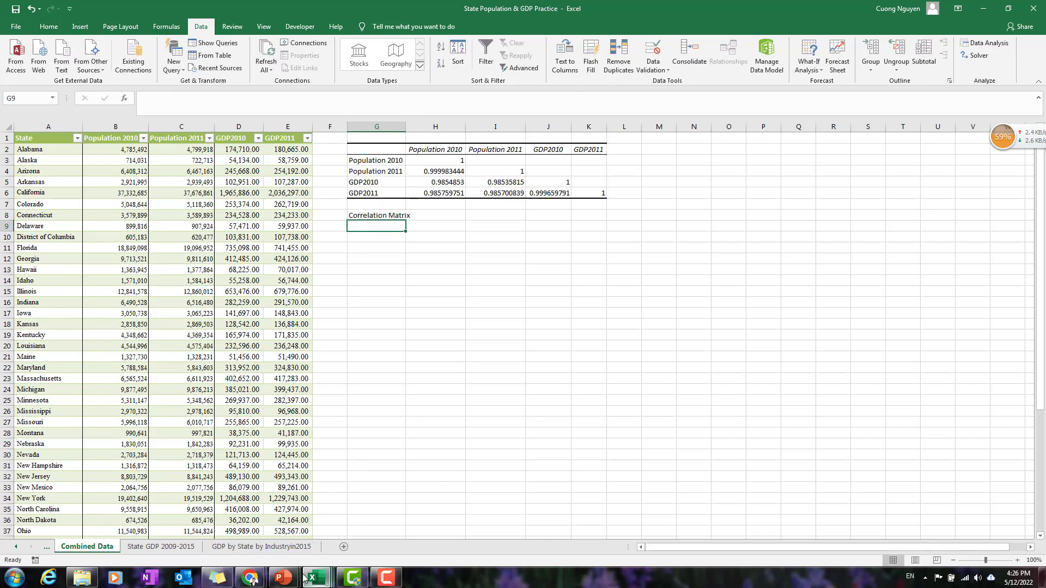
Step: Restore the workbook window beside the HW2 instructions and examine the matrix coefficients, especially the one between Population 2011 and GDP2011
click(1009, 8)
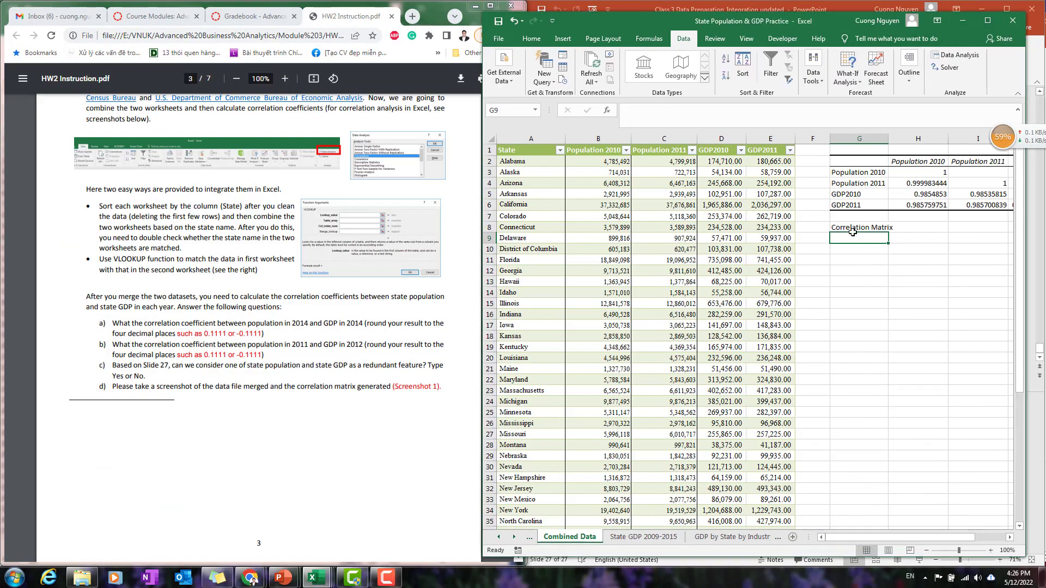
drag(855, 539, 869, 540)
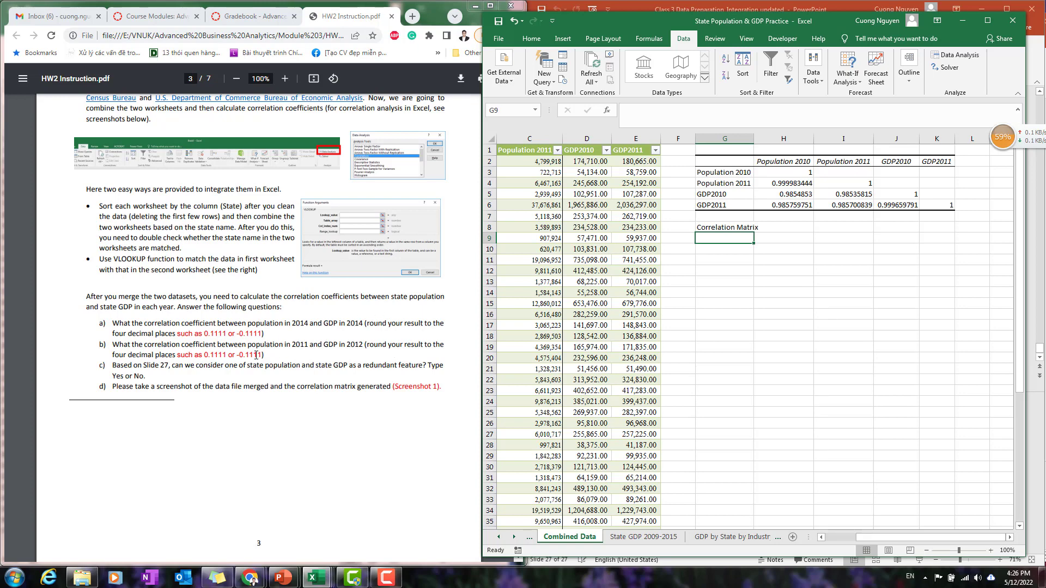
scroll(911, 307, down, 1)
click(869, 301)
scroll(771, 182, up, 1)
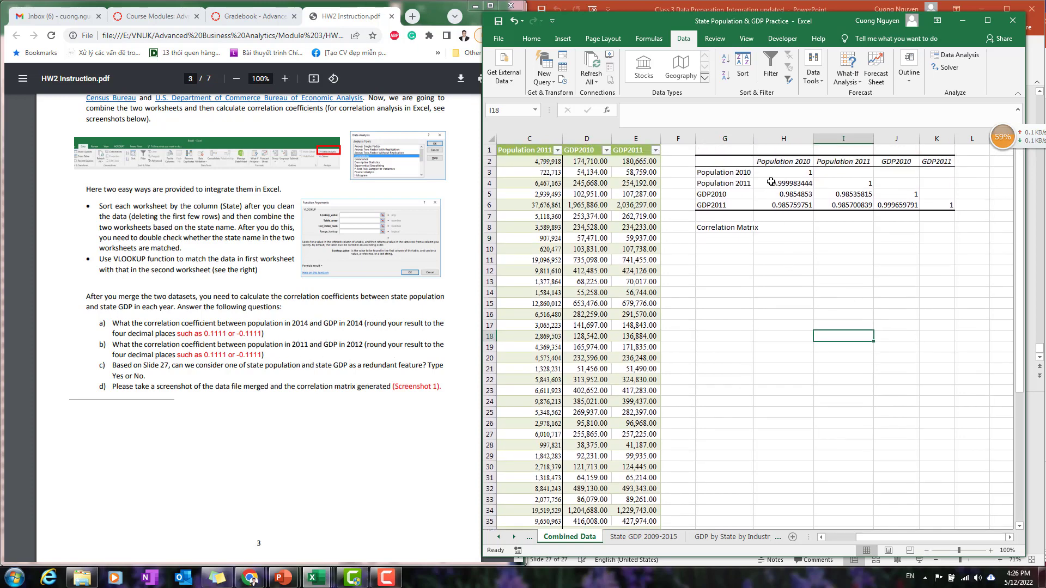
click(776, 184)
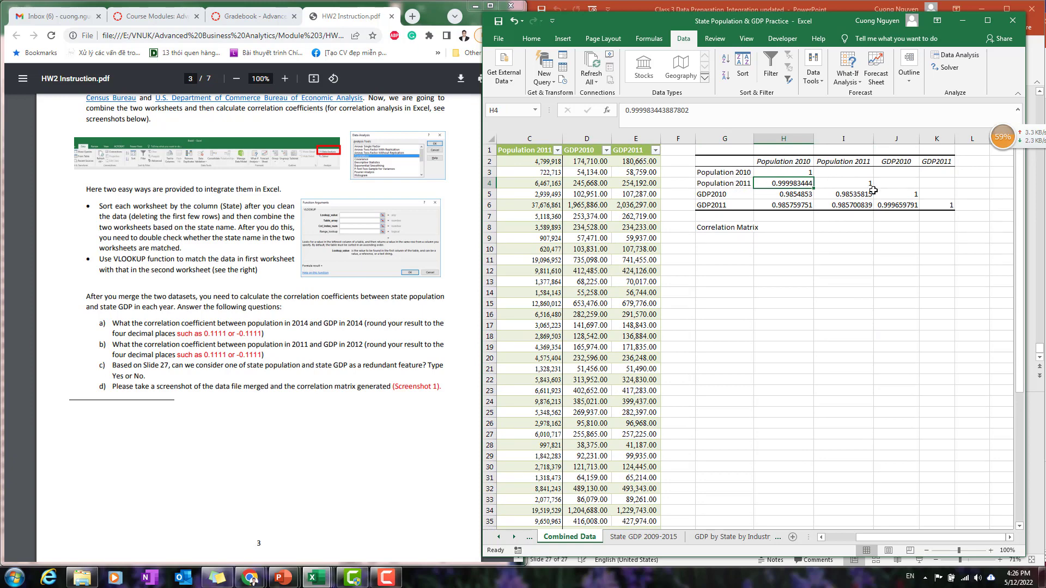
click(734, 206)
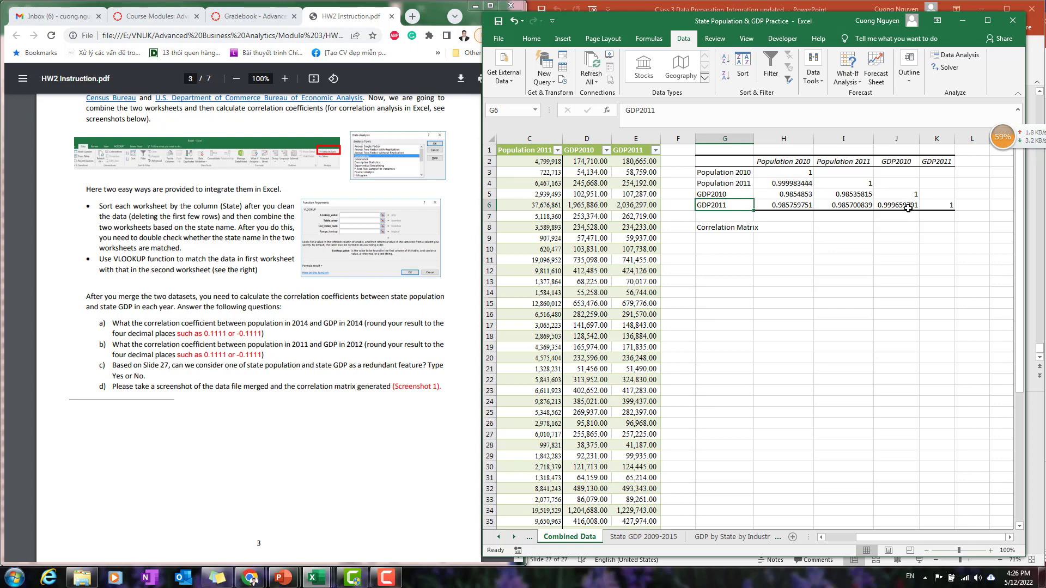
drag(907, 164, 908, 207)
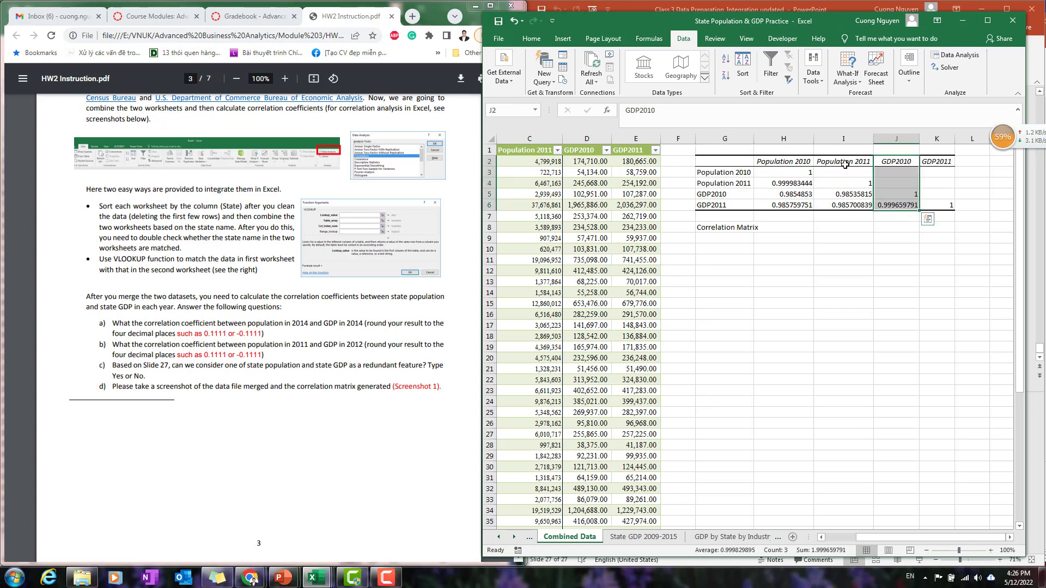
click(861, 204)
drag(719, 205, 855, 205)
click(860, 191)
click(855, 204)
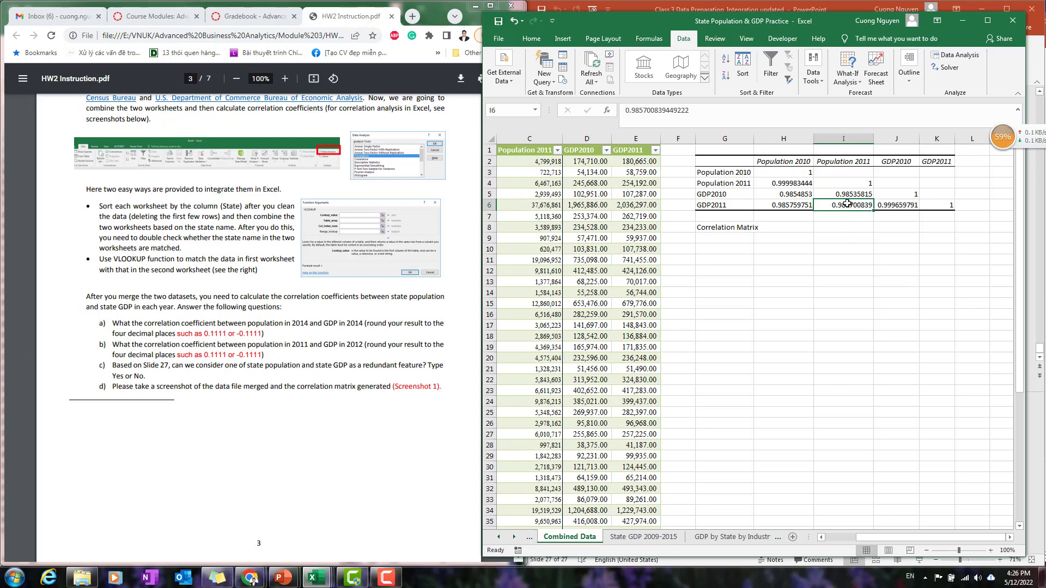
Step: Enter the note "When correlation coefficient between 2 variables is so close to +1 (> 0.9): redudant" in cell G10
click(749, 247)
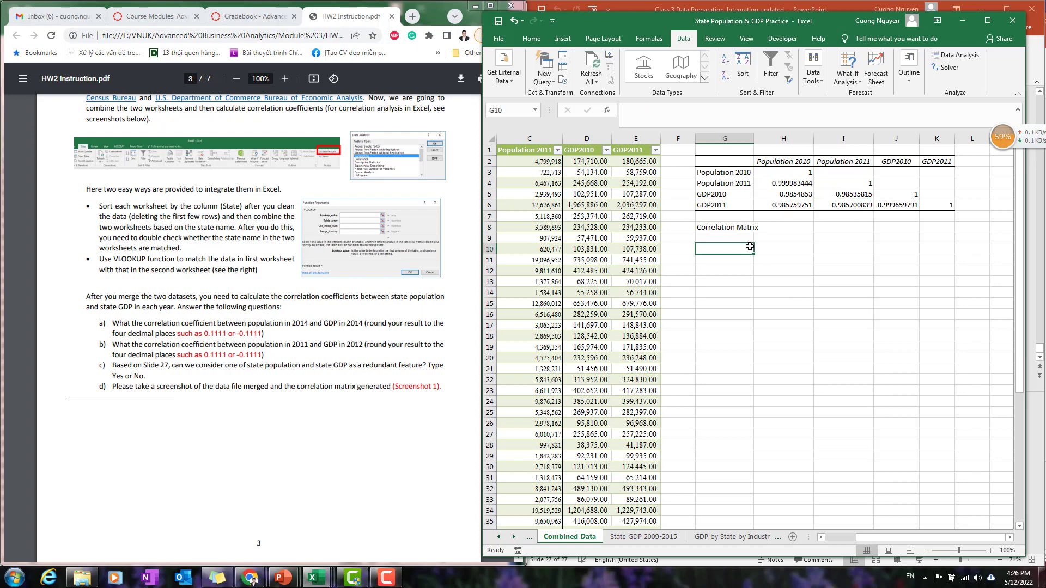
text(When c)
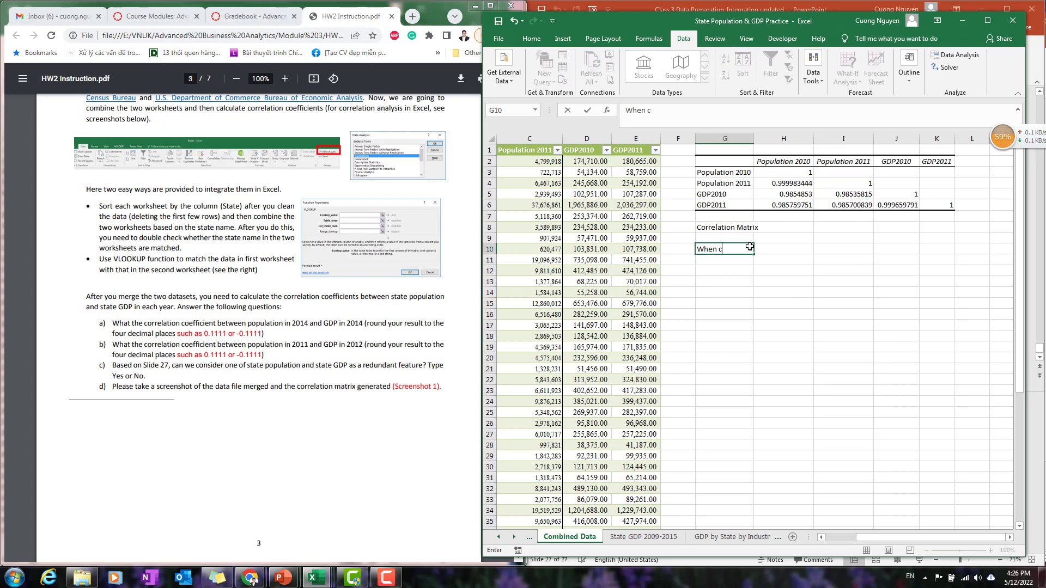
text(orrelation coefficient betwee)
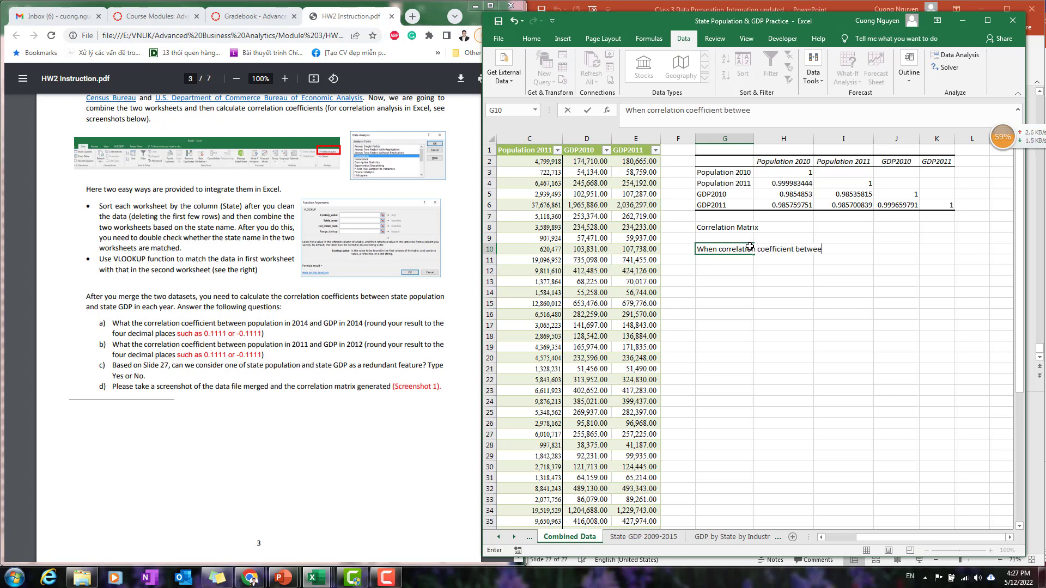
text(n 2 variables is so clo)
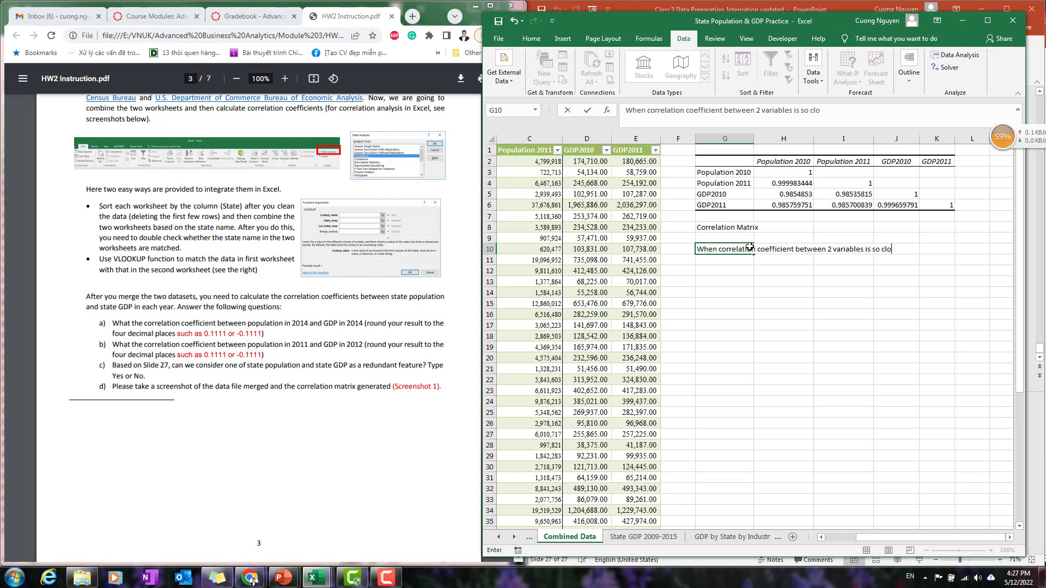
text(se to +1 (> 0.9): redud)
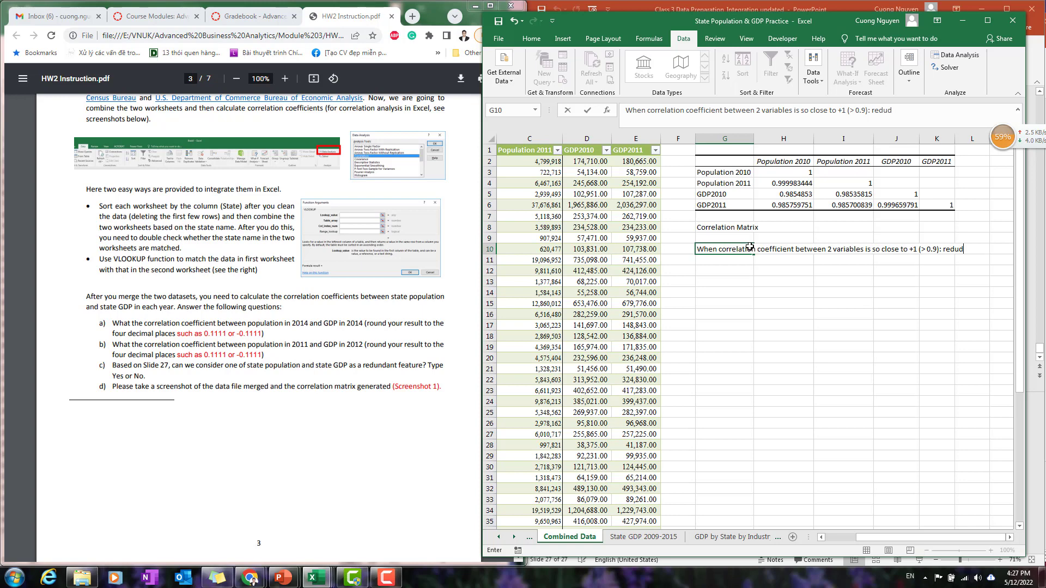
text(ant)
key(Return)
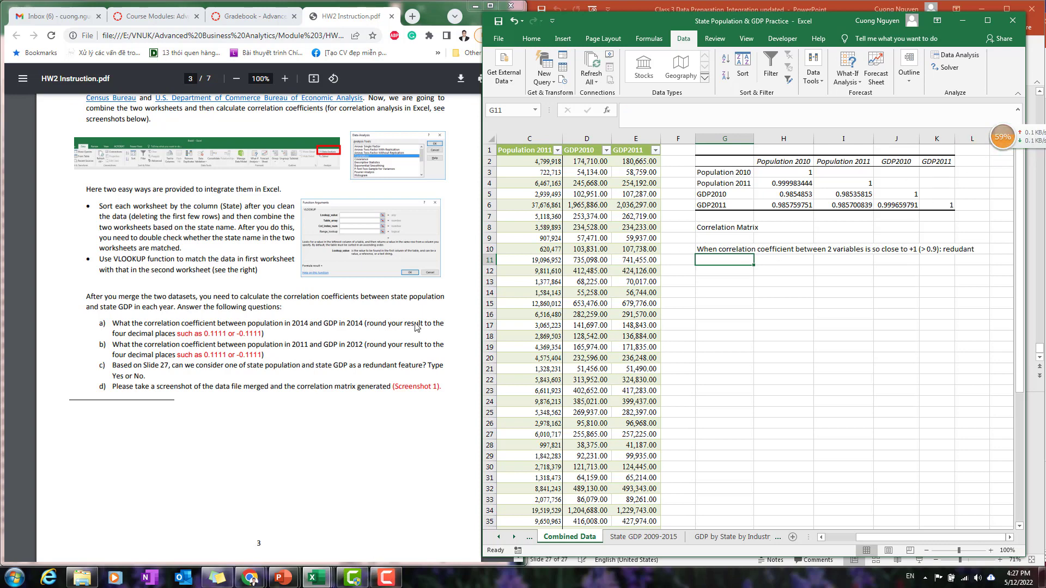
Step: Switch to HW2 Instruction.pdf in Chrome at question c about redundant features
click(289, 366)
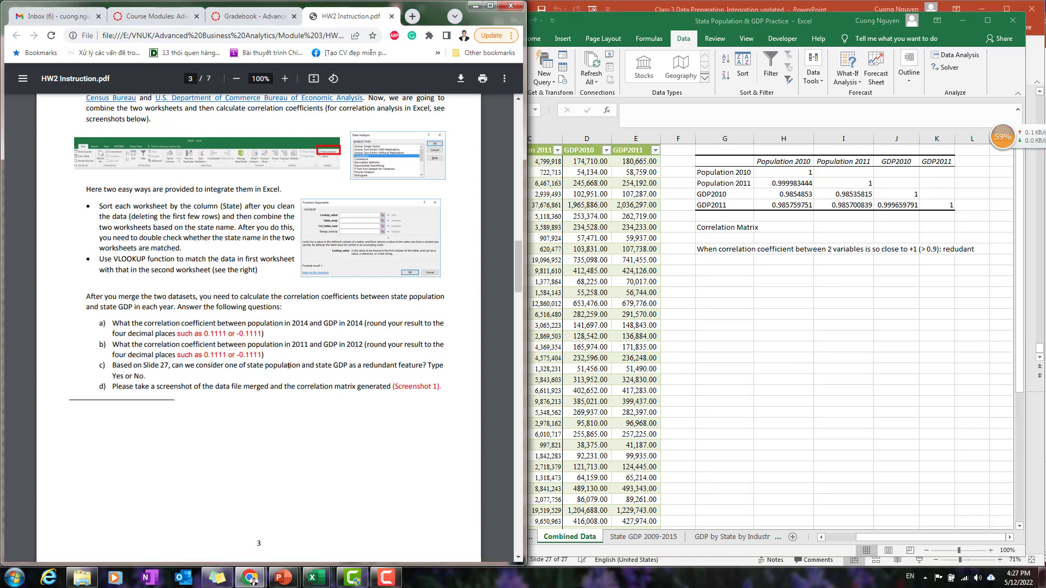